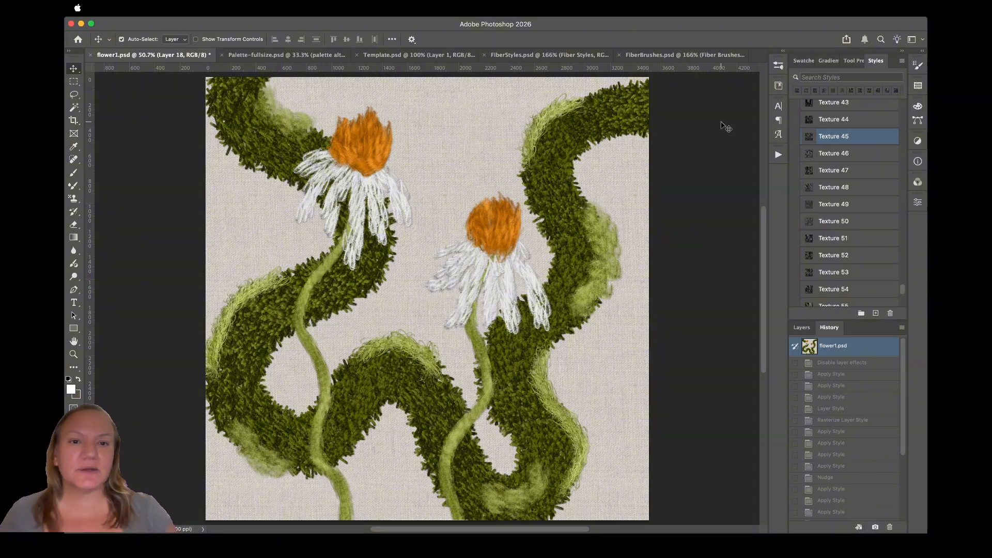
Switch to Template.psd and delete Layer 1, keeping the fabric fill layer and background
{"action": "left_click", "coordinate": [416, 55]}
{"action": "key", "text": "super+0"}
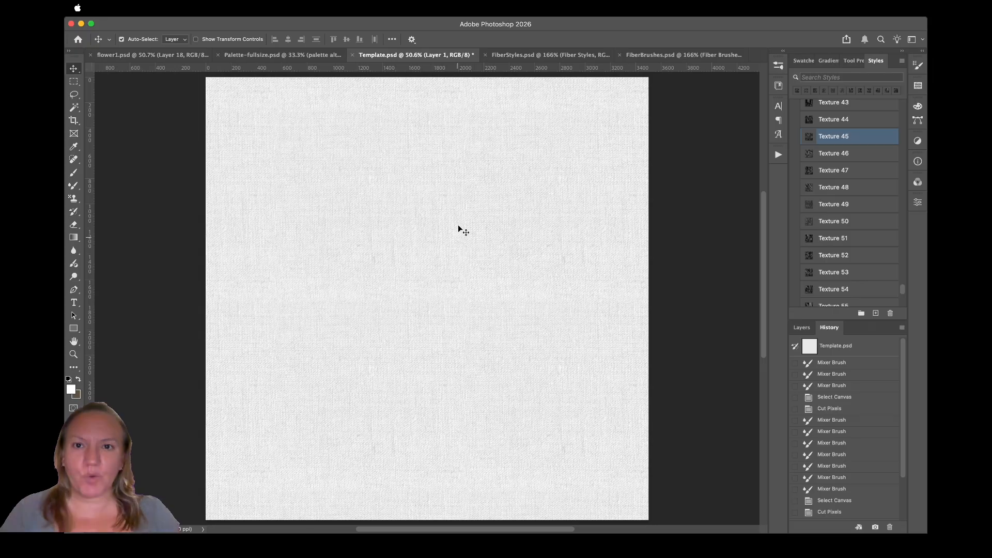
{"action": "left_click", "coordinate": [802, 328]}
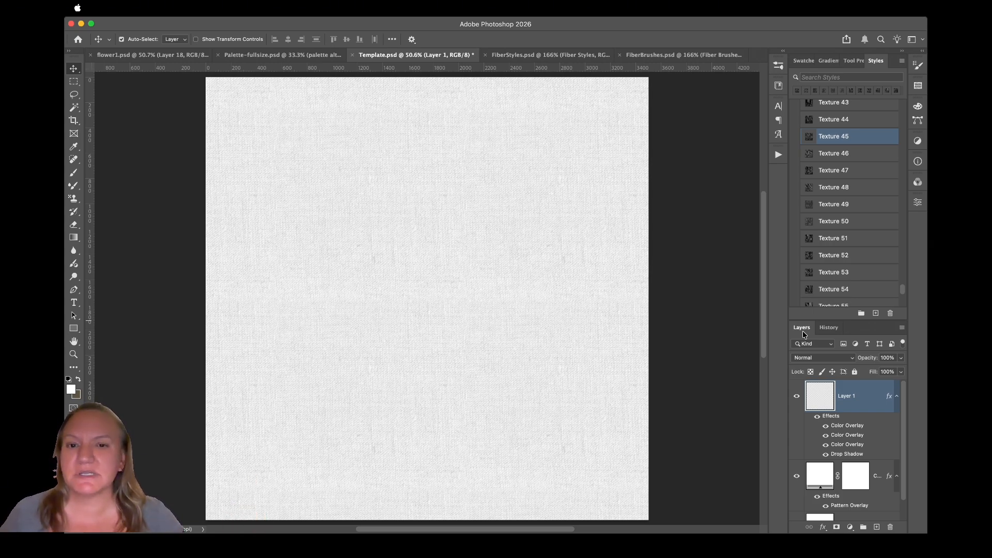
{"action": "key", "text": "BackSpace"}
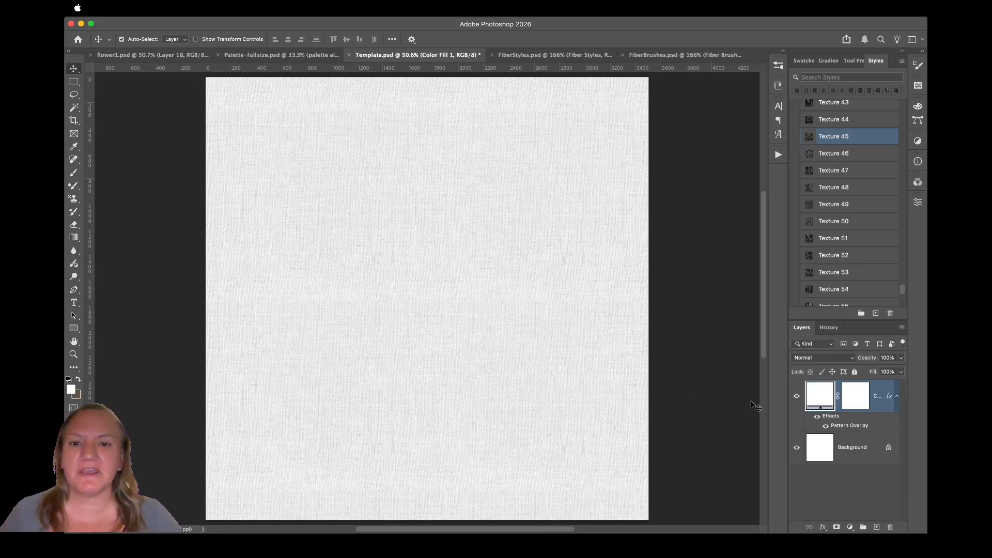
Apply the 4-Fabric style from the Embroidery-CreatorsCouture group to the Color Fill 1 layer
{"action": "double_click", "coordinate": [73, 354]}
{"action": "mouse_move", "coordinate": [467, 242]}
{"action": "left_mouse_down"}
{"action": "mouse_move", "coordinate": [473, 234]}
{"action": "mouse_move", "coordinate": [454, 248]}
{"action": "left_mouse_up"}
{"action": "key", "text": "super+0"}
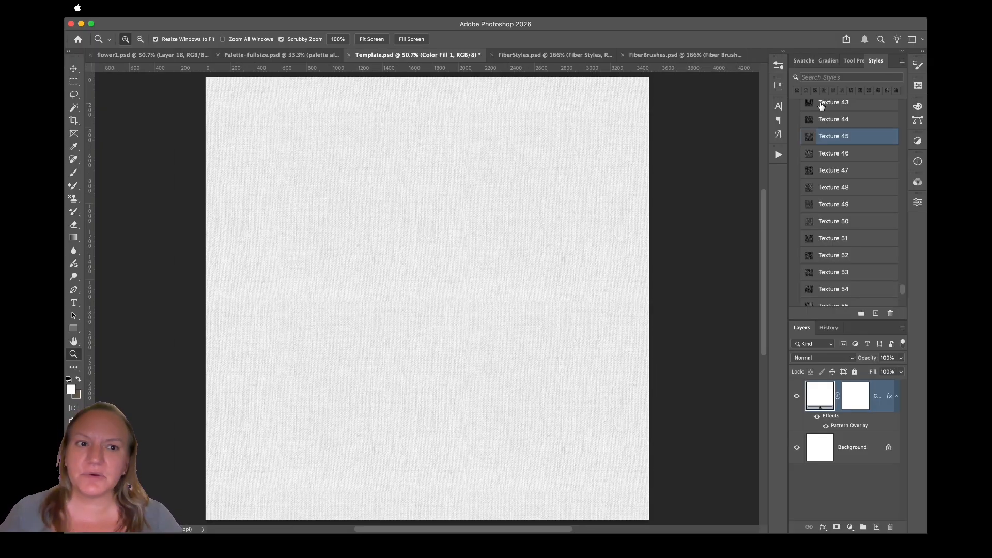
{"action": "left_click_drag", "start_coordinate": [903, 291], "coordinate": [905, 235]}
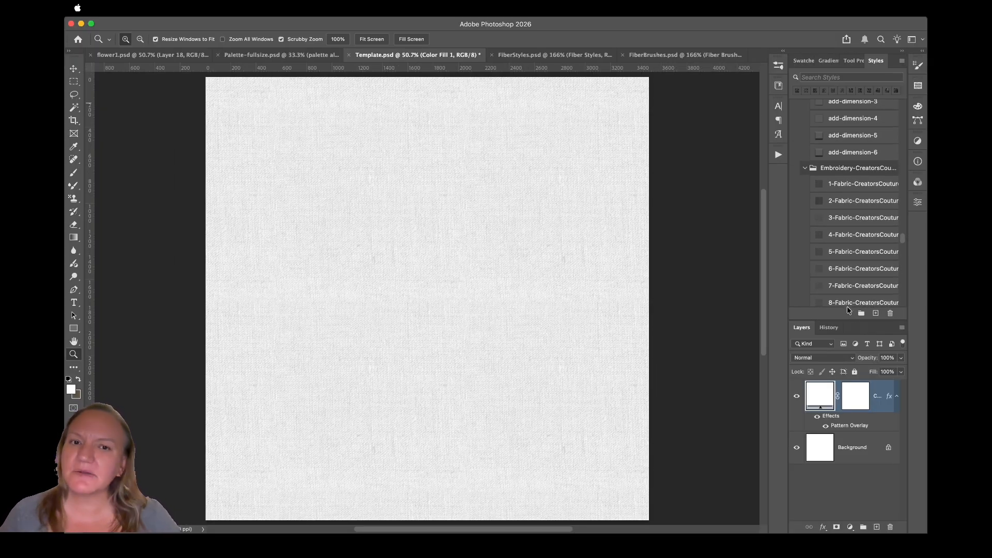
{"action": "left_click", "coordinate": [845, 237]}
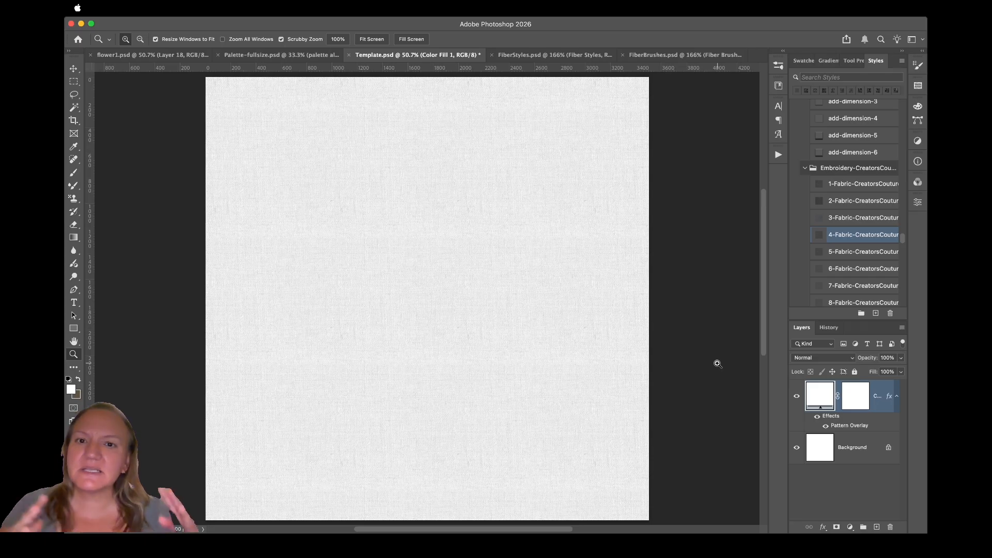
Set the scale of the fabric layer's Pattern Overlay to 150%
{"action": "left_click_drag", "start_coordinate": [435, 274], "coordinate": [483, 262]}
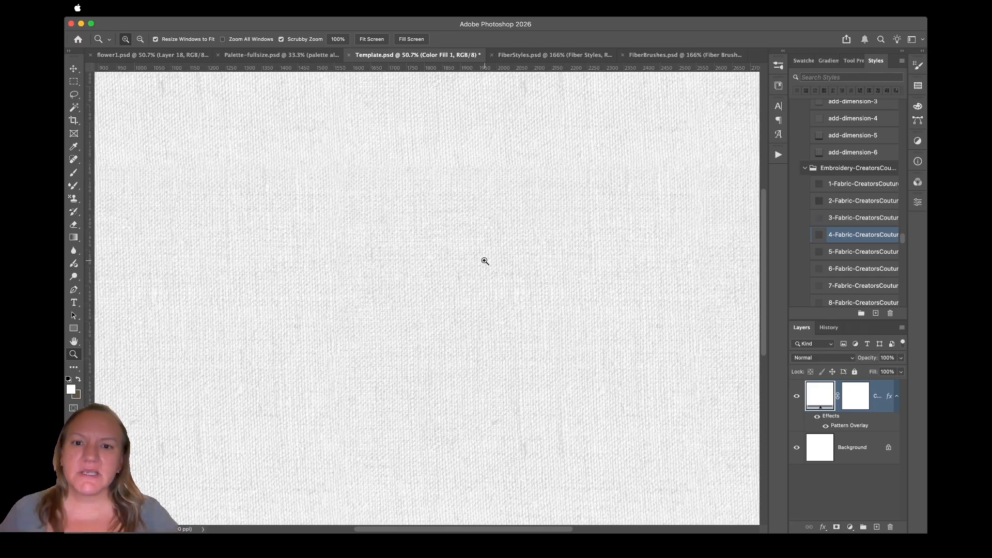
{"action": "double_click", "coordinate": [850, 427]}
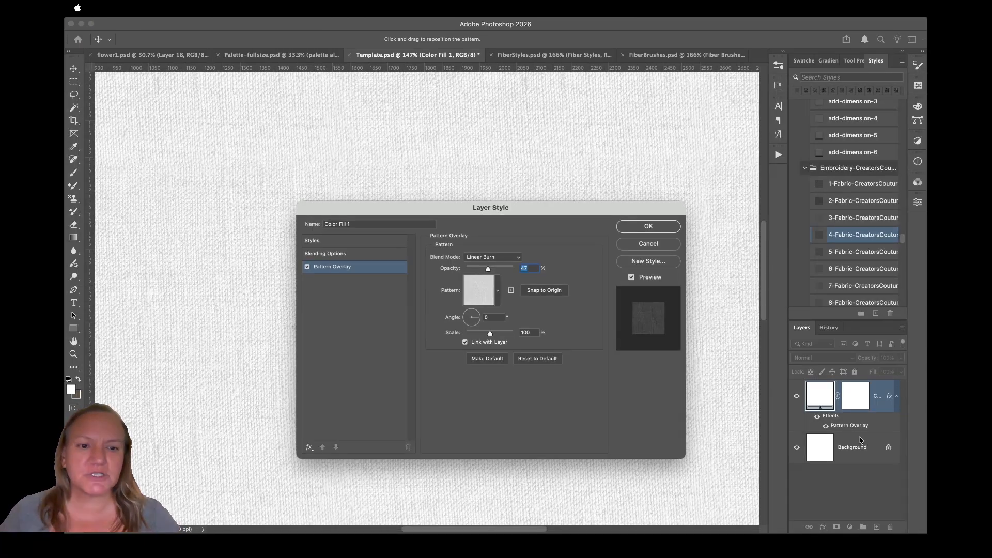
{"action": "double_click", "coordinate": [527, 332]}
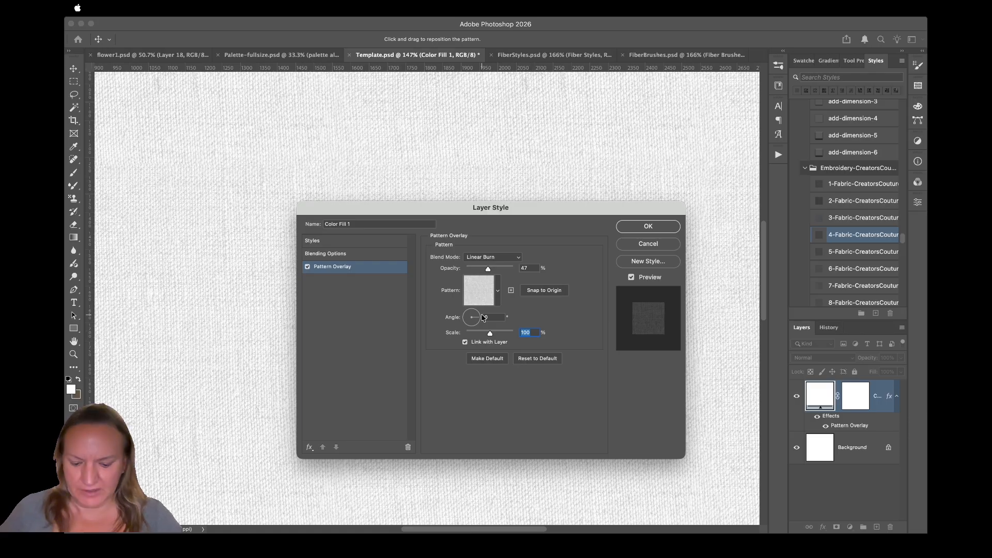
{"action": "type", "text": "150"}
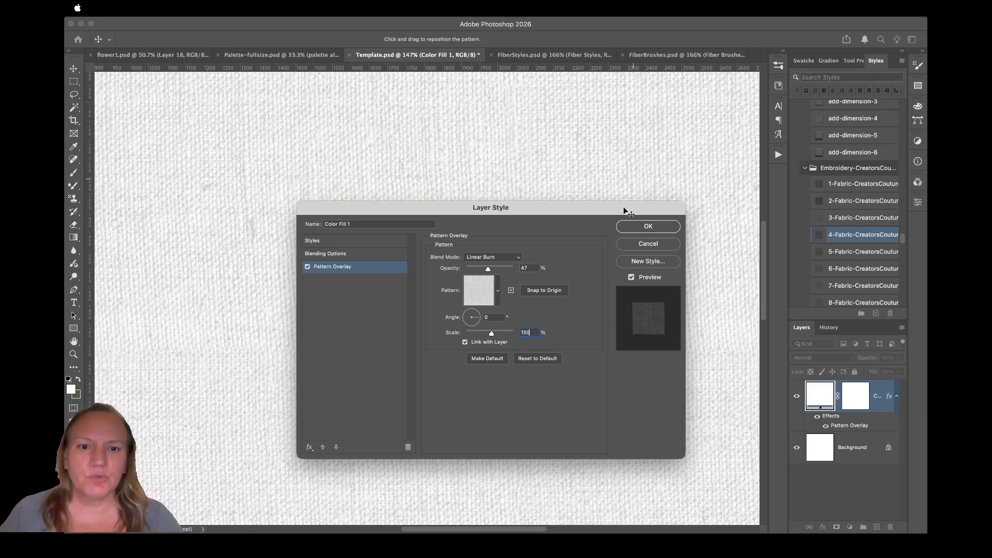
{"action": "left_click", "coordinate": [652, 229]}
{"action": "left_click_drag", "start_coordinate": [485, 310], "coordinate": [441, 363]}
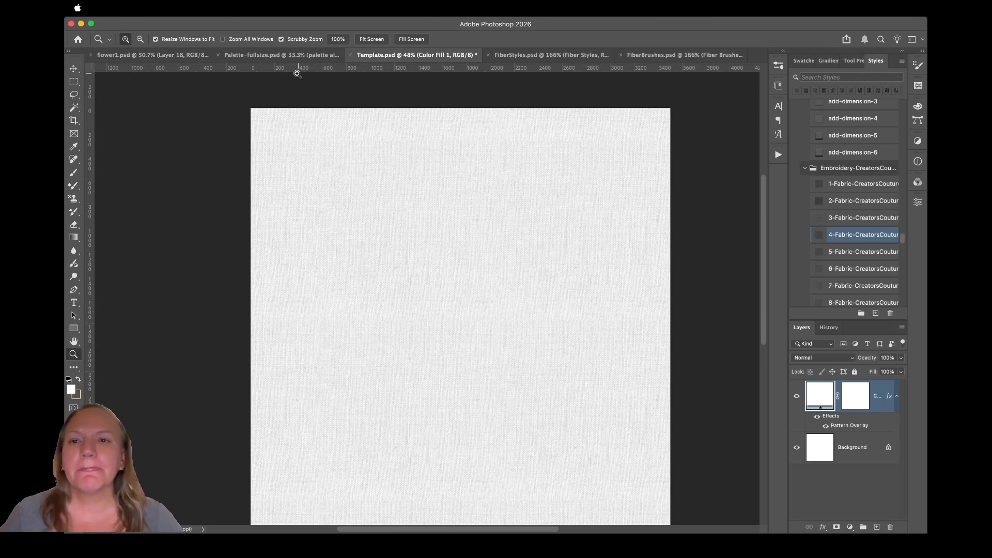
Copy the hex colour e4ded7 from the beige fabric fill layer in flower1.psd
{"action": "left_click", "coordinate": [305, 50]}
{"action": "left_click", "coordinate": [149, 55]}
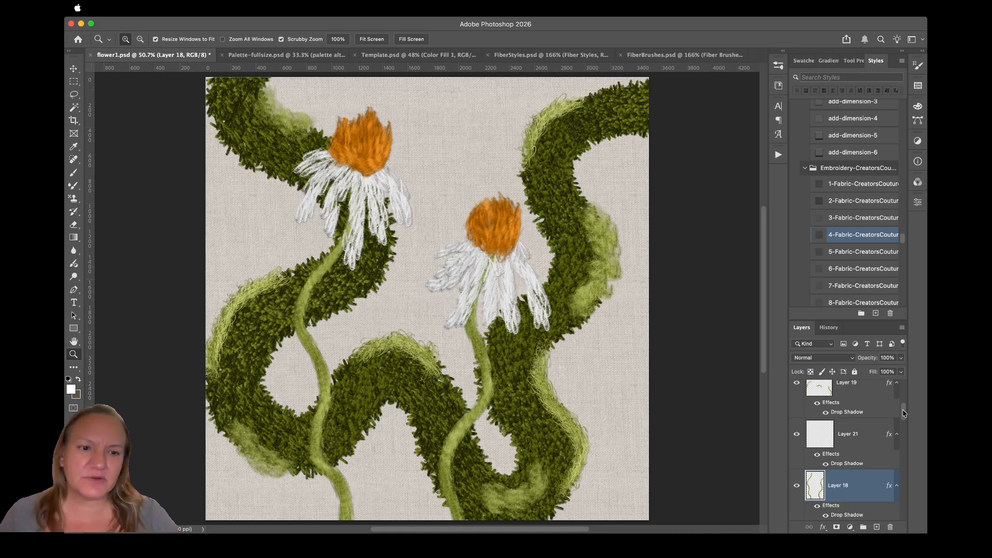
{"action": "scroll", "coordinate": [905, 413], "scroll_direction": "down", "scroll_amount": 10}
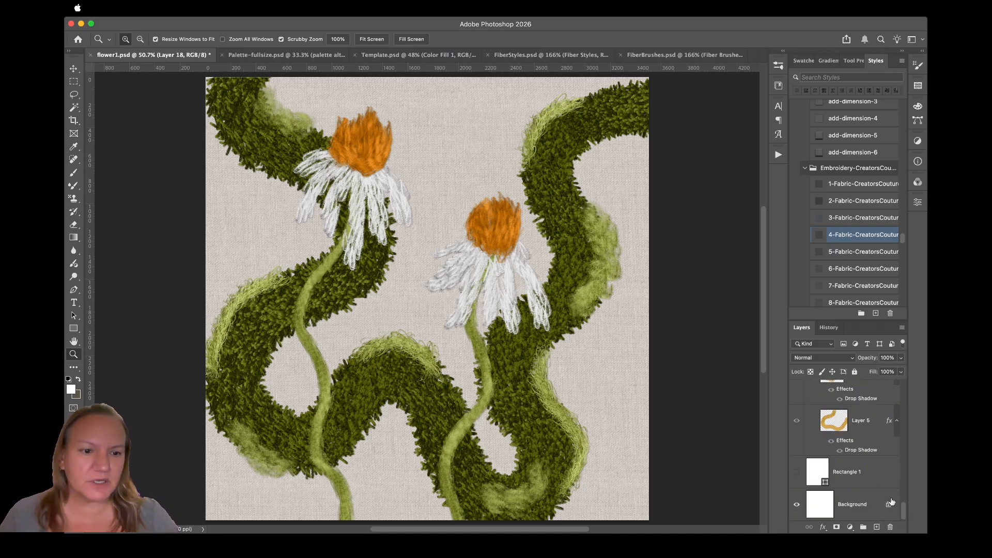
{"action": "left_click", "coordinate": [74, 70]}
{"action": "left_click", "coordinate": [429, 116]}
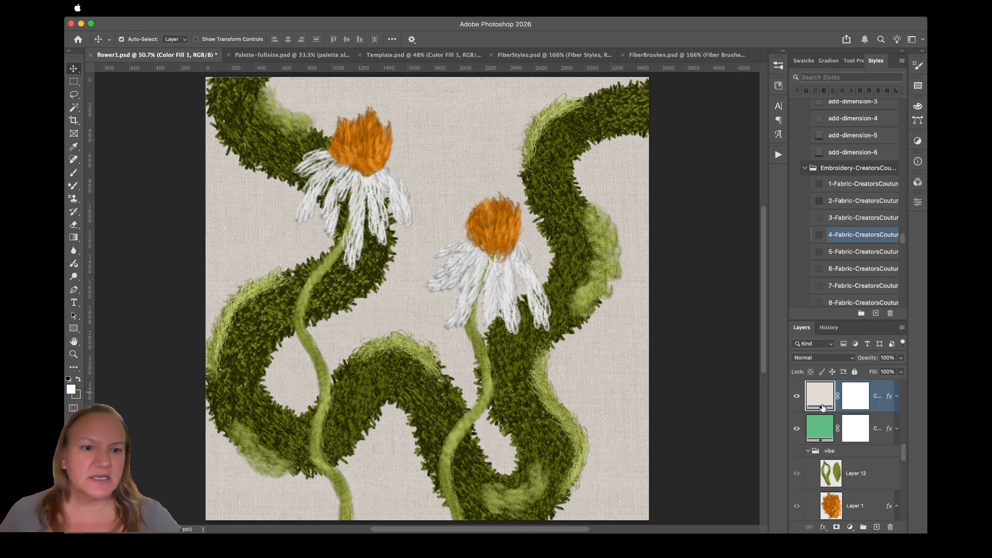
{"action": "double_click", "coordinate": [821, 396]}
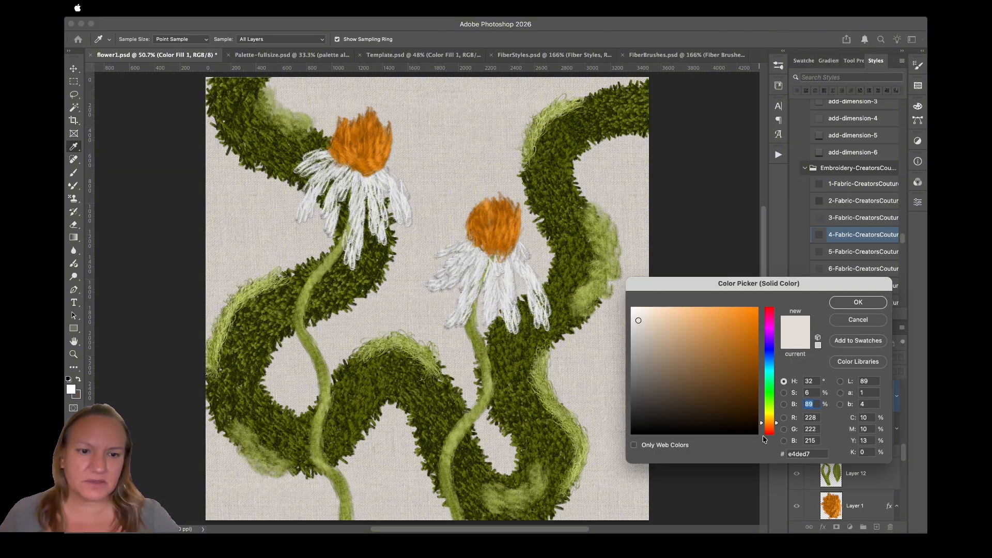
{"action": "left_click", "coordinate": [855, 304]}
Set the Color Fill 1 colour in Template.psd to the copied hex value e4ded7
{"action": "left_click", "coordinate": [466, 54]}
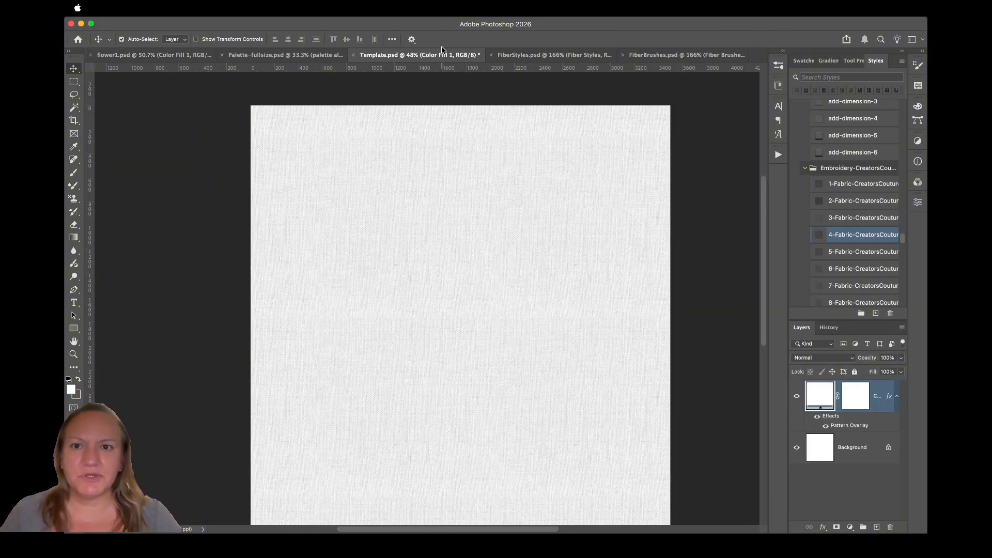
{"action": "double_click", "coordinate": [817, 399]}
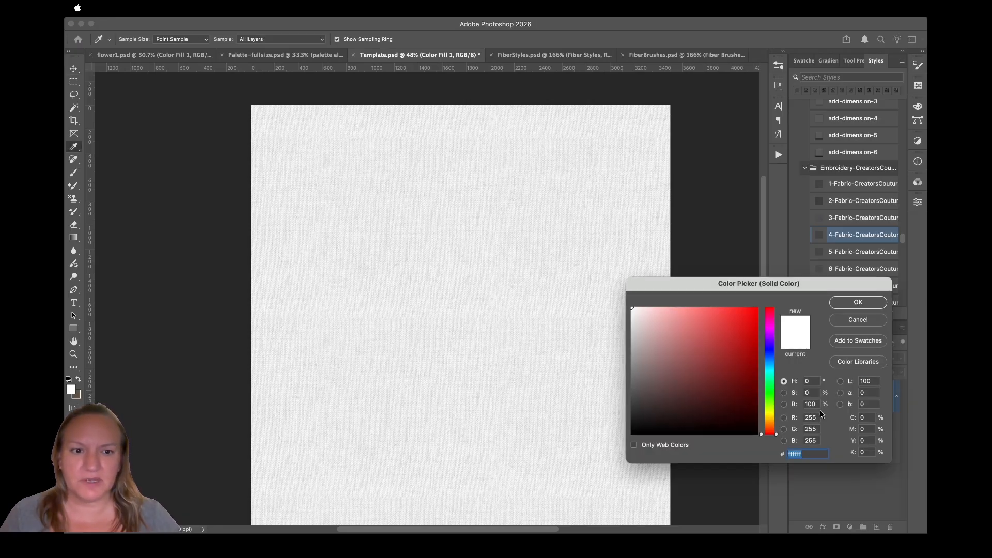
{"action": "key", "text": "super+v"}
{"action": "left_click", "coordinate": [882, 303]}
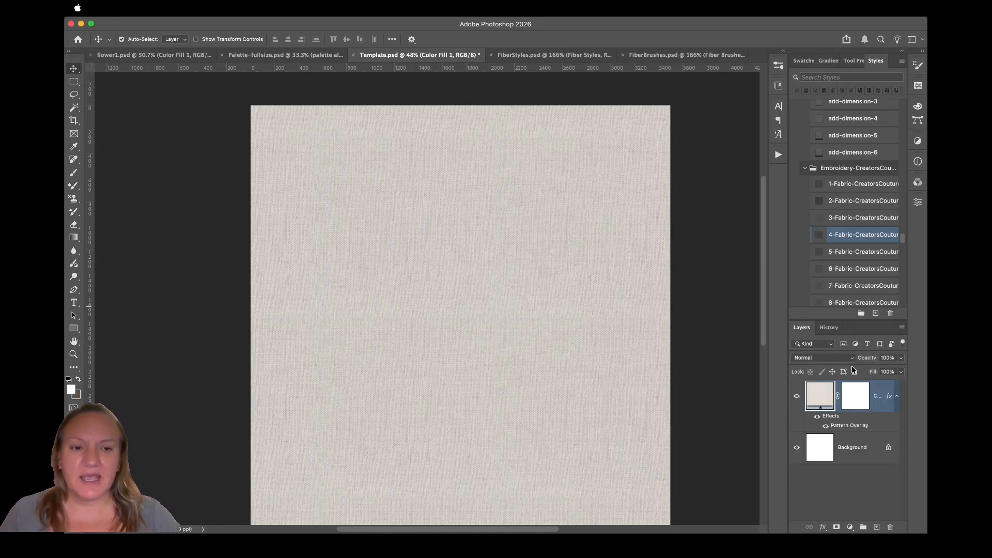
Try orange d98524, brown 754f23 and purple 742375 as the fabric fill colour, and restore it to e4ded7
{"action": "double_click", "coordinate": [819, 398]}
{"action": "type", "text": "d98524"}
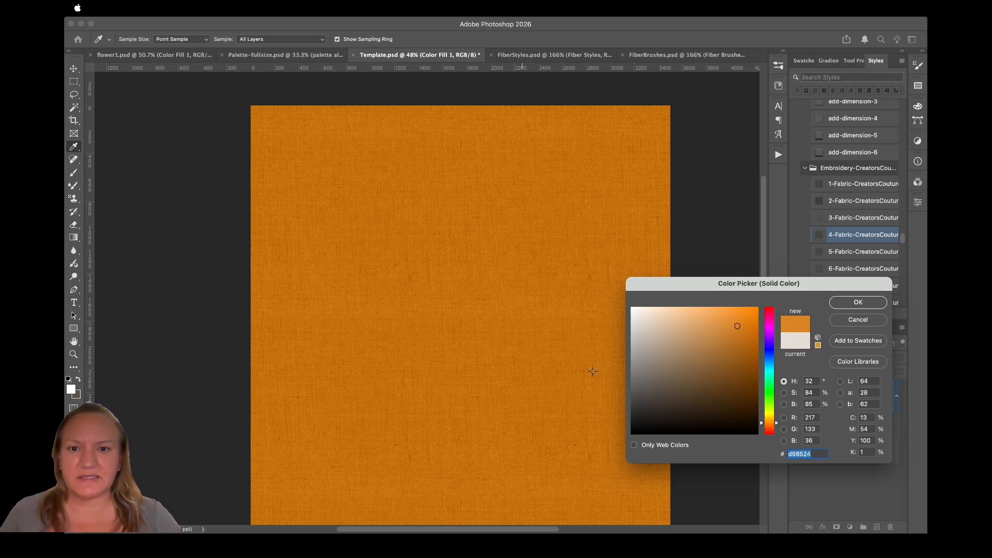
{"action": "left_click", "coordinate": [720, 376]}
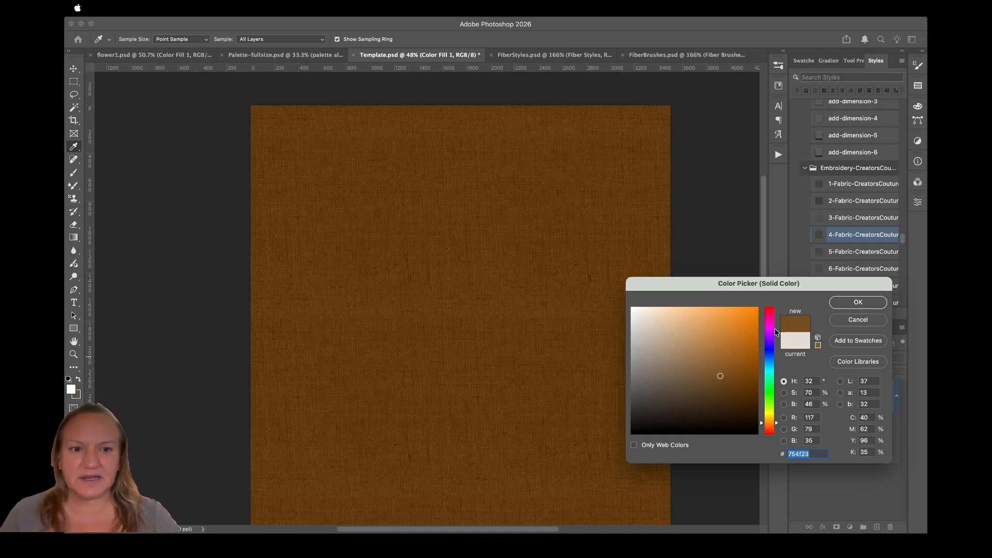
{"action": "left_click", "coordinate": [770, 329]}
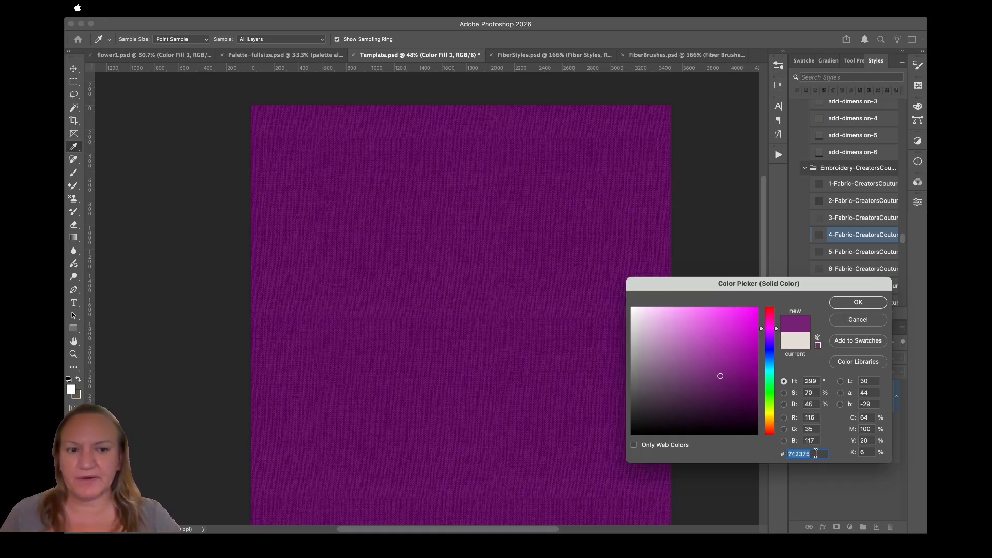
{"action": "type", "text": "e4ded7"}
{"action": "left_click", "coordinate": [853, 303]}
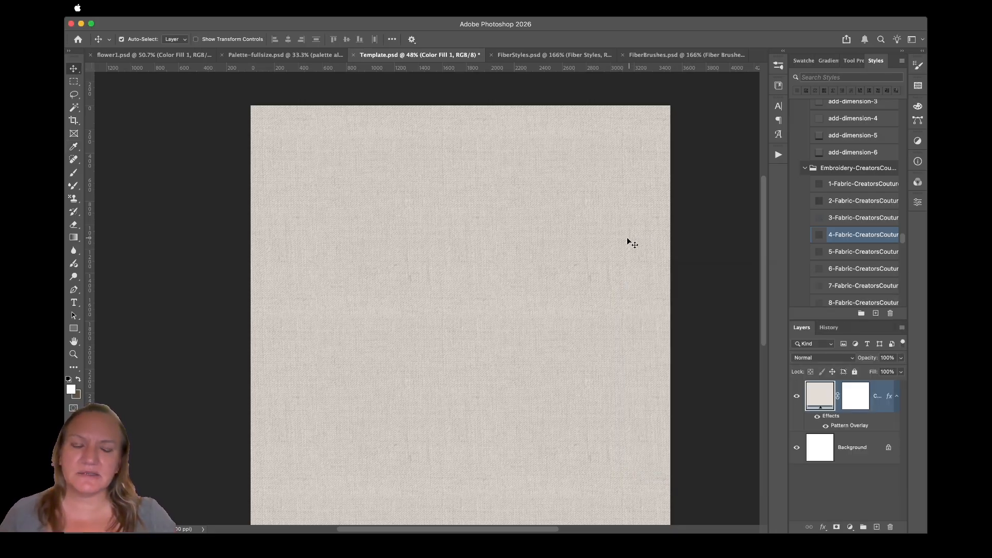
Add a new layer above the fabric fill and apply the Recolor-Darker-Lighter style to it
{"action": "left_click", "coordinate": [877, 527]}
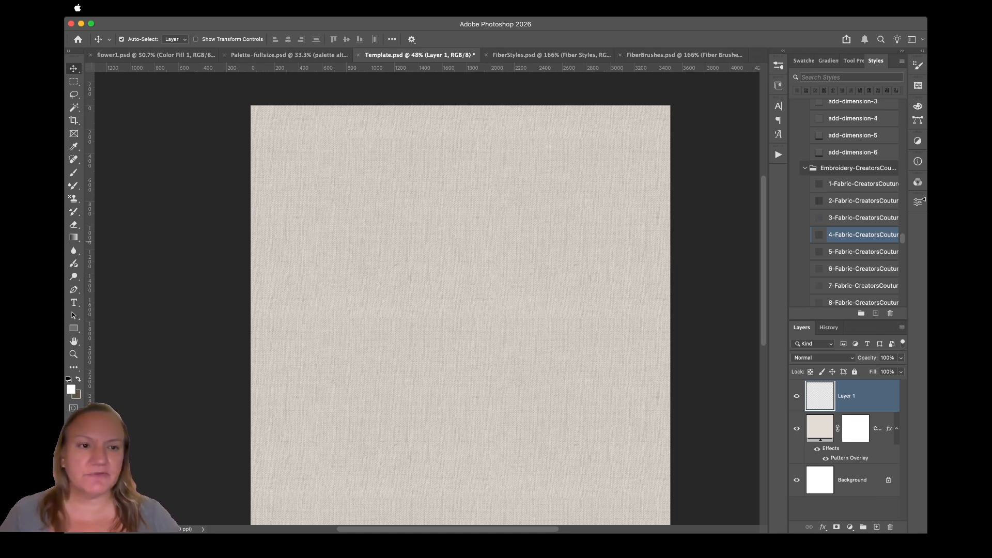
{"action": "left_click_drag", "start_coordinate": [903, 240], "coordinate": [889, 310]}
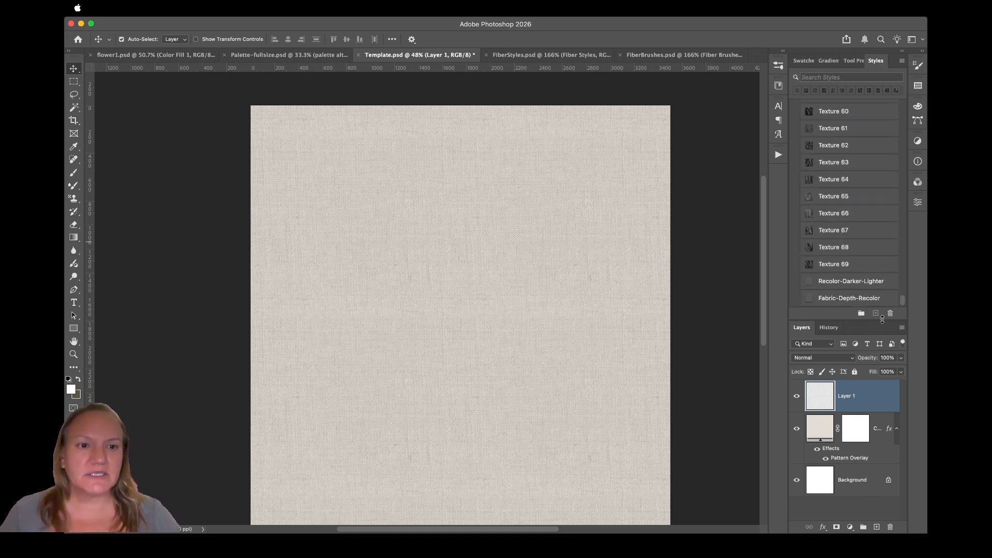
{"action": "left_click", "coordinate": [837, 285]}
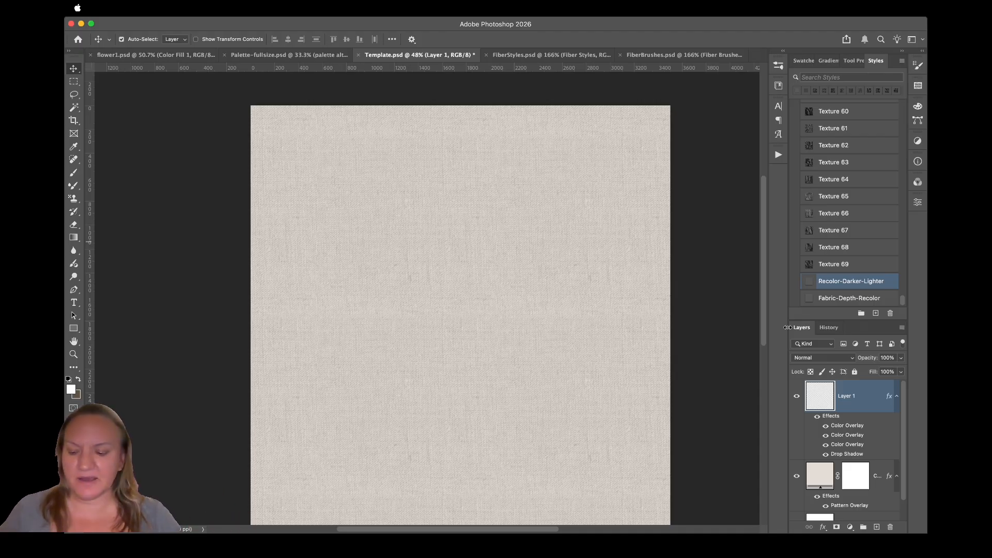
Group Template.psd and Palette-fullsize.psd with FiberBrushes.psd in a document pane beside flower1.psd and FiberStyles.psd
{"action": "left_click", "coordinate": [297, 59]}
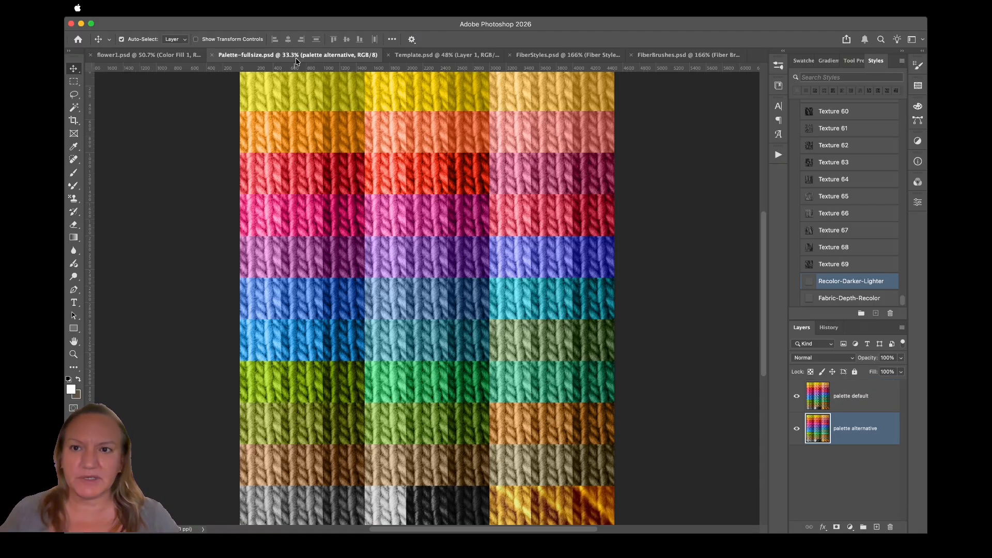
{"action": "left_click", "coordinate": [442, 56]}
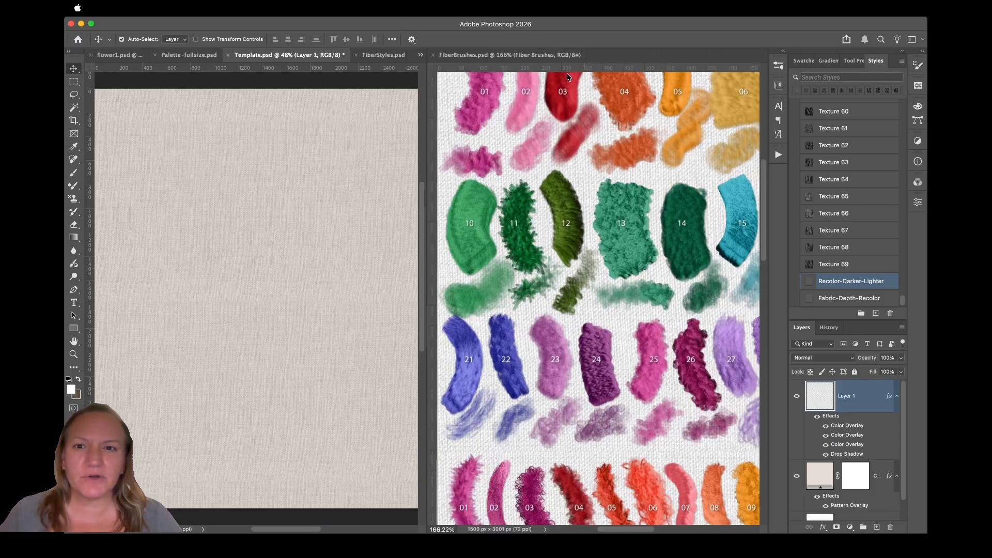
{"action": "left_click_drag", "start_coordinate": [285, 55], "coordinate": [482, 54]}
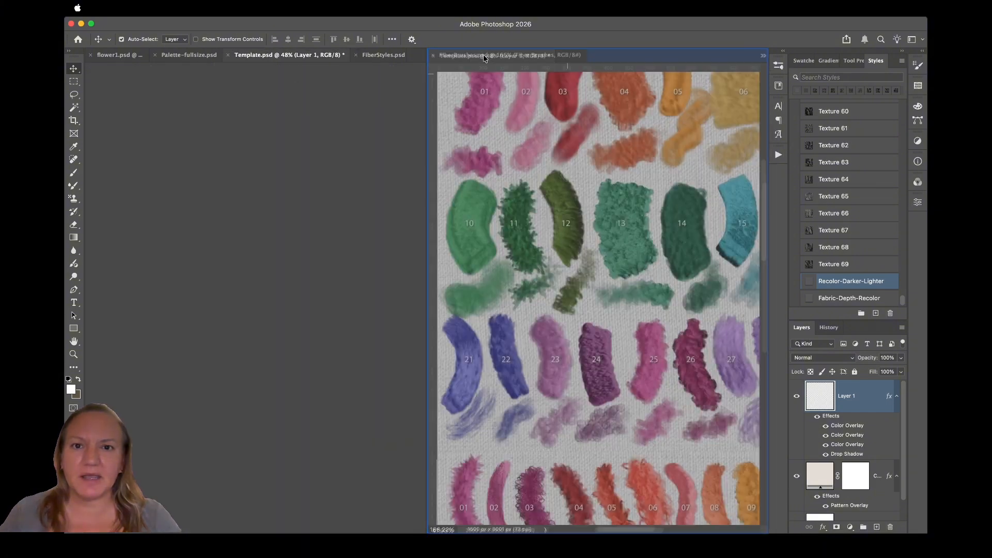
{"action": "left_click", "coordinate": [254, 56]}
{"action": "left_click_drag", "start_coordinate": [254, 55], "coordinate": [501, 56]}
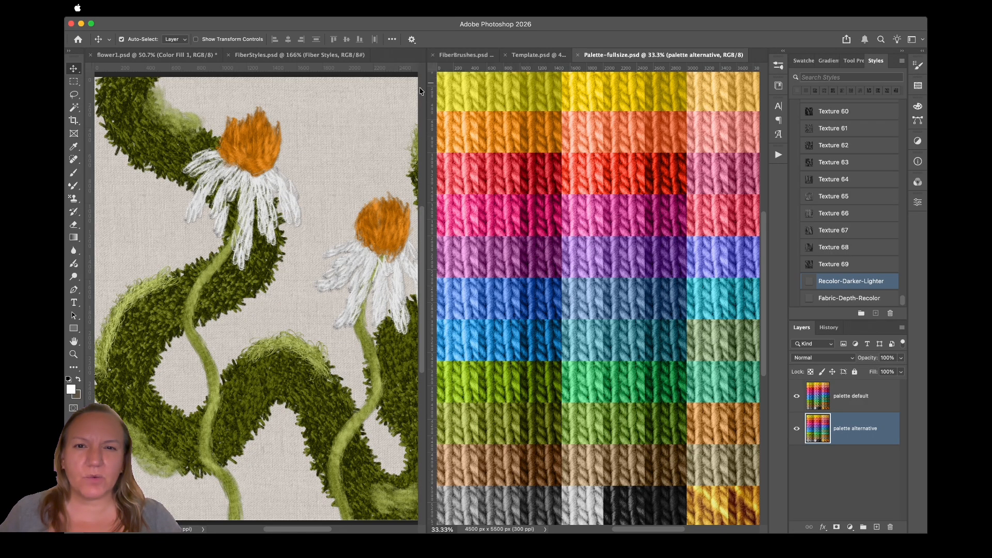
Widen the document pane holding the brushes, template and palette, and show Template.psd fitted to it
{"action": "left_click_drag", "start_coordinate": [418, 97], "coordinate": [323, 98]}
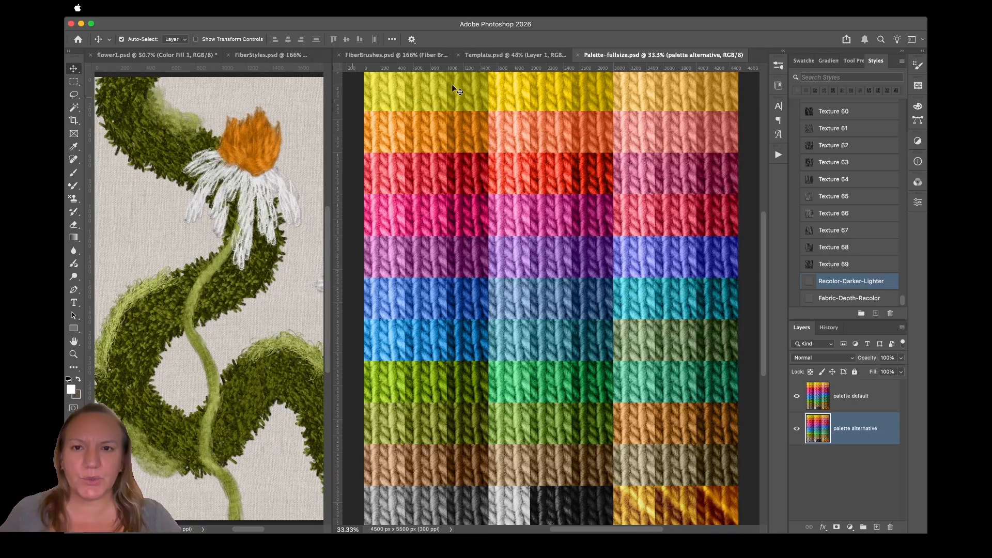
{"action": "left_click", "coordinate": [403, 55]}
{"action": "left_click", "coordinate": [537, 56]}
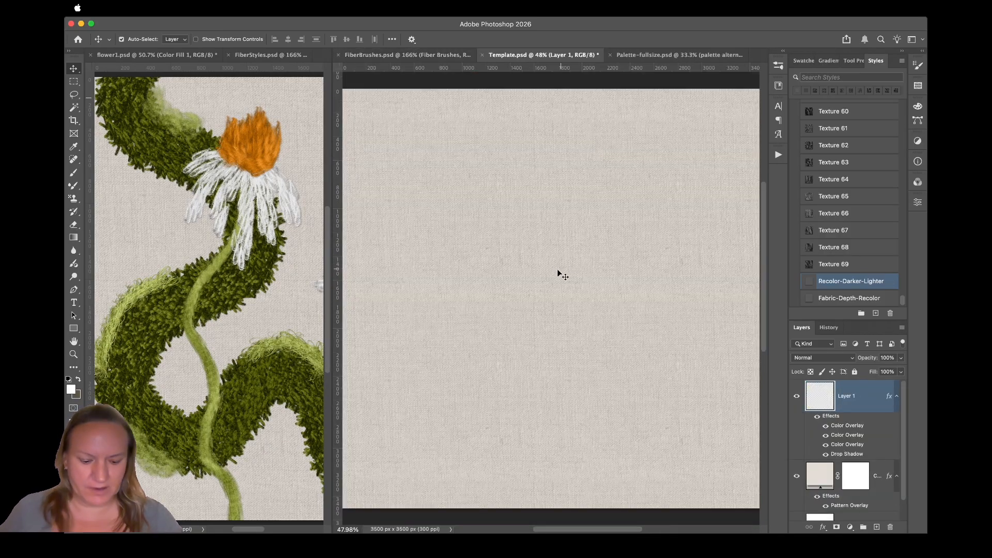
{"action": "key", "text": "super+0"}
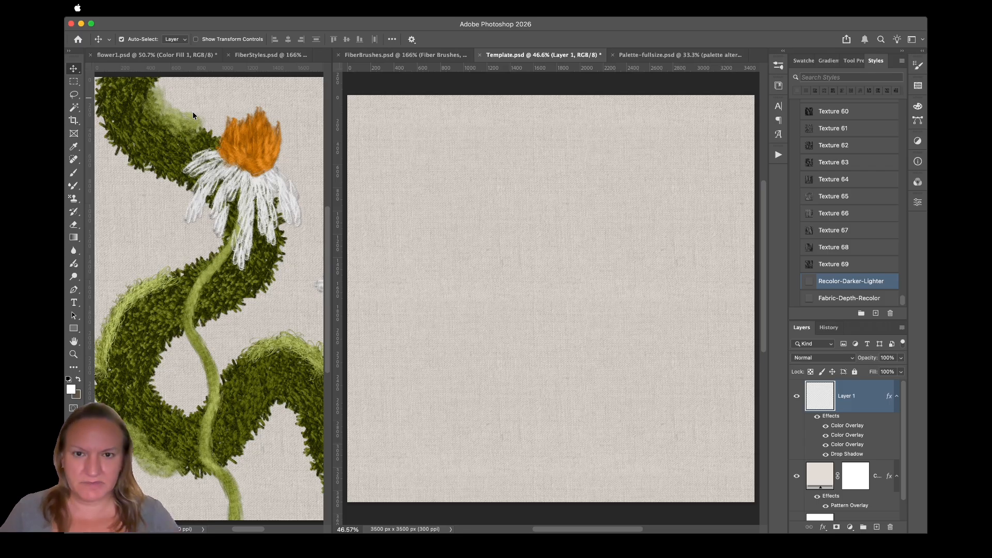
Save the template document as demo-1.psd on the Desktop
{"action": "key", "text": "super+shift+s"}
{"action": "type", "text": "demo"}
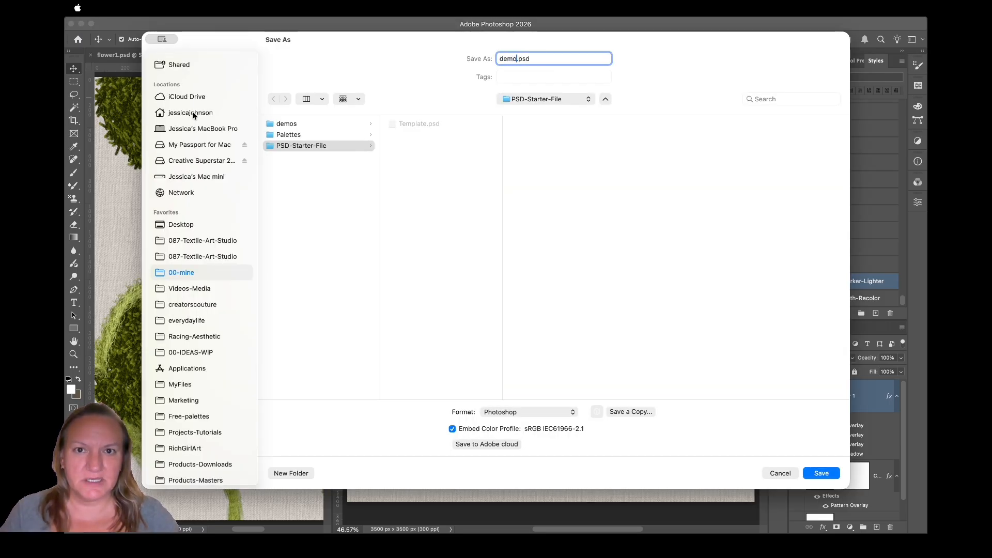
{"action": "type", "text": "-1"}
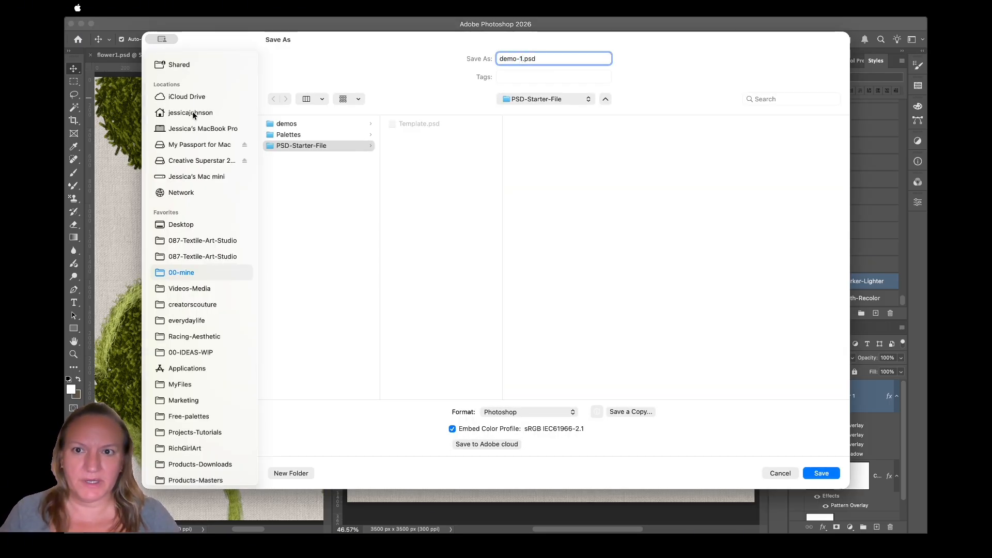
{"action": "left_click", "coordinate": [240, 224]}
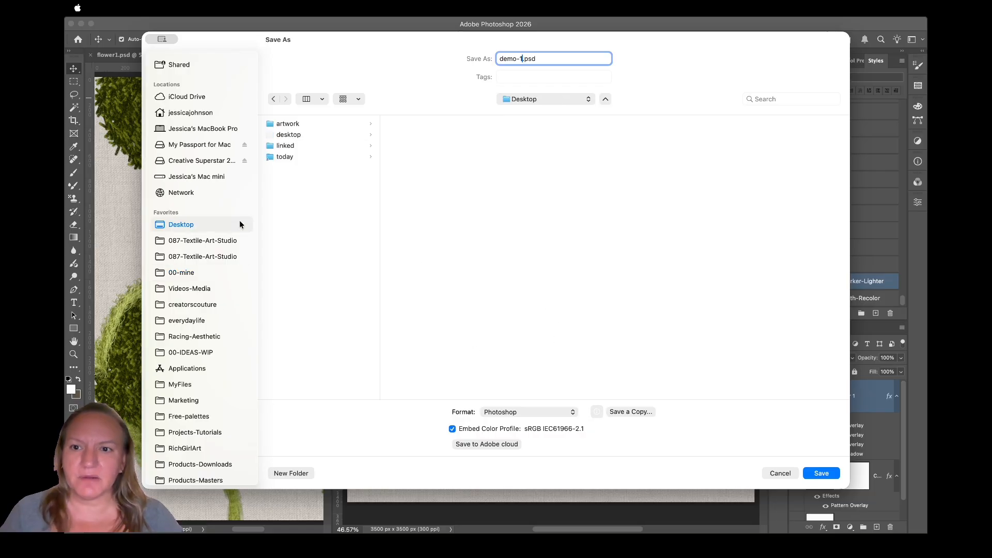
{"action": "left_click", "coordinate": [822, 473]}
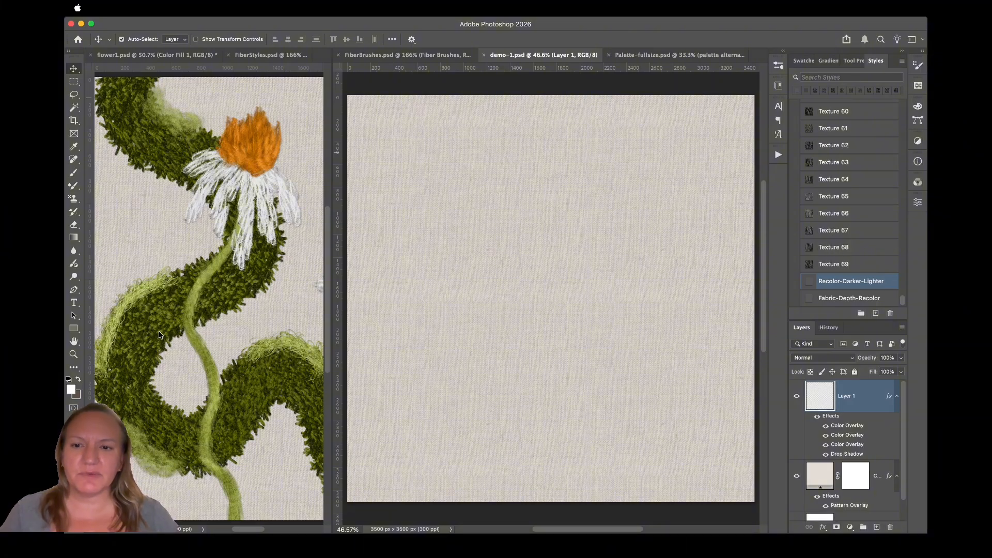
Choose the 9 hard brush from the flower-orange-white set and paint trial dark green strokes on Layer 1 at 100% view
{"action": "left_click", "coordinate": [779, 66]}
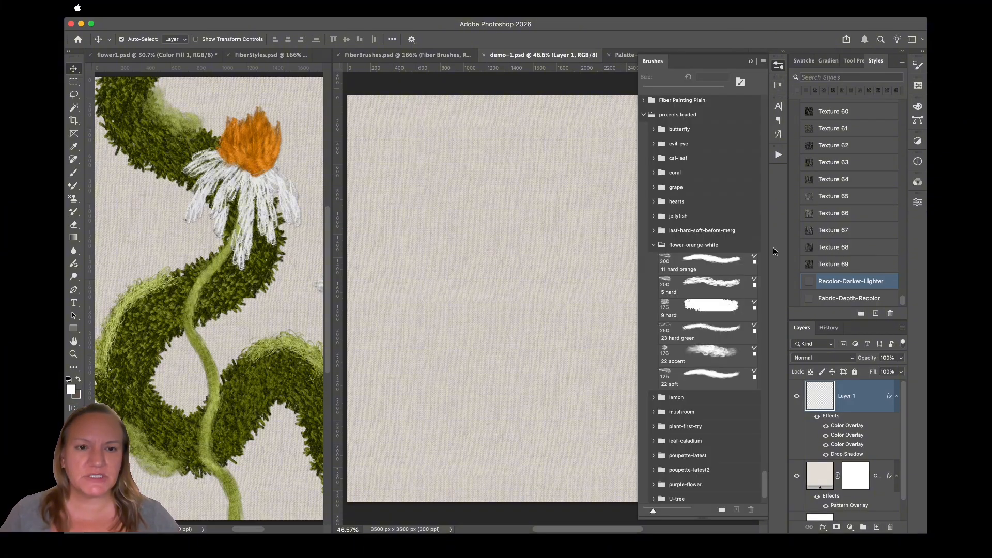
{"action": "left_click", "coordinate": [702, 308]}
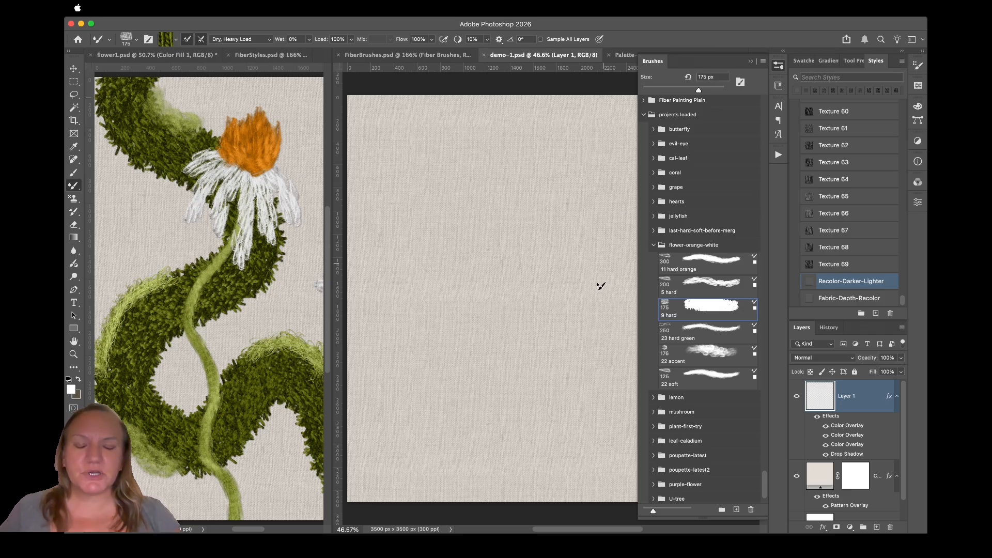
{"action": "mouse_move", "coordinate": [496, 155]}
{"action": "left_mouse_down"}
{"action": "mouse_move", "coordinate": [493, 217]}
{"action": "mouse_move", "coordinate": [443, 284]}
{"action": "mouse_move", "coordinate": [445, 315]}
{"action": "left_mouse_up"}
{"action": "key", "text": "super+z"}
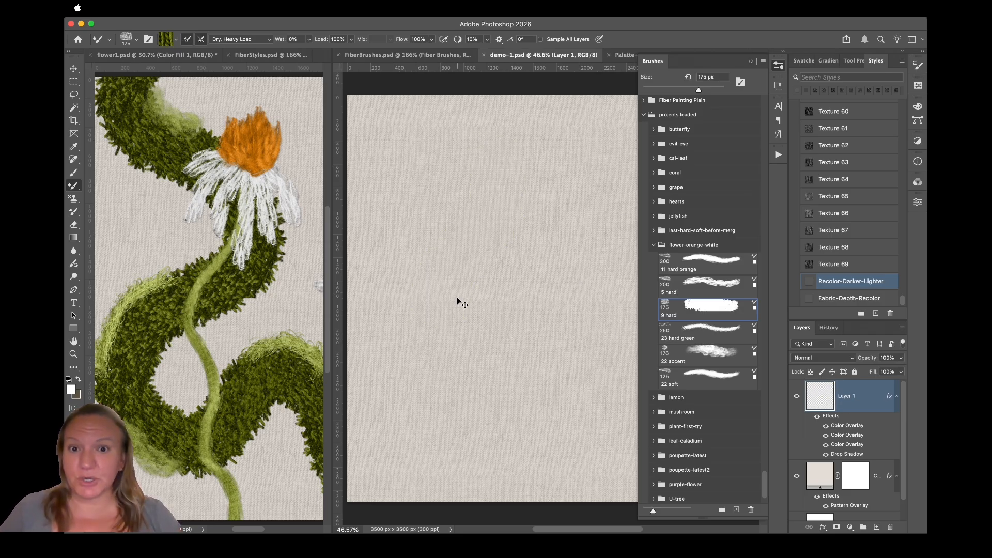
{"action": "key", "text": "super+1"}
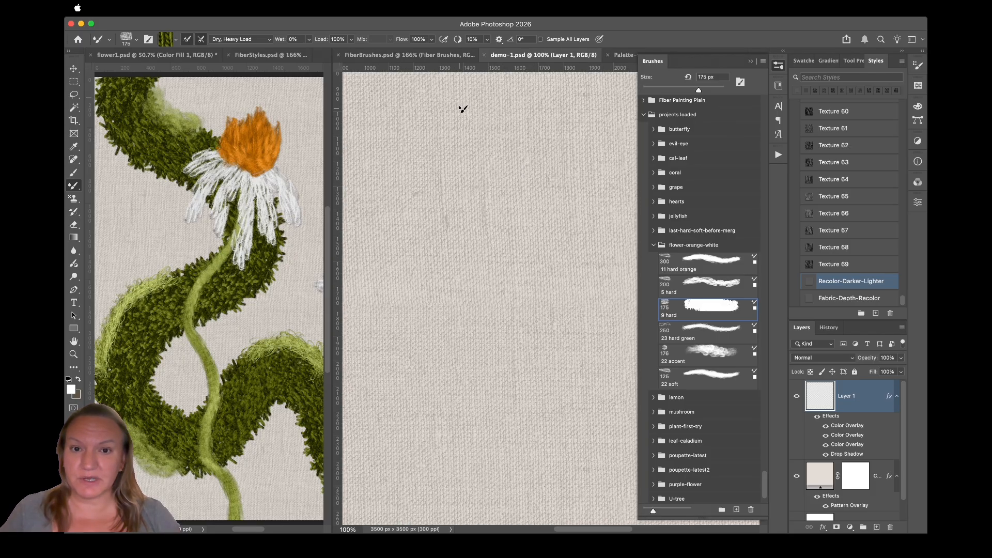
{"action": "mouse_move", "coordinate": [463, 109]}
{"action": "left_mouse_down"}
{"action": "mouse_move", "coordinate": [519, 234]}
{"action": "mouse_move", "coordinate": [523, 276]}
{"action": "mouse_move", "coordinate": [478, 356]}
{"action": "mouse_move", "coordinate": [465, 393]}
{"action": "mouse_move", "coordinate": [479, 419]}
{"action": "left_mouse_up"}
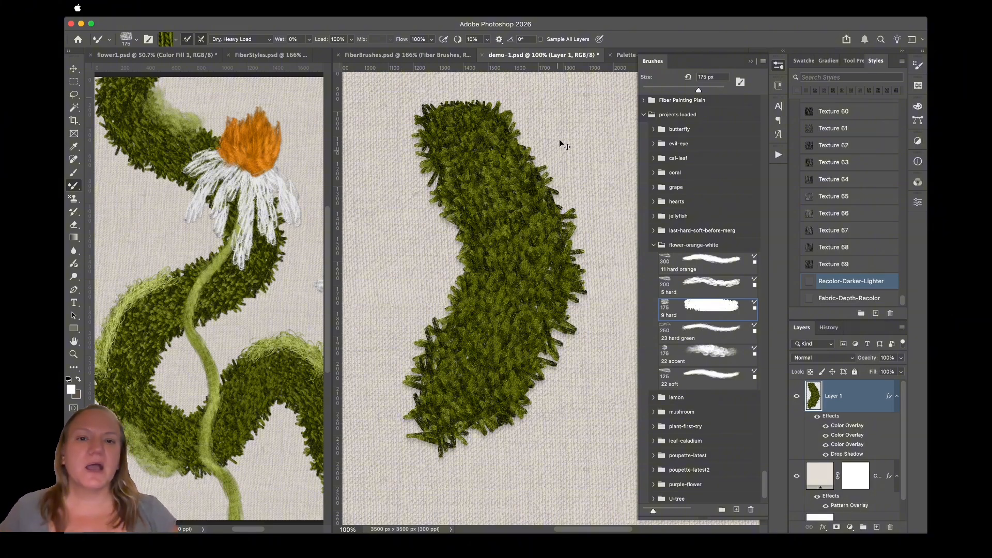
{"action": "key", "text": "super+z"}
{"action": "mouse_move", "coordinate": [574, 150]}
{"action": "left_mouse_down"}
{"action": "mouse_move", "coordinate": [541, 226]}
{"action": "mouse_move", "coordinate": [489, 255]}
{"action": "mouse_move", "coordinate": [449, 299]}
{"action": "mouse_move", "coordinate": [436, 364]}
{"action": "mouse_move", "coordinate": [475, 408]}
{"action": "left_mouse_up"}
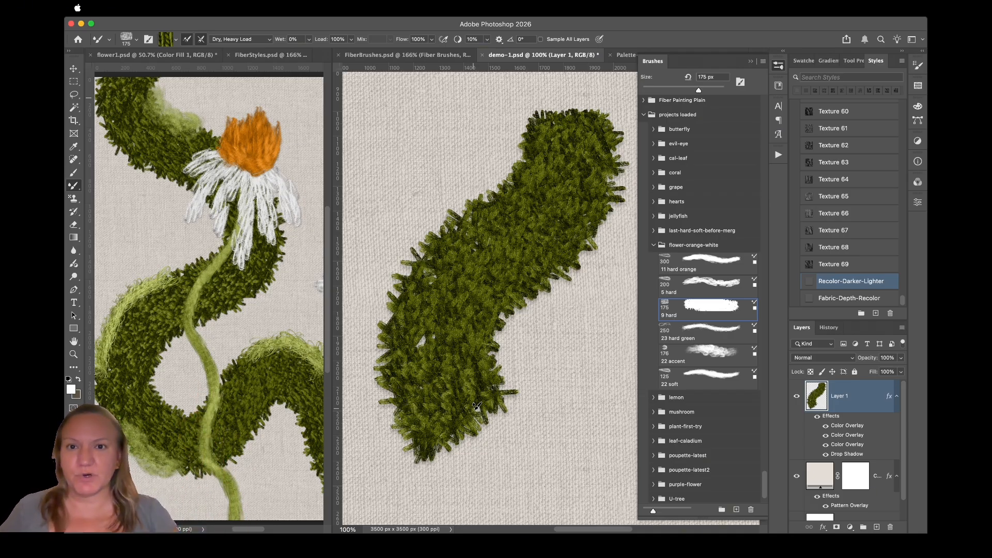
{"action": "left_click", "coordinate": [778, 65]}
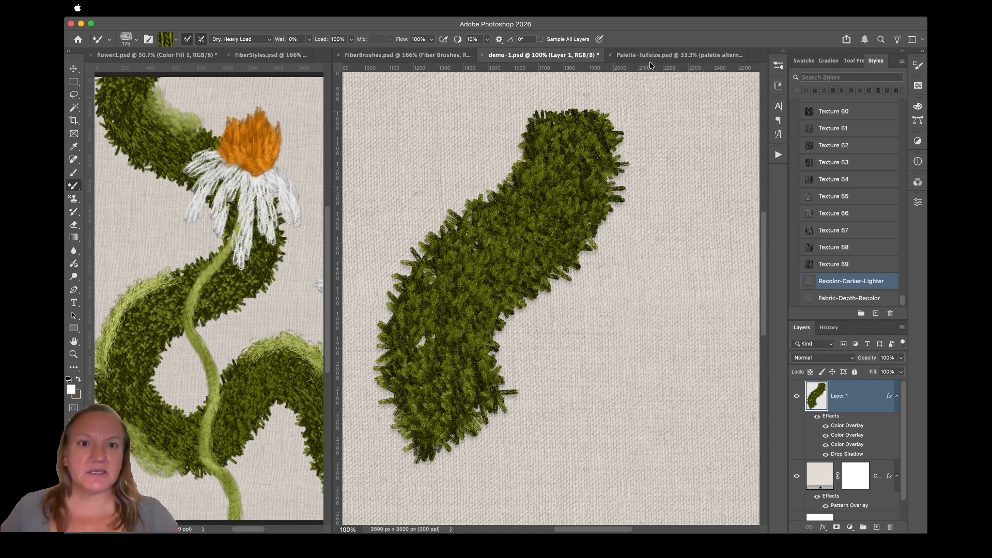
Look at the yarn colours in Palette-fullsize.psd, try another green stroke in demo-1.psd, and undo all trial strokes
{"action": "left_click", "coordinate": [627, 55]}
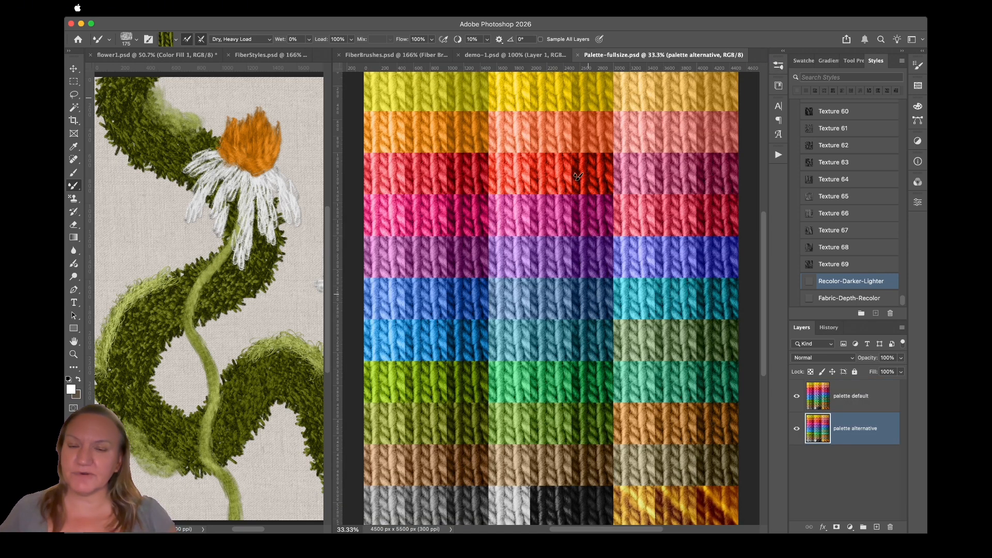
{"action": "left_click", "coordinate": [502, 56]}
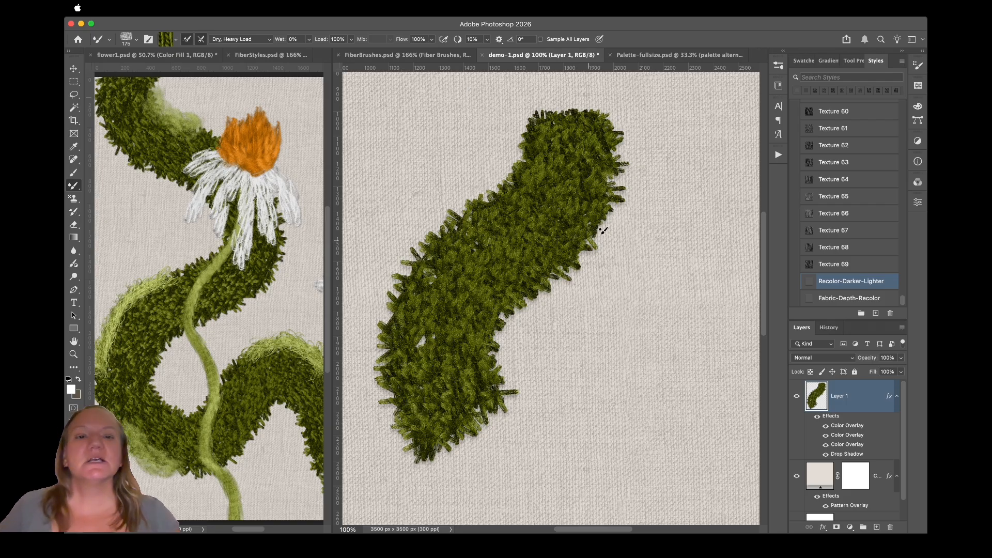
{"action": "left_click_drag", "start_coordinate": [658, 213], "coordinate": [627, 269]}
{"action": "key", "text": "super+z"}
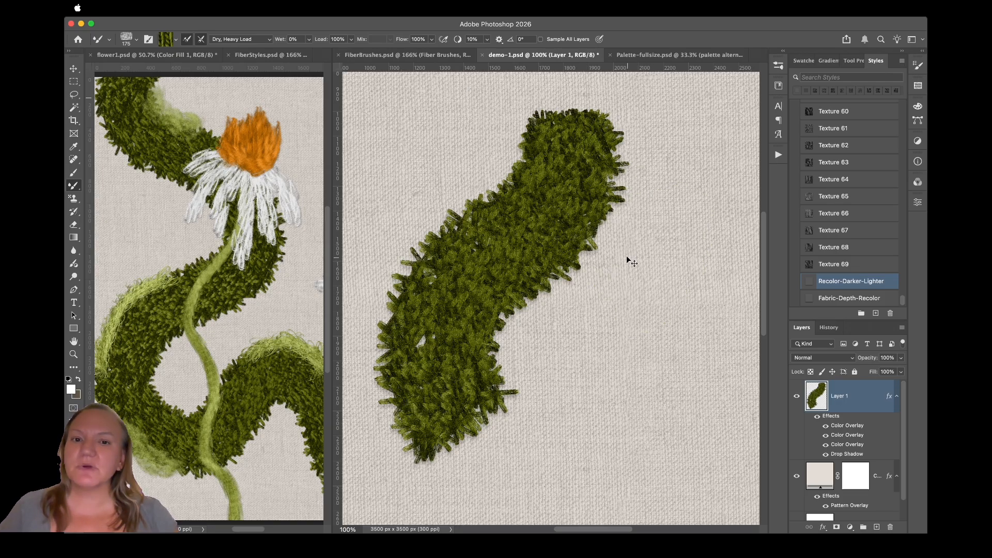
{"action": "key", "text": "super+z"}
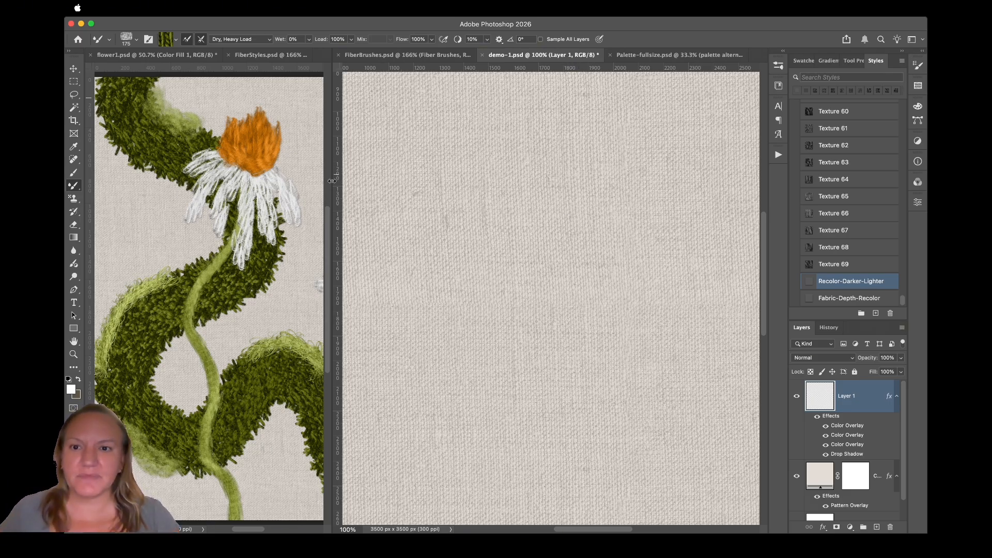
Widen the document pane holding demo-1.psd and fit the whole canvas in it
{"action": "left_click_drag", "start_coordinate": [332, 183], "coordinate": [284, 185]}
{"action": "key", "text": "super+0"}
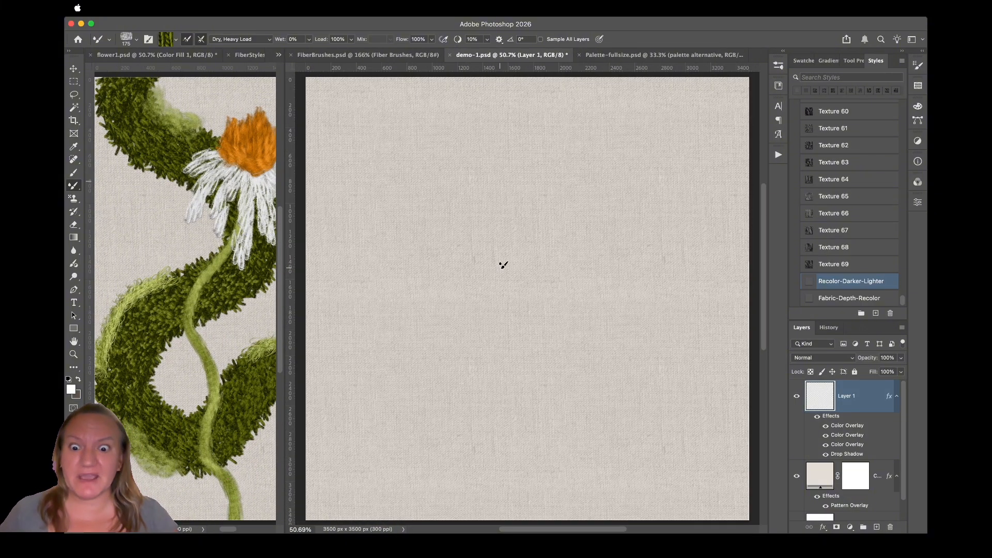
{"action": "left_click_drag", "start_coordinate": [765, 252], "coordinate": [754, 277]}
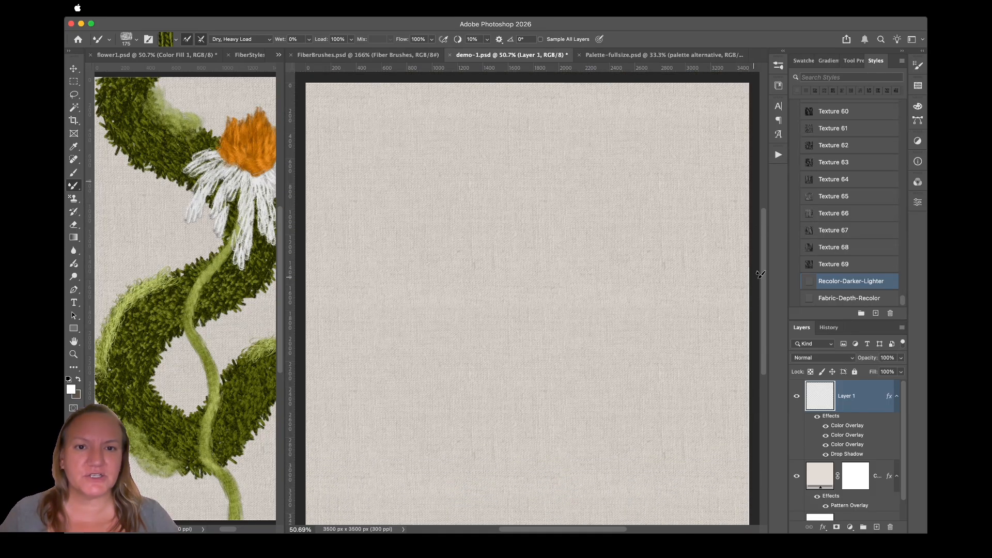
{"action": "mouse_move", "coordinate": [762, 318]}
{"action": "left_mouse_down"}
{"action": "mouse_move", "coordinate": [761, 327]}
{"action": "mouse_move", "coordinate": [764, 309]}
{"action": "left_mouse_up"}
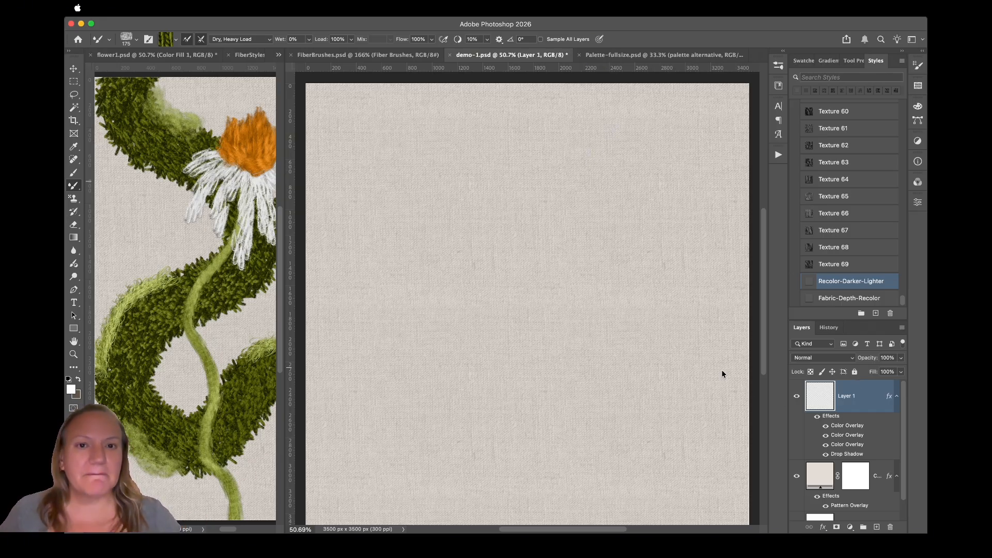
Try a winding dark green stroke down from the canvas's upper edge with the 9 hard brush, and undo it
{"action": "mouse_move", "coordinate": [416, 77]}
{"action": "left_mouse_down"}
{"action": "mouse_move", "coordinate": [436, 184]}
{"action": "mouse_move", "coordinate": [425, 211]}
{"action": "mouse_move", "coordinate": [362, 266]}
{"action": "mouse_move", "coordinate": [348, 299]}
{"action": "mouse_move", "coordinate": [354, 338]}
{"action": "mouse_move", "coordinate": [423, 344]}
{"action": "mouse_move", "coordinate": [483, 382]}
{"action": "left_mouse_up"}
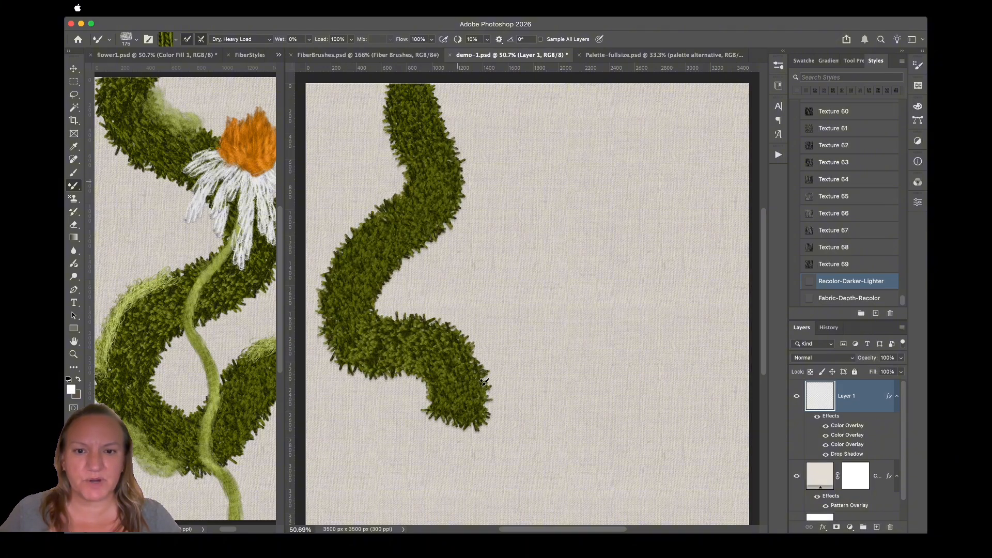
{"action": "key", "text": "ctrl+z"}
{"action": "left_click", "coordinate": [778, 66]}
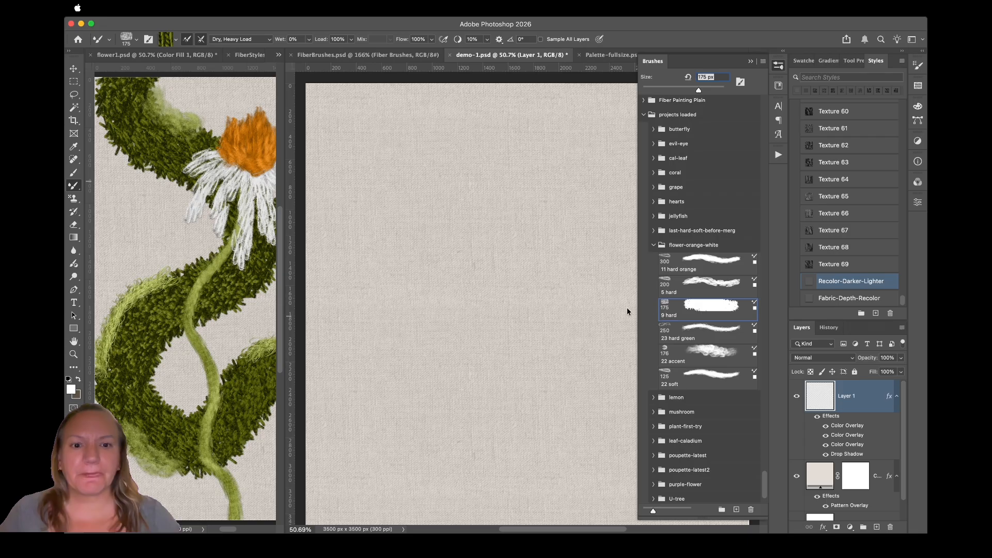
{"action": "left_click", "coordinate": [778, 65]}
Activate the palette default layer in Palette-fullsize.psd, sample its olive-green yarn, and try the colour on demo-1.psd, undoing the stroke
{"action": "left_click", "coordinate": [611, 56]}
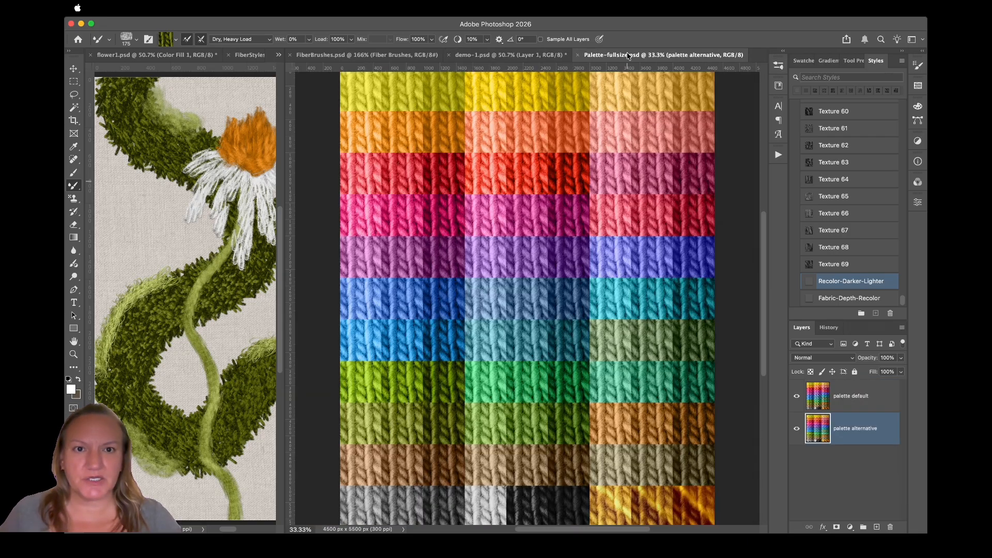
{"action": "left_click", "coordinate": [843, 406]}
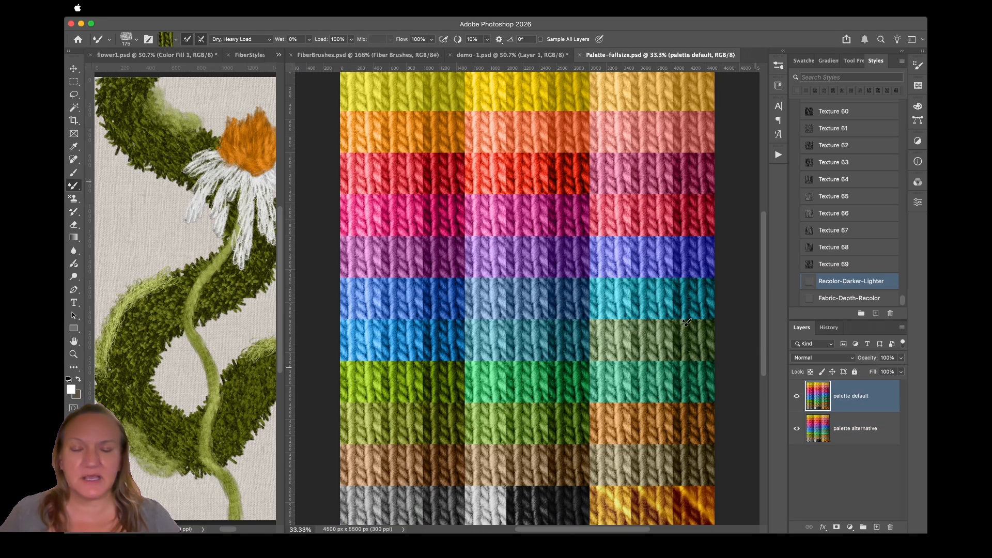
{"action": "left_click", "coordinate": [403, 422], "text": "alt"}
{"action": "left_click", "coordinate": [522, 58]}
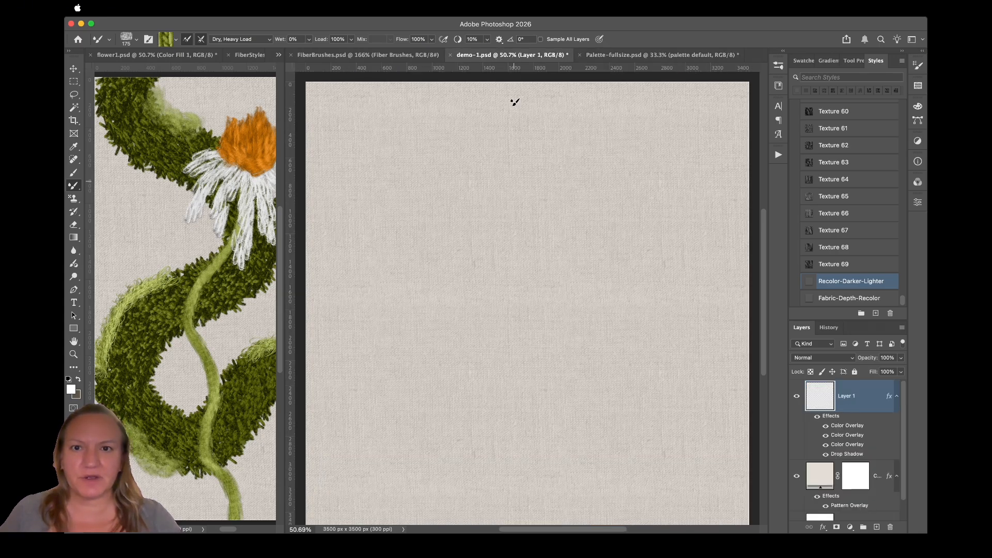
{"action": "mouse_move", "coordinate": [418, 114]}
{"action": "left_mouse_down"}
{"action": "mouse_move", "coordinate": [416, 175]}
{"action": "mouse_move", "coordinate": [358, 265]}
{"action": "mouse_move", "coordinate": [393, 326]}
{"action": "mouse_move", "coordinate": [488, 394]}
{"action": "left_mouse_up"}
{"action": "key", "text": "super+z"}
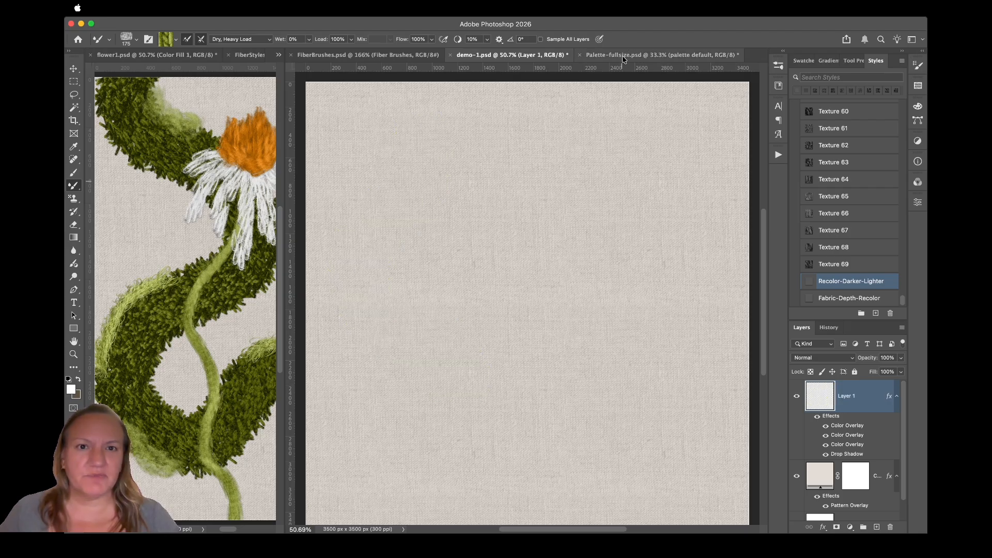
Sample light pink yarn from the palette, paint a winding trial stroke in demo-1.psd, and inspect its fibers up close
{"action": "left_click", "coordinate": [622, 55]}
{"action": "left_click", "coordinate": [484, 213], "text": "alt"}
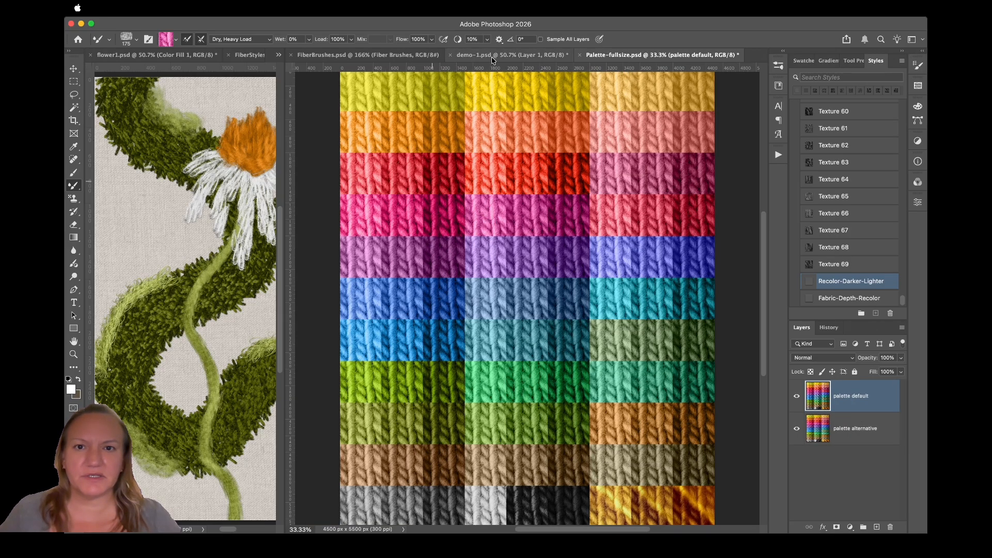
{"action": "left_click", "coordinate": [512, 55]}
{"action": "mouse_move", "coordinate": [417, 103]}
{"action": "left_mouse_down"}
{"action": "mouse_move", "coordinate": [430, 156]}
{"action": "mouse_move", "coordinate": [455, 172]}
{"action": "mouse_move", "coordinate": [470, 210]}
{"action": "mouse_move", "coordinate": [423, 296]}
{"action": "mouse_move", "coordinate": [424, 326]}
{"action": "mouse_move", "coordinate": [474, 387]}
{"action": "left_mouse_up"}
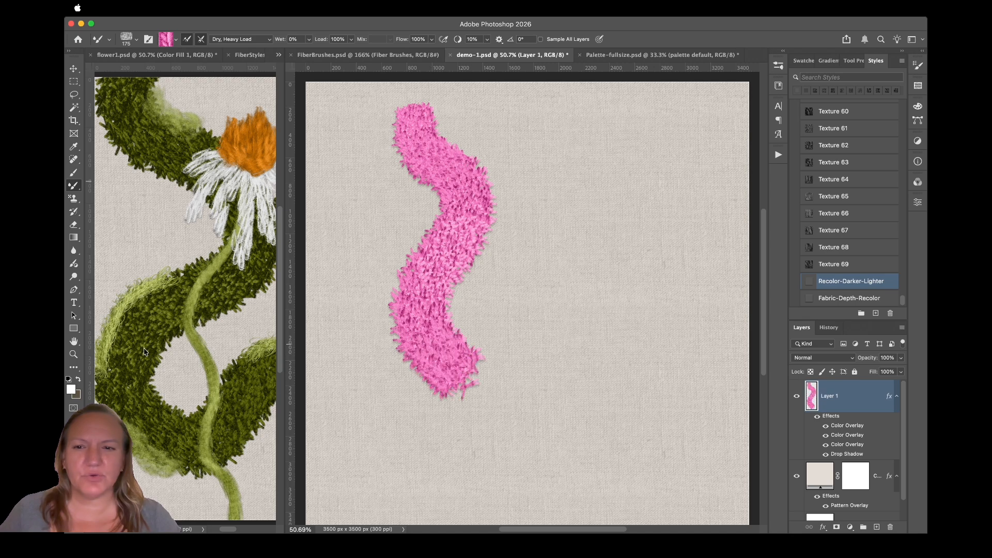
{"action": "left_click", "coordinate": [74, 354]}
{"action": "left_click", "coordinate": [504, 225]}
{"action": "left_click", "coordinate": [494, 237]}
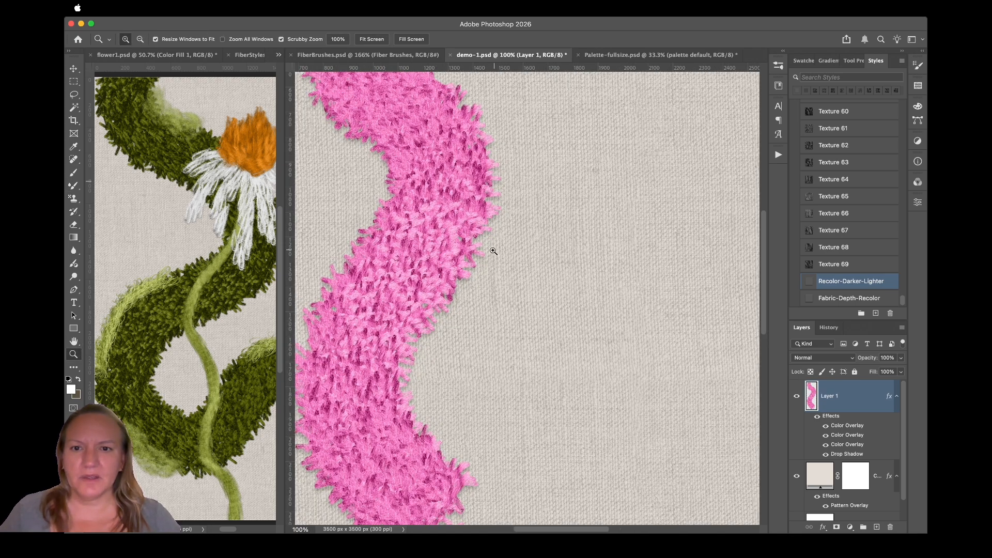
{"action": "left_click_drag", "start_coordinate": [499, 270], "coordinate": [463, 290]}
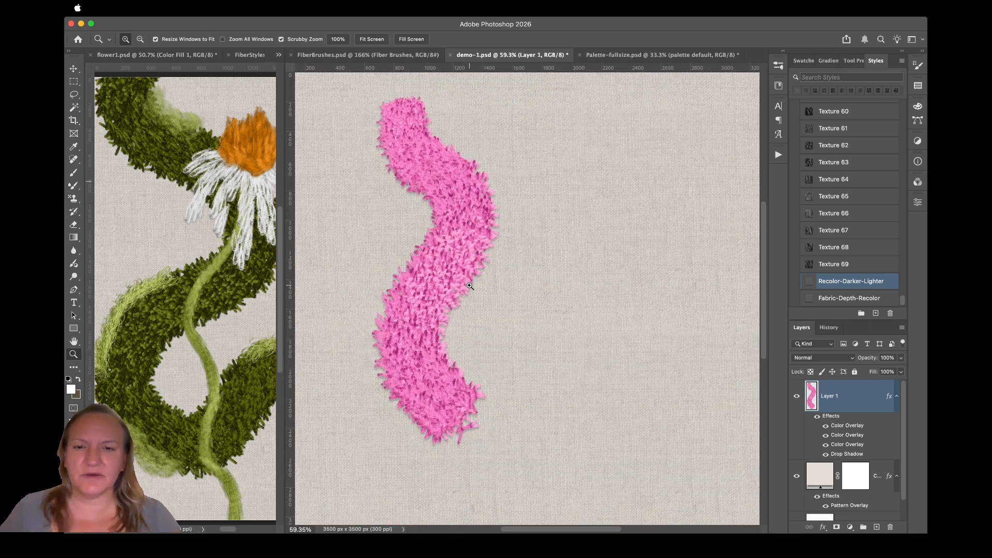
Sample the darker magenta yarn from the palette, try two strokes with it in demo-1.psd, and undo them
{"action": "left_click", "coordinate": [634, 54]}
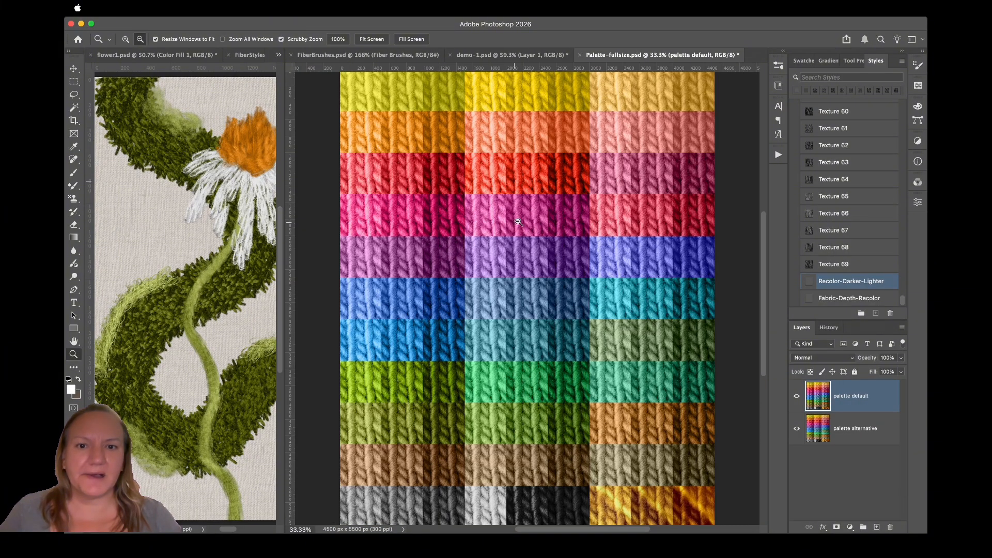
{"action": "key", "text": "b"}
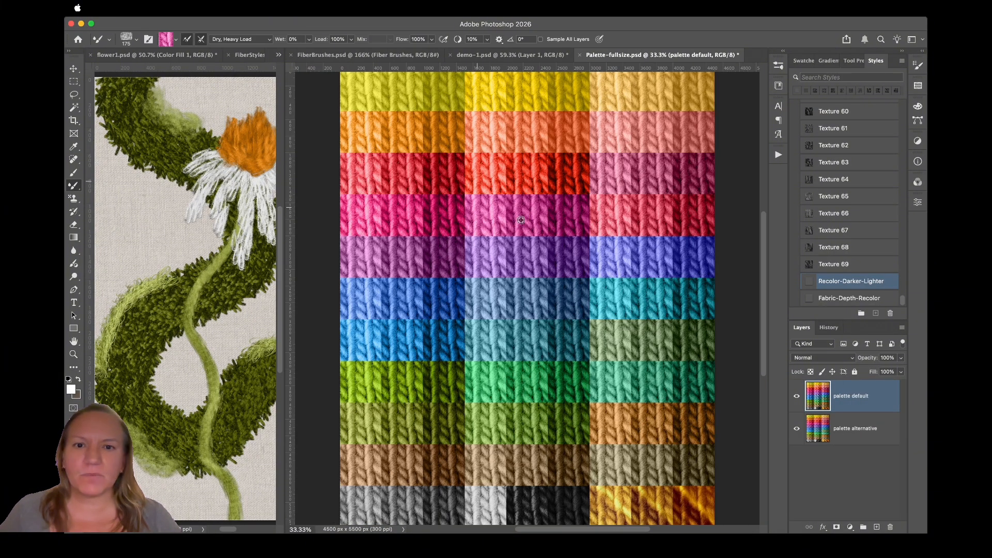
{"action": "left_click", "coordinate": [524, 211], "text": "alt"}
{"action": "left_click", "coordinate": [482, 52]}
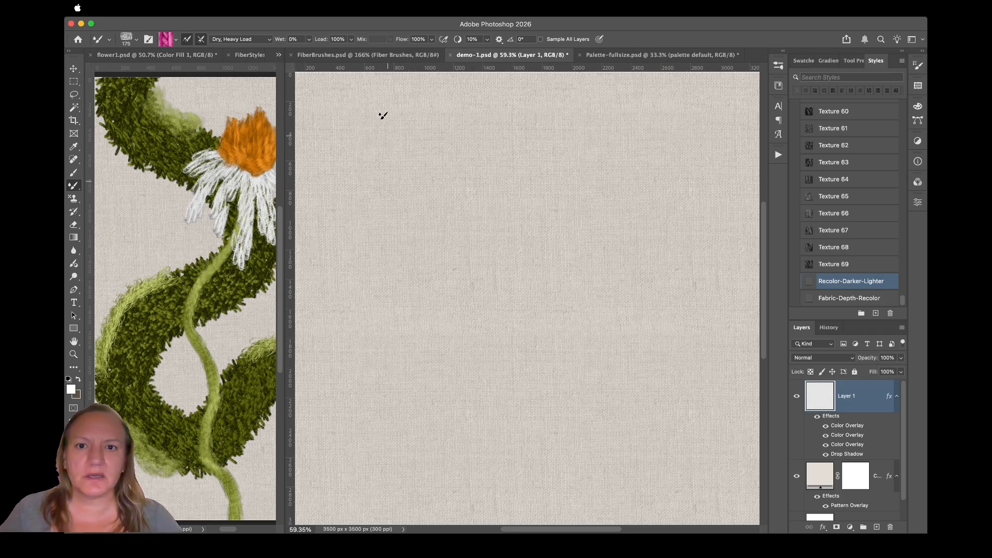
{"action": "mouse_move", "coordinate": [381, 116]}
{"action": "left_mouse_down"}
{"action": "mouse_move", "coordinate": [395, 179]}
{"action": "mouse_move", "coordinate": [385, 227]}
{"action": "left_mouse_up"}
{"action": "key", "text": "super+z"}
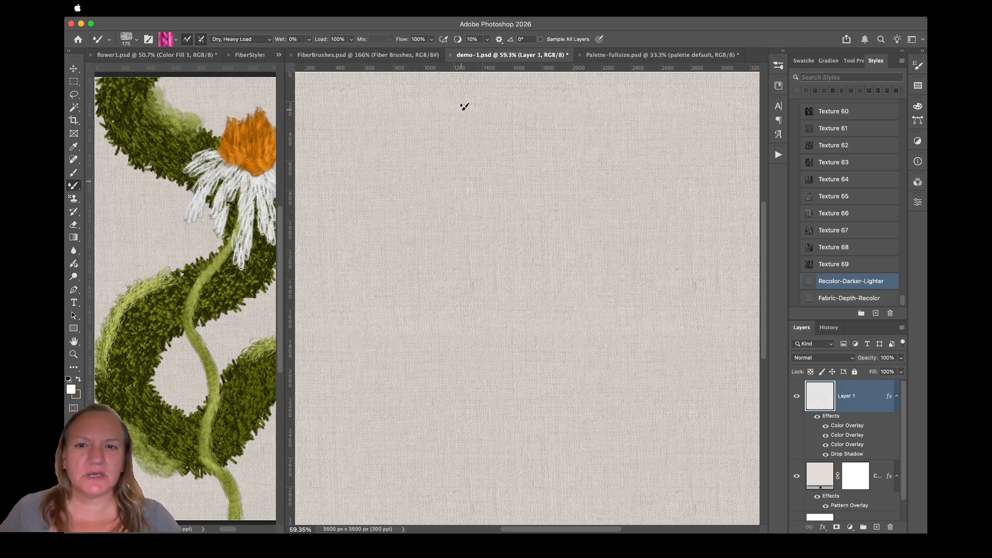
{"action": "mouse_move", "coordinate": [463, 104]}
{"action": "left_mouse_down"}
{"action": "mouse_move", "coordinate": [399, 230]}
{"action": "mouse_move", "coordinate": [496, 326]}
{"action": "mouse_move", "coordinate": [493, 408]}
{"action": "left_mouse_up"}
{"action": "key", "text": "super+z"}
With Palette-fullsize.psd shown, reselect the 9 hard brush preset to reload its original green paint
{"action": "left_click", "coordinate": [633, 55]}
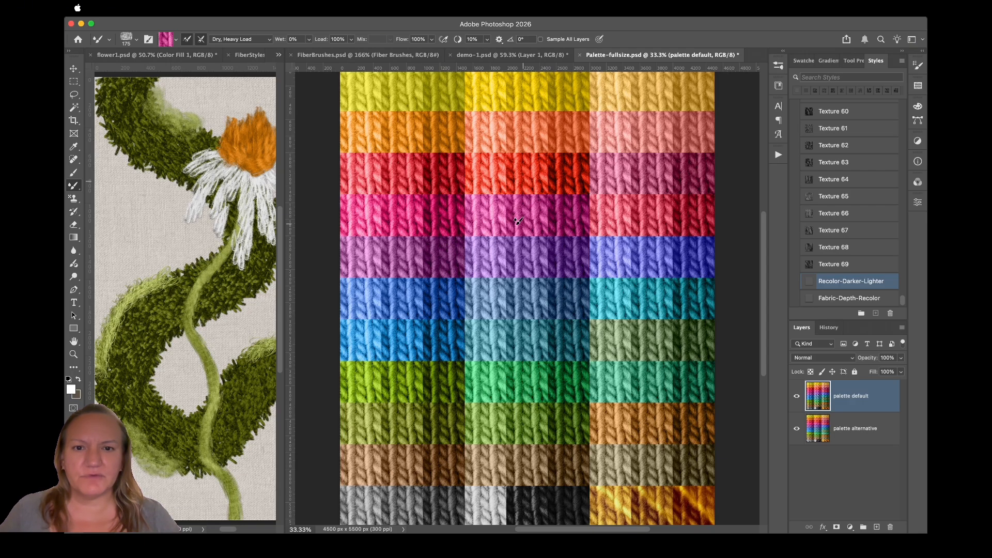
{"action": "left_click", "coordinate": [778, 66]}
{"action": "left_click", "coordinate": [700, 312]}
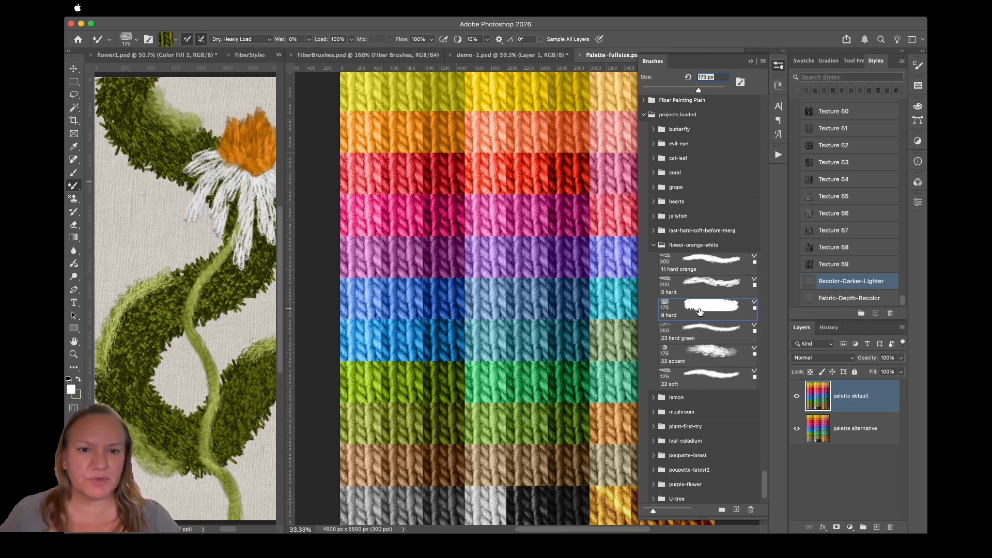
{"action": "left_click", "coordinate": [778, 66]}
{"action": "left_click", "coordinate": [779, 66]}
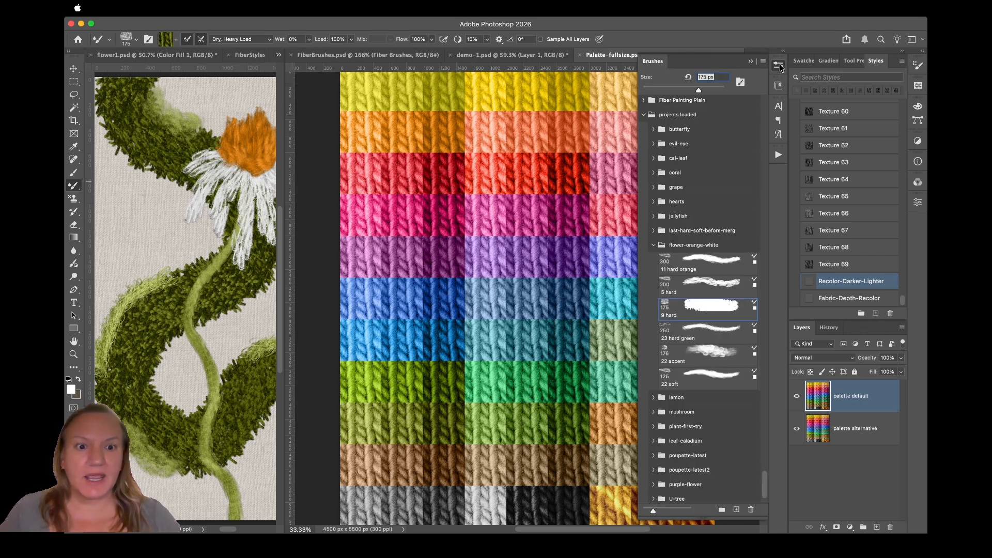
In demo-1.psd, paint a wide green fiber vine winding from the upper-left edge down across the canvas and back up to the upper-right edge
{"action": "left_click", "coordinate": [779, 66]}
{"action": "left_click", "coordinate": [524, 55]}
{"action": "mouse_move", "coordinate": [429, 98]}
{"action": "left_mouse_down"}
{"action": "mouse_move", "coordinate": [416, 118]}
{"action": "mouse_move", "coordinate": [428, 191]}
{"action": "mouse_move", "coordinate": [476, 232]}
{"action": "mouse_move", "coordinate": [479, 220]}
{"action": "left_mouse_up"}
{"action": "key", "text": "super+z"}
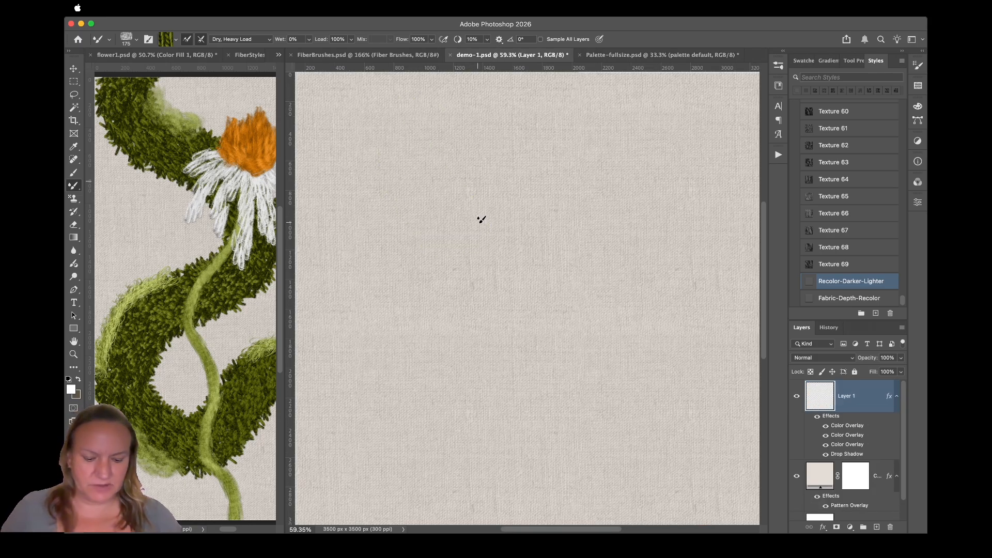
{"action": "key", "text": "super+0"}
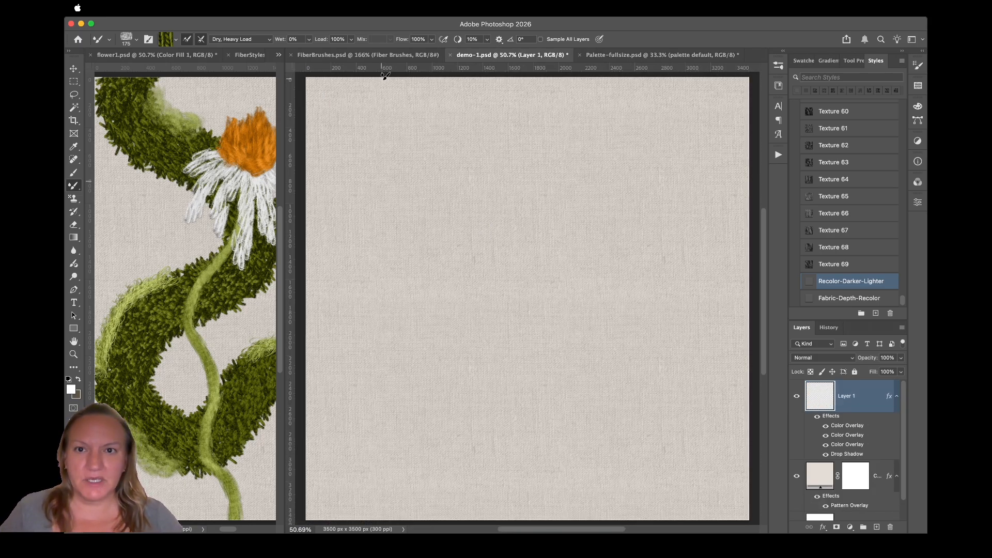
{"action": "mouse_move", "coordinate": [386, 79]}
{"action": "left_mouse_down"}
{"action": "mouse_move", "coordinate": [391, 130]}
{"action": "mouse_move", "coordinate": [444, 174]}
{"action": "mouse_move", "coordinate": [455, 212]}
{"action": "mouse_move", "coordinate": [380, 305]}
{"action": "mouse_move", "coordinate": [360, 372]}
{"action": "mouse_move", "coordinate": [368, 420]}
{"action": "mouse_move", "coordinate": [397, 443]}
{"action": "mouse_move", "coordinate": [441, 445]}
{"action": "mouse_move", "coordinate": [507, 343]}
{"action": "mouse_move", "coordinate": [550, 356]}
{"action": "mouse_move", "coordinate": [603, 416]}
{"action": "mouse_move", "coordinate": [640, 425]}
{"action": "mouse_move", "coordinate": [677, 406]}
{"action": "mouse_move", "coordinate": [689, 375]}
{"action": "mouse_move", "coordinate": [681, 320]}
{"action": "mouse_move", "coordinate": [599, 223]}
{"action": "mouse_move", "coordinate": [589, 191]}
{"action": "mouse_move", "coordinate": [599, 161]}
{"action": "mouse_move", "coordinate": [660, 147]}
{"action": "mouse_move", "coordinate": [688, 128]}
{"action": "mouse_move", "coordinate": [690, 58]}
{"action": "left_mouse_up"}
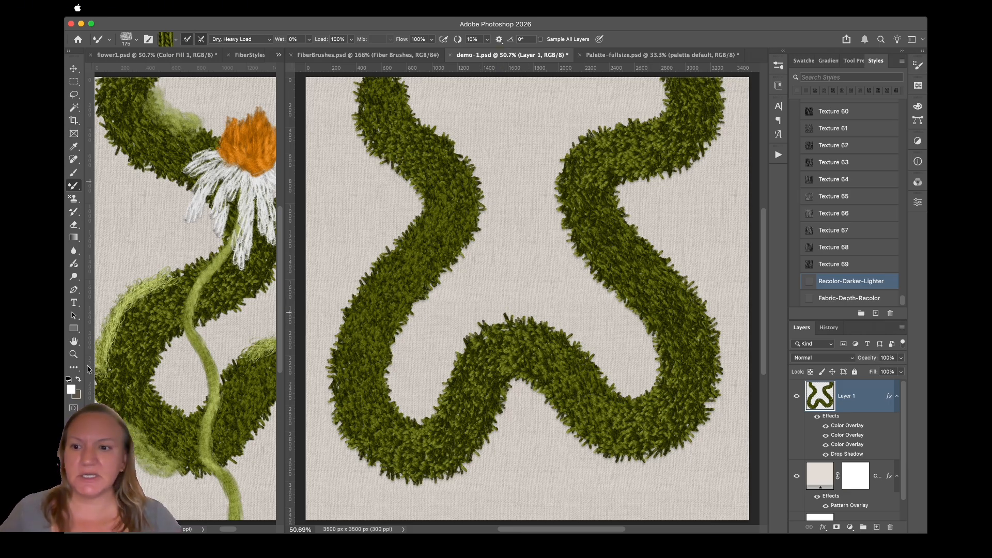
Inspect the green vine's fibers up close and add a new layer above Layer 1
{"action": "left_click", "coordinate": [73, 354]}
{"action": "mouse_move", "coordinate": [553, 346]}
{"action": "left_mouse_down"}
{"action": "mouse_move", "coordinate": [613, 312]}
{"action": "mouse_move", "coordinate": [572, 355]}
{"action": "mouse_move", "coordinate": [646, 263]}
{"action": "mouse_move", "coordinate": [636, 274]}
{"action": "left_mouse_up"}
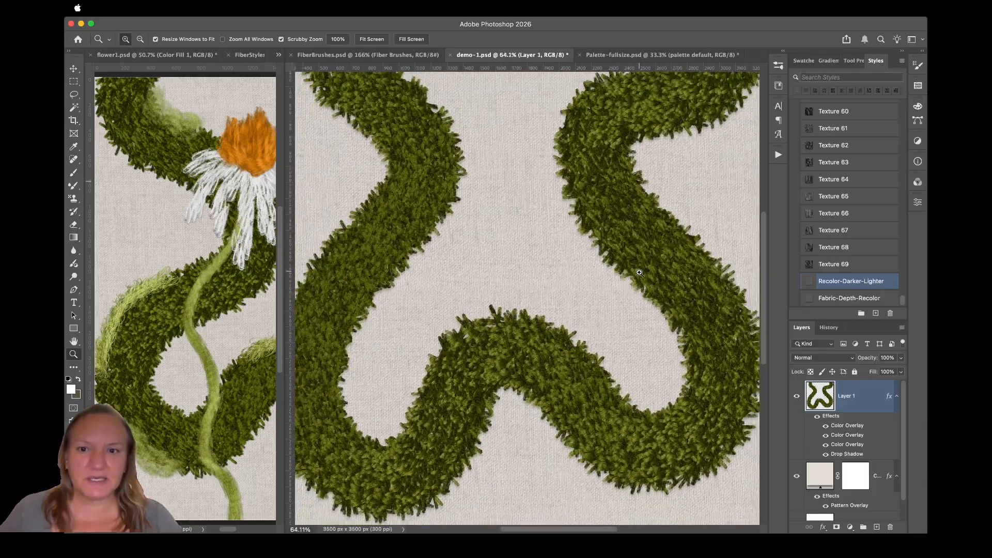
{"action": "left_click_drag", "start_coordinate": [630, 196], "coordinate": [656, 189]}
{"action": "left_click_drag", "start_coordinate": [574, 275], "coordinate": [549, 308]}
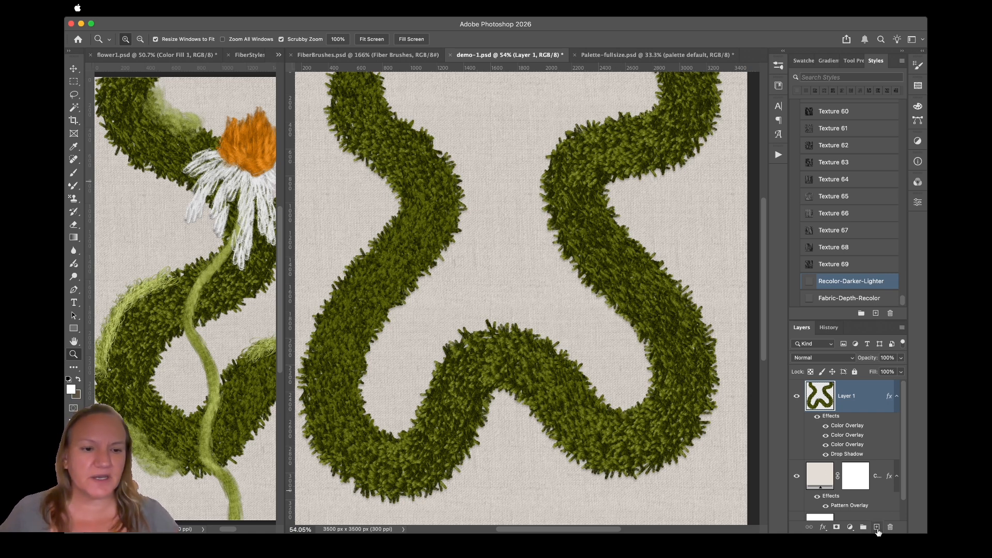
{"action": "left_click", "coordinate": [877, 528]}
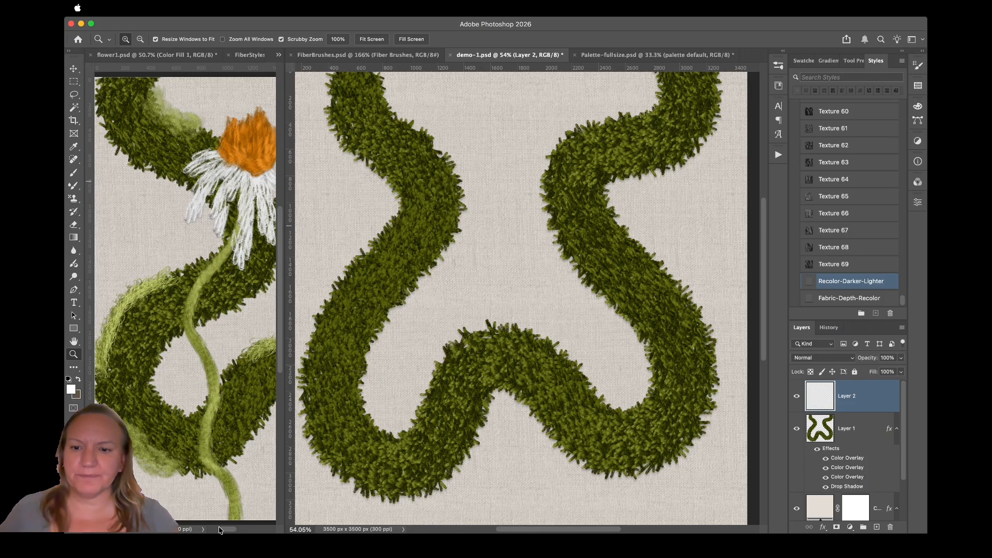
Bring the whole reference flower into view in flower1.psd, try the 5 hard preset with a stroke in demo-1.psd, and undo it
{"action": "left_click_drag", "start_coordinate": [226, 531], "coordinate": [233, 536]}
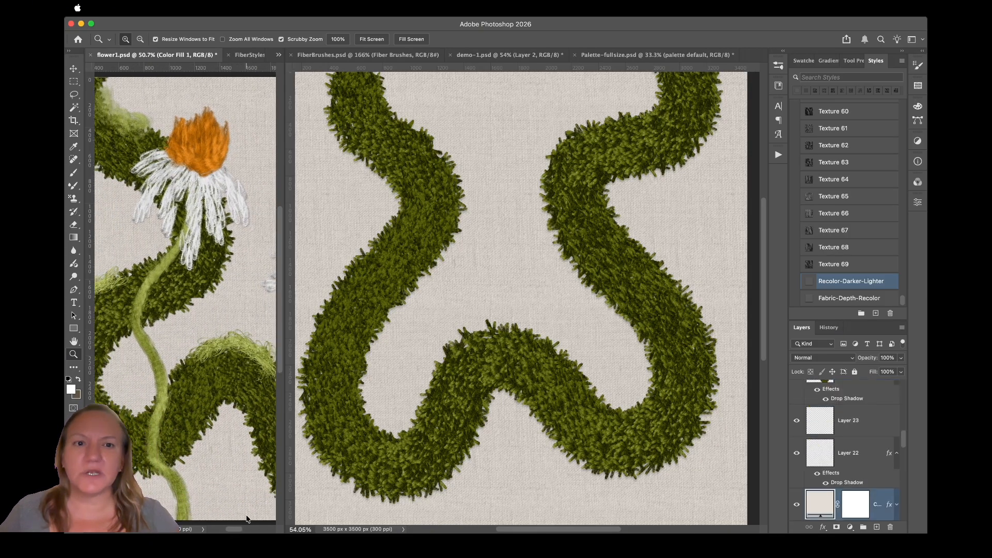
{"action": "left_click", "coordinate": [778, 69]}
{"action": "left_click", "coordinate": [692, 289]}
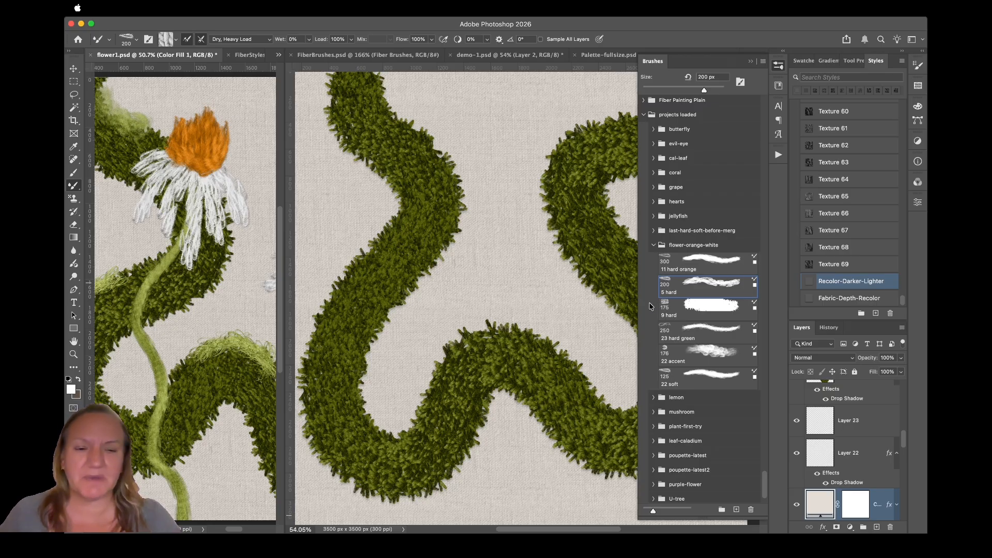
{"action": "left_click", "coordinate": [778, 70]}
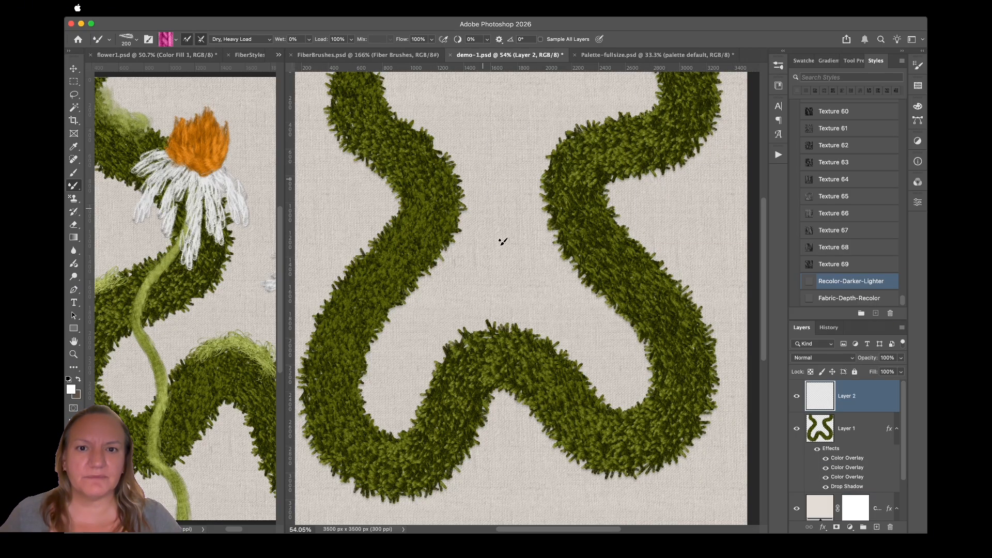
{"action": "left_click_drag", "start_coordinate": [503, 241], "coordinate": [483, 132]}
{"action": "key", "text": "super+z"}
Look over the yarn colours in Palette-fullsize.psd and the numbered brush samples in FiberBrushes.psd
{"action": "left_click", "coordinate": [586, 55]}
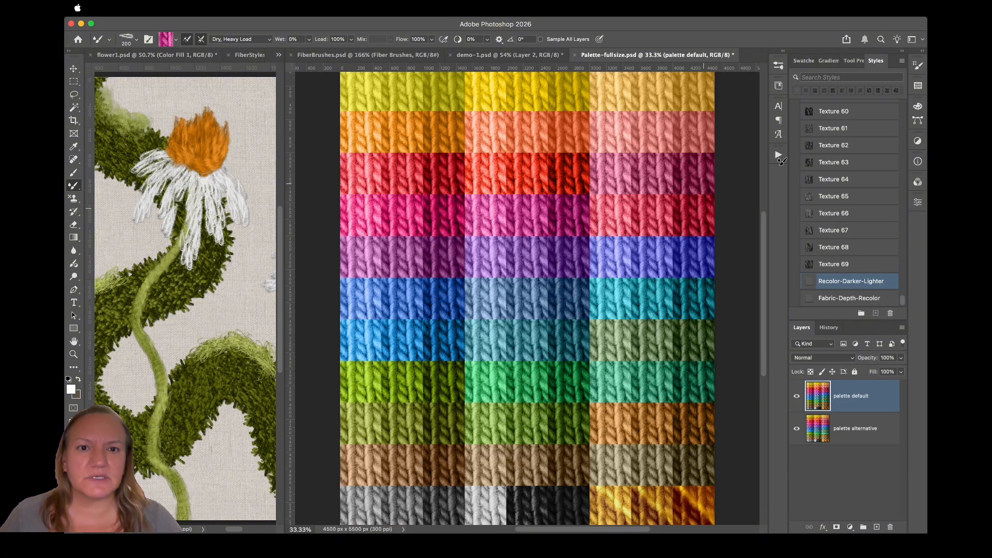
{"action": "left_click", "coordinate": [416, 55]}
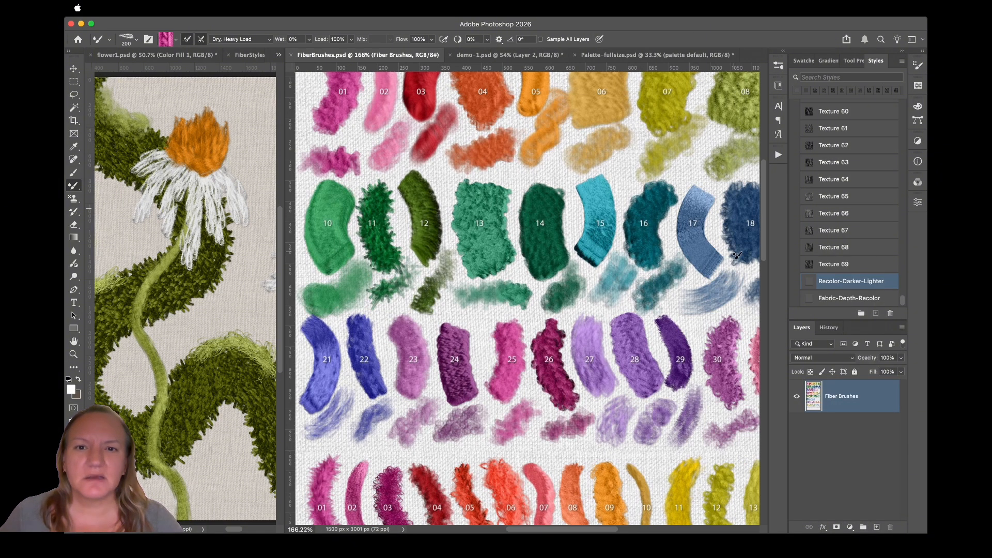
{"action": "left_click_drag", "start_coordinate": [763, 250], "coordinate": [739, 337]}
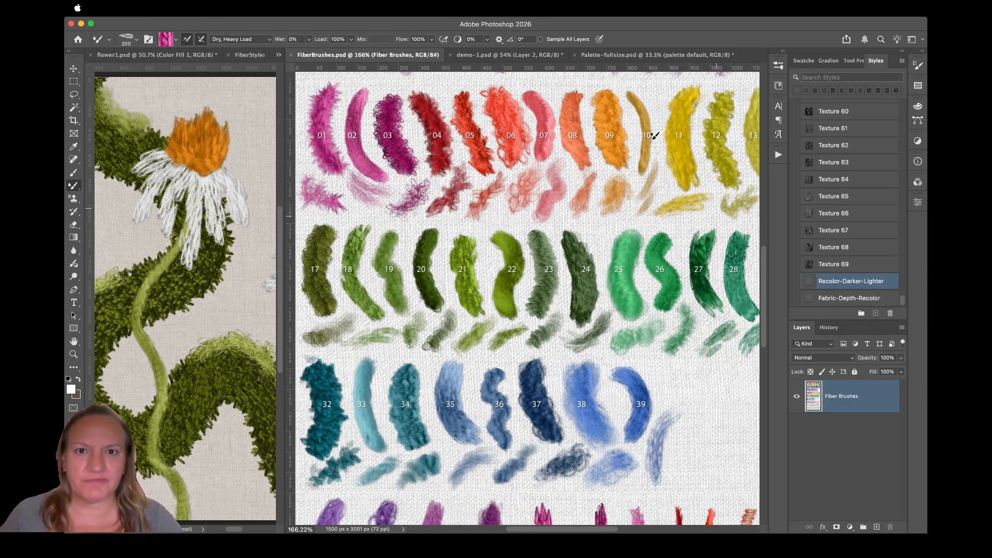
Load the 11 hard orange preset from flower-orange-white, try a short vertical stroke on Layer 2 of demo-1.psd, and undo it
{"action": "left_click", "coordinate": [514, 55]}
{"action": "left_click", "coordinate": [778, 63]}
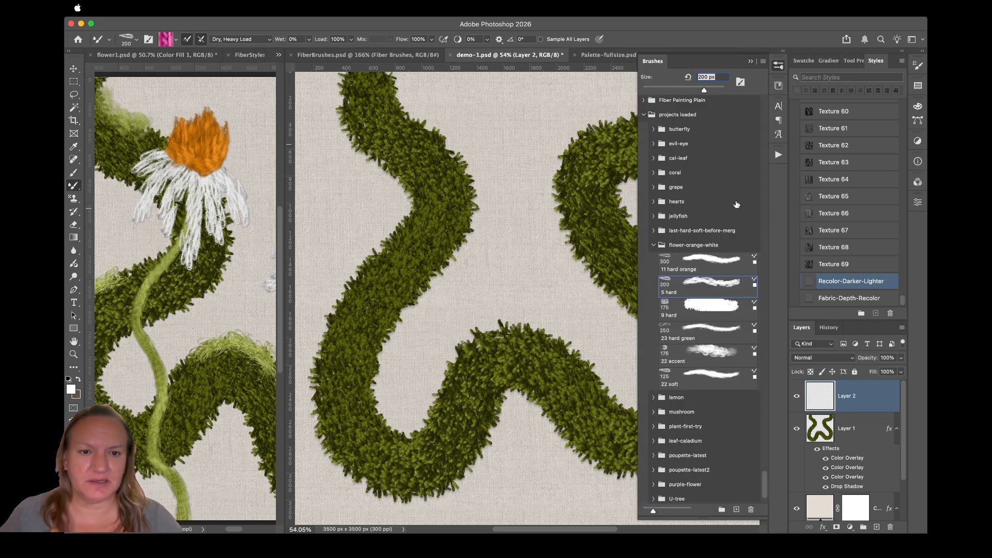
{"action": "left_click", "coordinate": [697, 267]}
{"action": "left_click", "coordinate": [669, 293]}
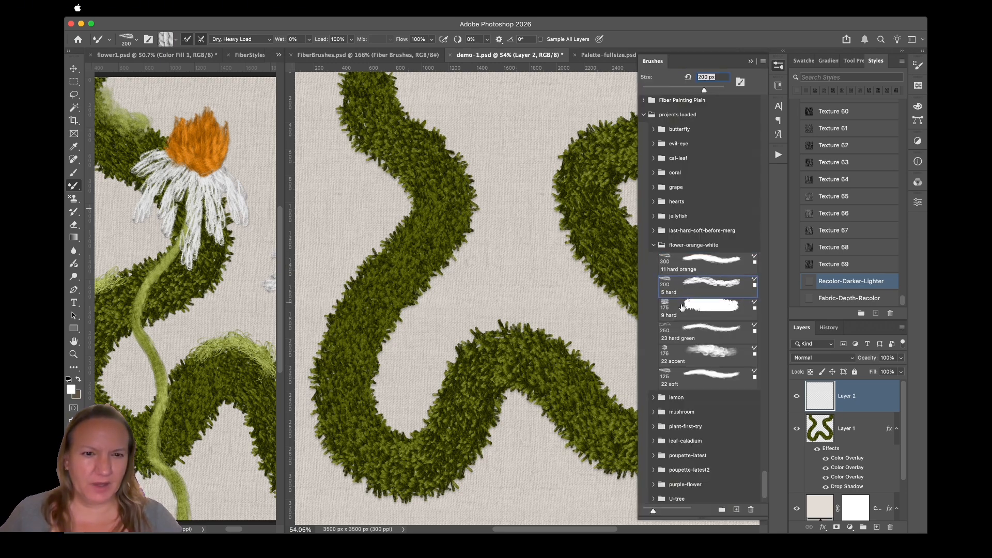
{"action": "key", "text": "comma"}
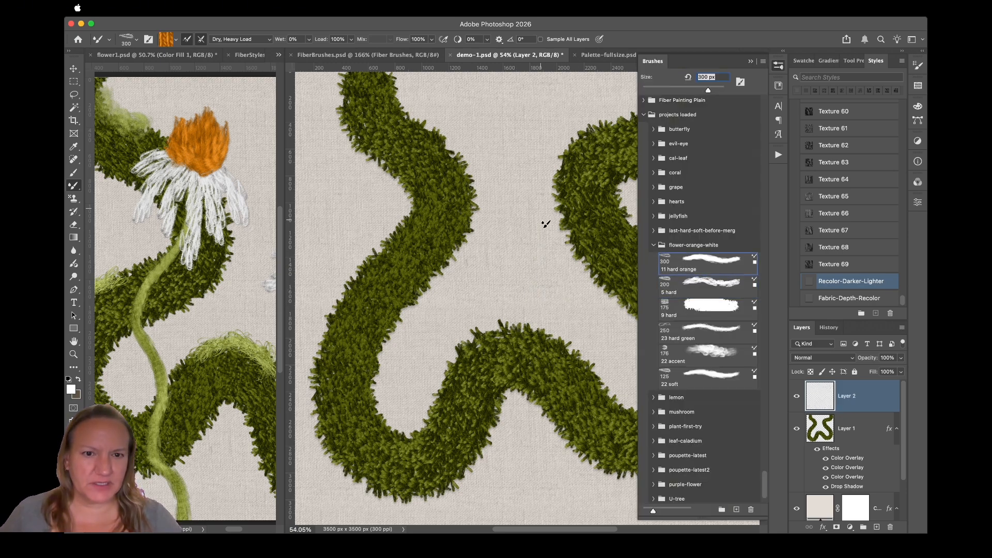
{"action": "left_click_drag", "start_coordinate": [546, 224], "coordinate": [542, 299]}
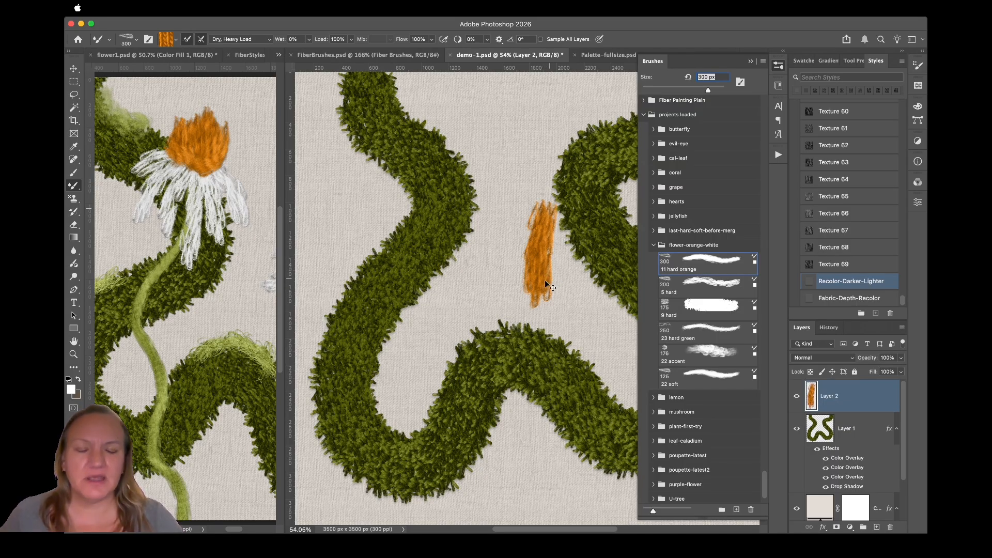
{"action": "key", "text": "super+z"}
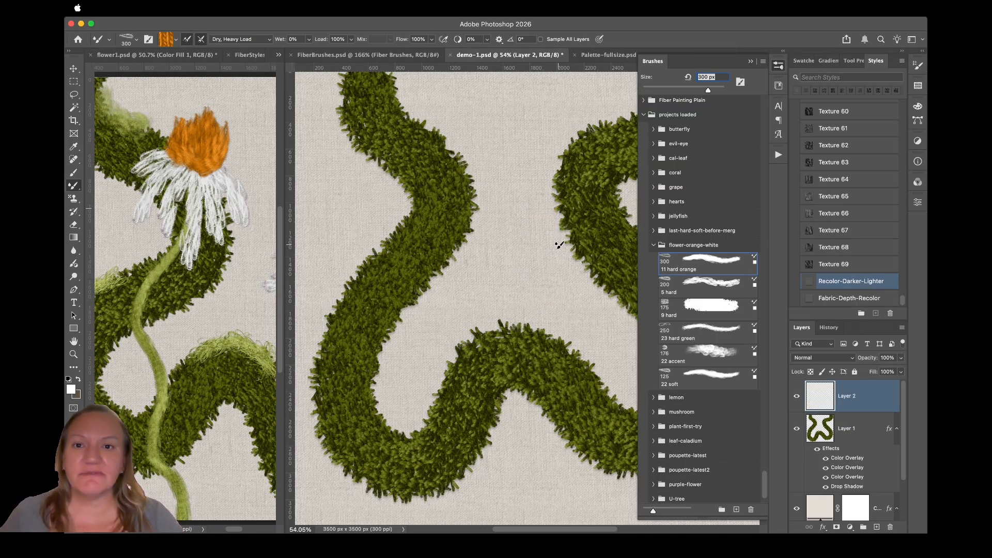
Paint a winding orange trial stroke between the green bands, inspect its fibers up close, and undo it
{"action": "left_click", "coordinate": [779, 65]}
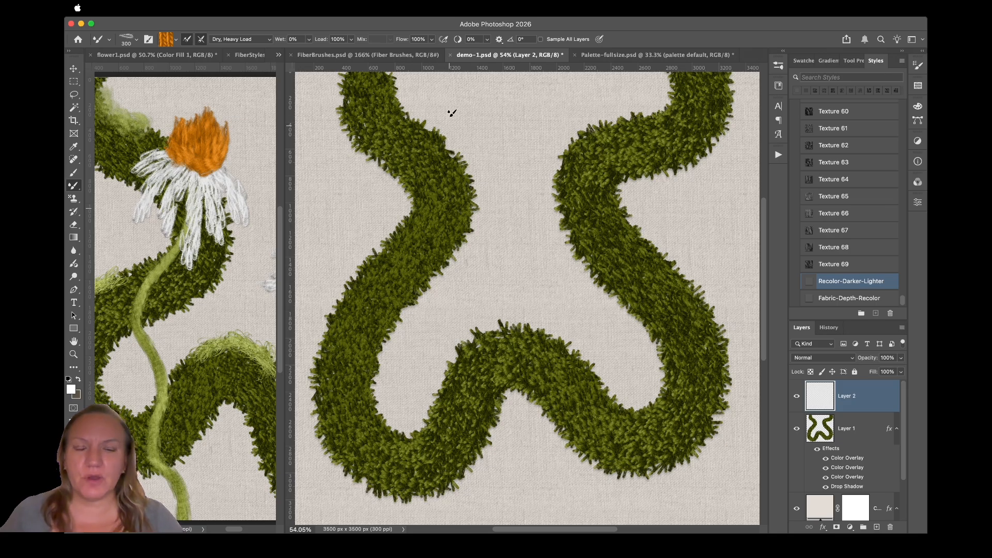
{"action": "mouse_move", "coordinate": [452, 90]}
{"action": "left_mouse_down"}
{"action": "mouse_move", "coordinate": [478, 137]}
{"action": "mouse_move", "coordinate": [532, 179]}
{"action": "mouse_move", "coordinate": [504, 237]}
{"action": "mouse_move", "coordinate": [509, 305]}
{"action": "mouse_move", "coordinate": [540, 314]}
{"action": "left_mouse_up"}
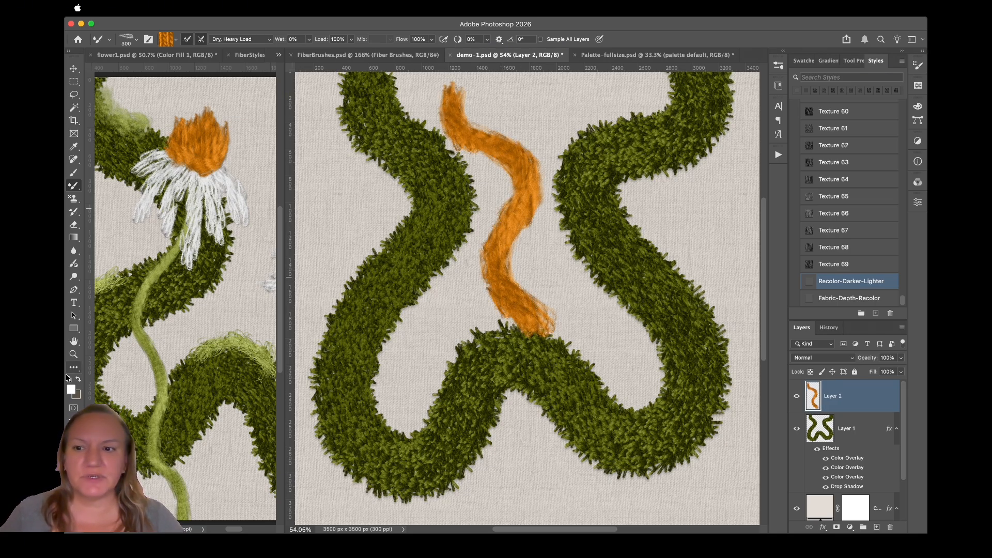
{"action": "left_click", "coordinate": [73, 354]}
{"action": "left_click_drag", "start_coordinate": [522, 228], "coordinate": [564, 228]}
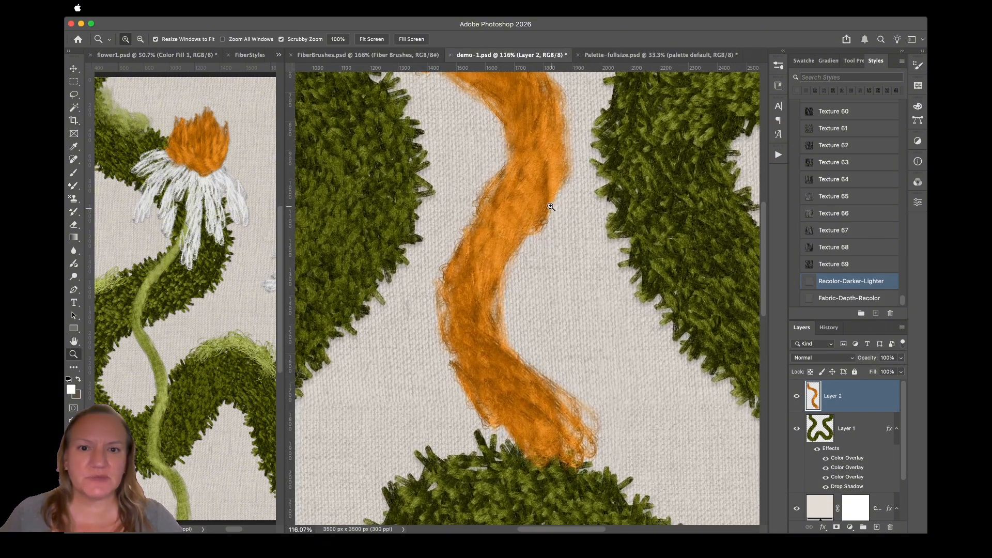
{"action": "key", "text": "super+z"}
Try another winding orange stroke and some shorter ones at close zoom, undoing each
{"action": "left_click", "coordinate": [74, 186]}
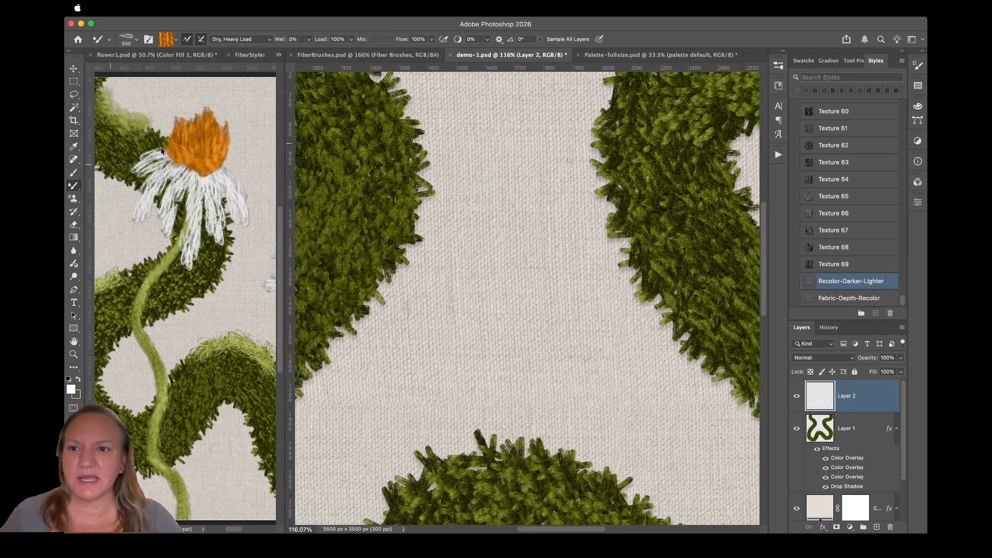
{"action": "mouse_move", "coordinate": [429, 92]}
{"action": "left_mouse_down"}
{"action": "mouse_move", "coordinate": [512, 181]}
{"action": "mouse_move", "coordinate": [544, 301]}
{"action": "mouse_move", "coordinate": [434, 494]}
{"action": "left_mouse_up"}
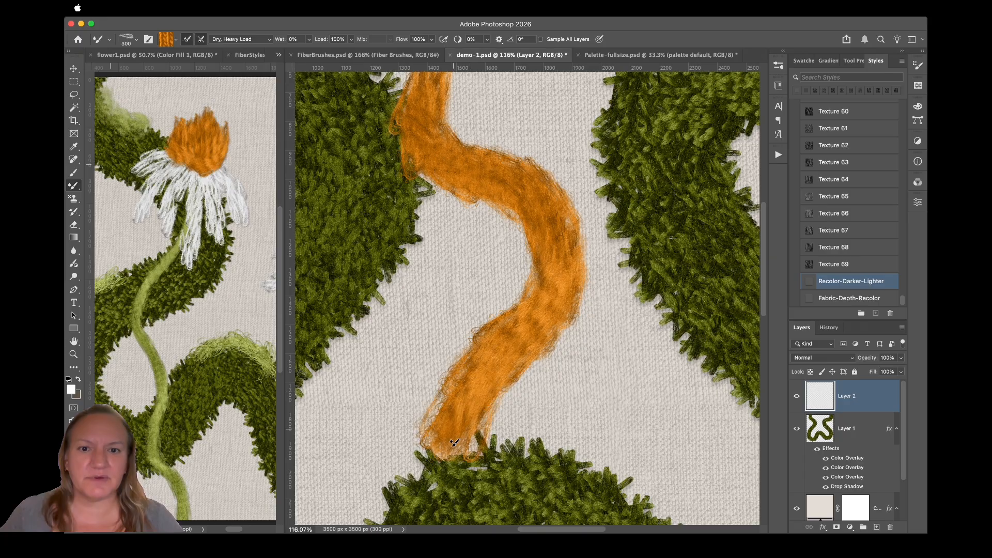
{"action": "key", "text": "super+z"}
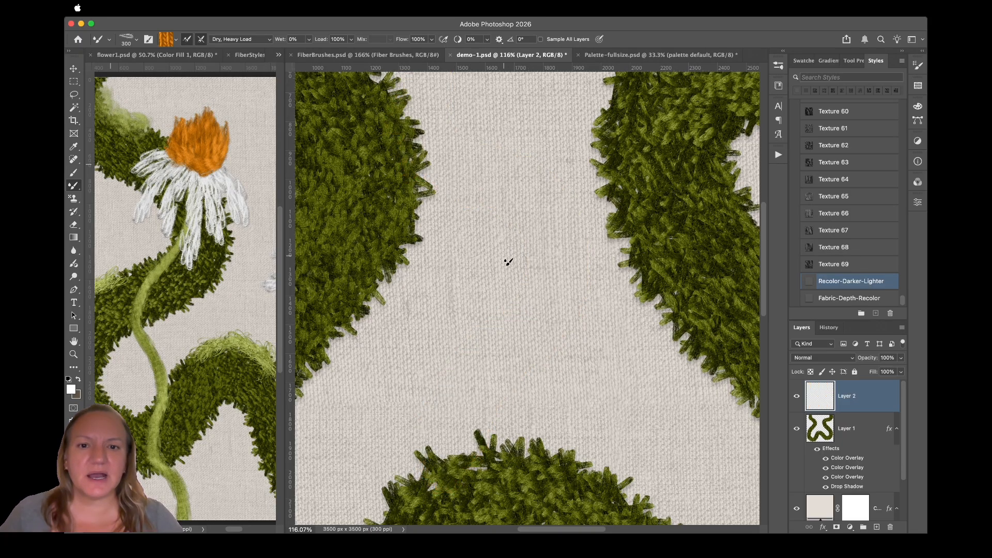
{"action": "mouse_move", "coordinate": [505, 227]}
{"action": "left_mouse_down"}
{"action": "mouse_move", "coordinate": [512, 279]}
{"action": "mouse_move", "coordinate": [543, 290]}
{"action": "left_mouse_up"}
{"action": "key", "text": "super+z"}
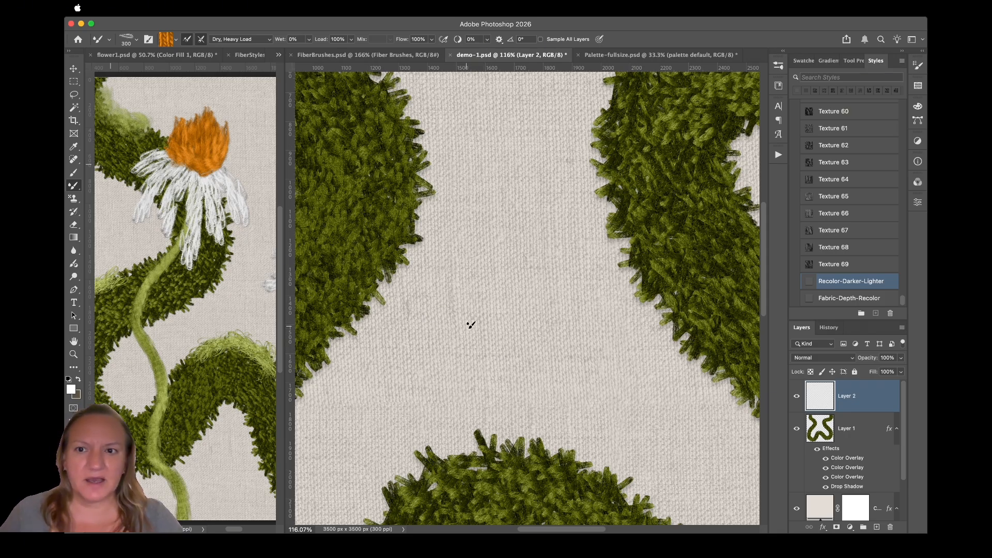
{"action": "left_click_drag", "start_coordinate": [476, 331], "coordinate": [472, 300]}
{"action": "key", "text": "super+z"}
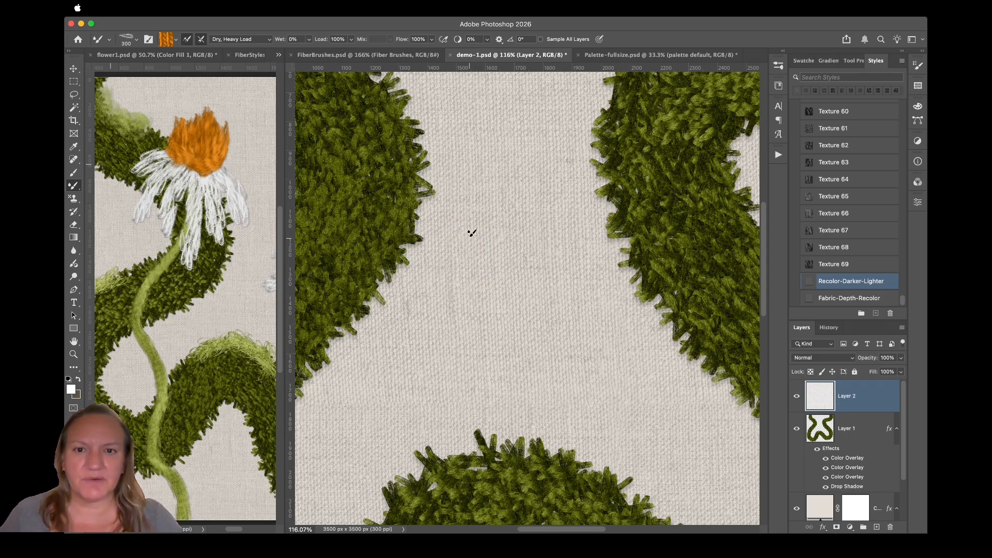
Try building a tufted orange flower centre from short downward strokes between the green bands, and undo all its strokes
{"action": "left_click_drag", "start_coordinate": [472, 233], "coordinate": [501, 314]}
{"action": "left_click_drag", "start_coordinate": [497, 256], "coordinate": [504, 321]}
{"action": "mouse_move", "coordinate": [526, 264]}
{"action": "left_mouse_down"}
{"action": "mouse_move", "coordinate": [525, 299]}
{"action": "mouse_move", "coordinate": [480, 317]}
{"action": "left_mouse_up"}
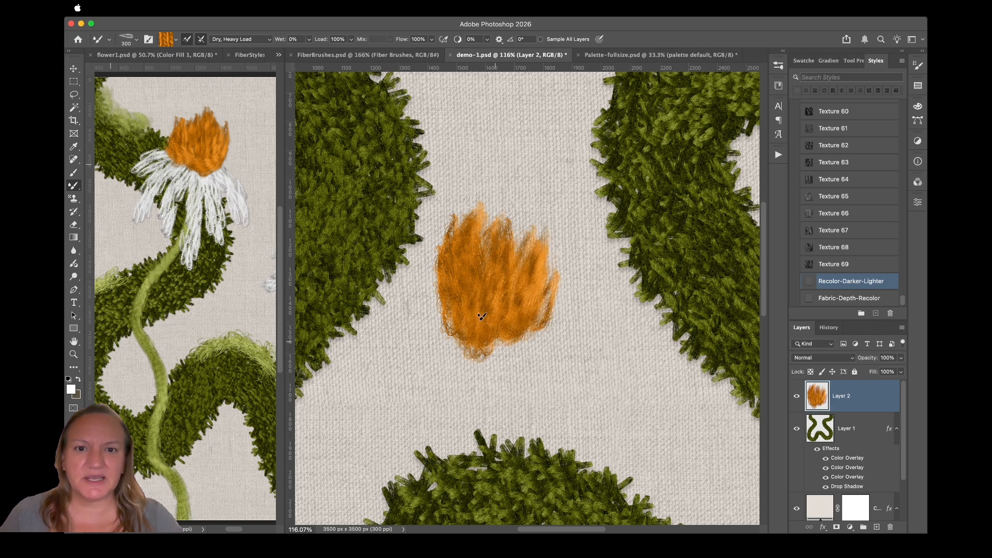
{"action": "left_click_drag", "start_coordinate": [438, 281], "coordinate": [478, 344]}
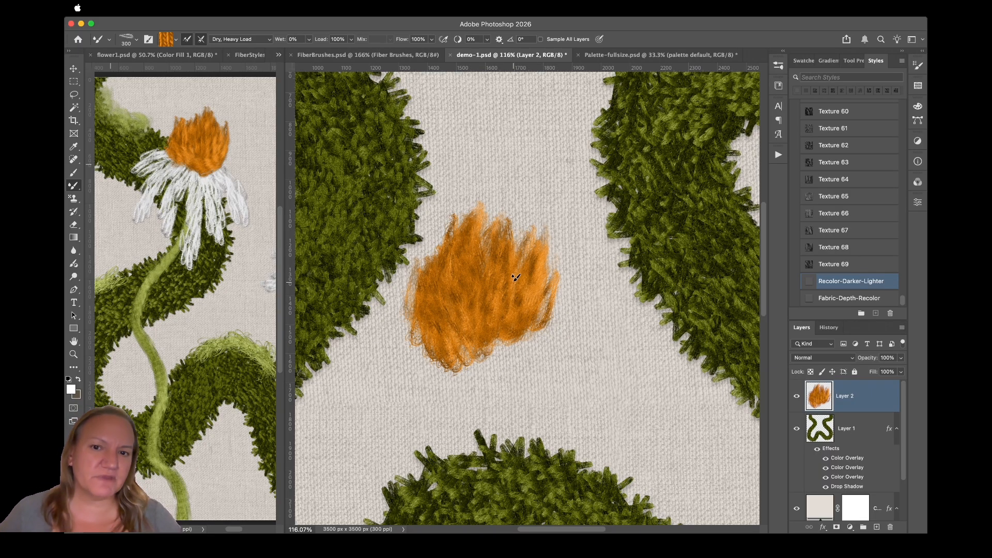
{"action": "key", "text": "super+z"}
{"action": "key", "text": "super+z"}
{"action": "key", "text": "super+z"}
{"action": "key", "text": "super+z"}
Paint a practice orange flower centre from overlapping strokes that fan out at the upper edge and converge at the base
{"action": "left_click_drag", "start_coordinate": [519, 246], "coordinate": [528, 314]}
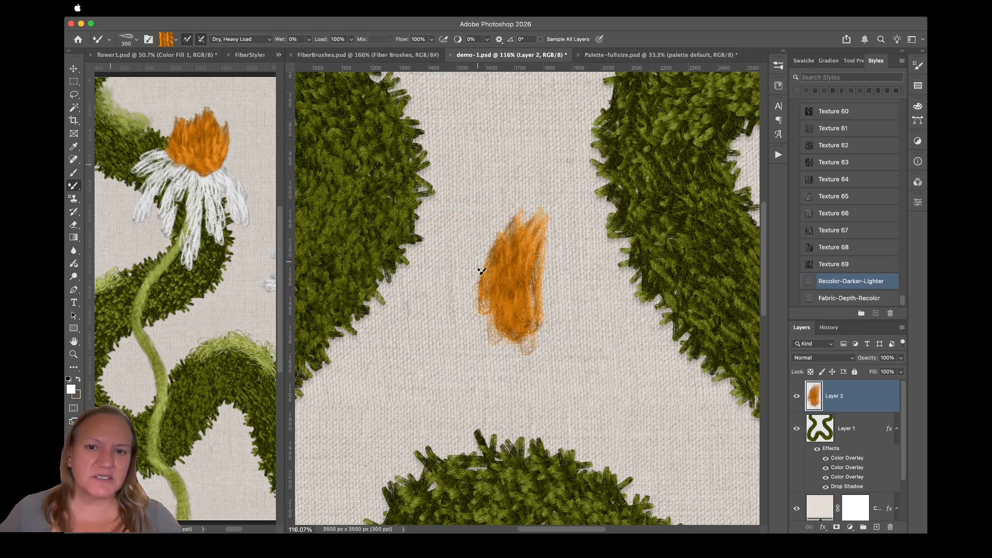
{"action": "left_click_drag", "start_coordinate": [468, 240], "coordinate": [499, 347]}
{"action": "left_click_drag", "start_coordinate": [564, 263], "coordinate": [522, 334]}
{"action": "left_click_drag", "start_coordinate": [450, 295], "coordinate": [501, 350]}
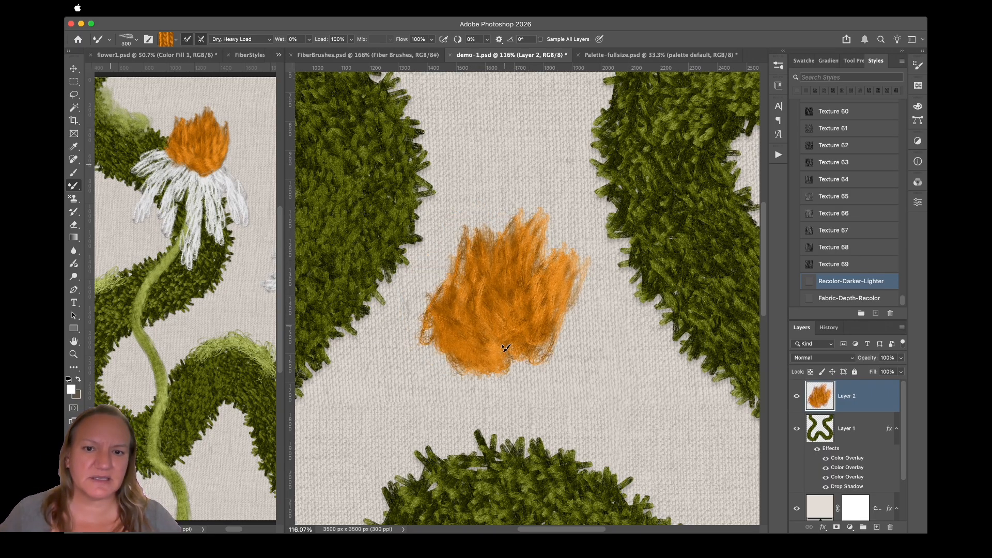
{"action": "left_click_drag", "start_coordinate": [507, 258], "coordinate": [516, 347]}
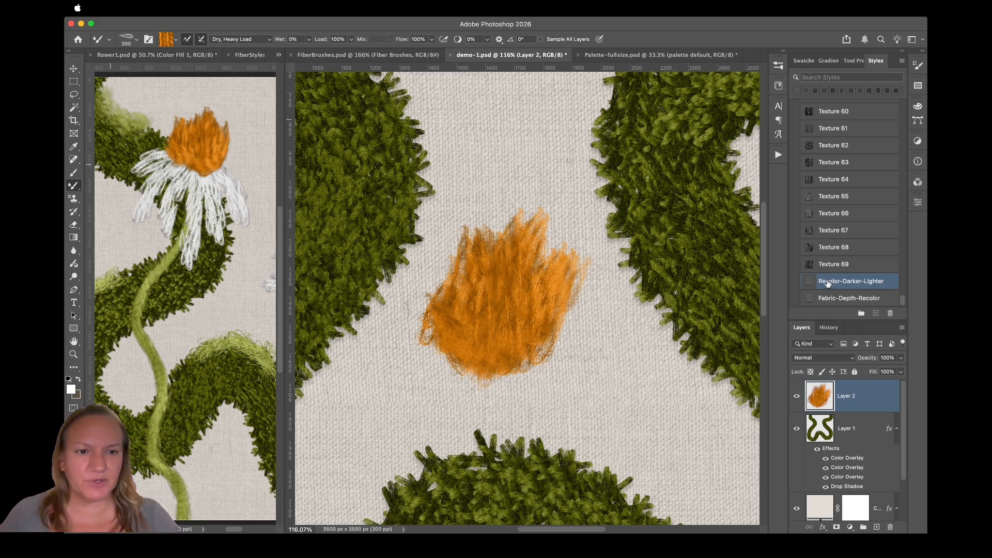
Apply the Recolor-Darker-Lighter style to Layer 2 and clear the practice flower centre from that layer
{"action": "left_click", "coordinate": [845, 283]}
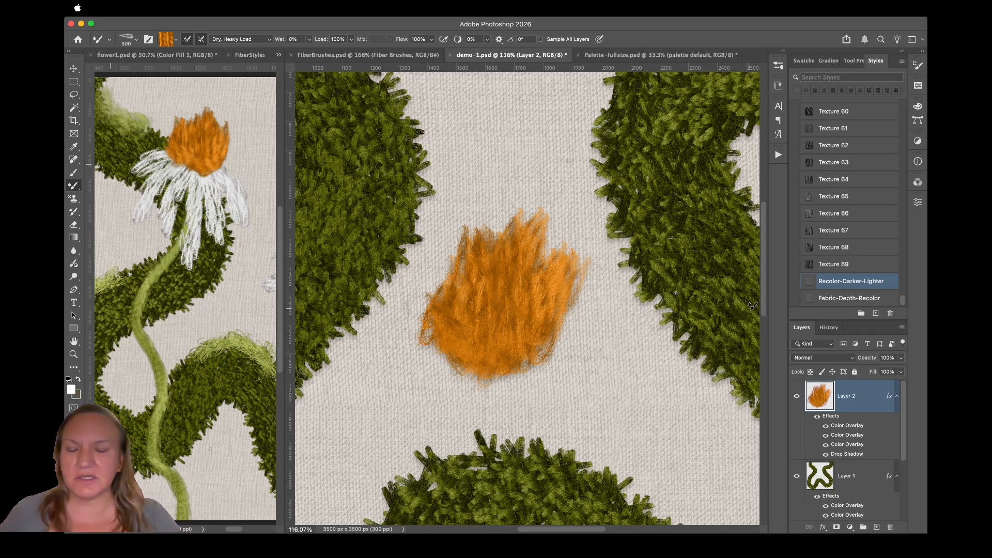
{"action": "key", "text": "super+0"}
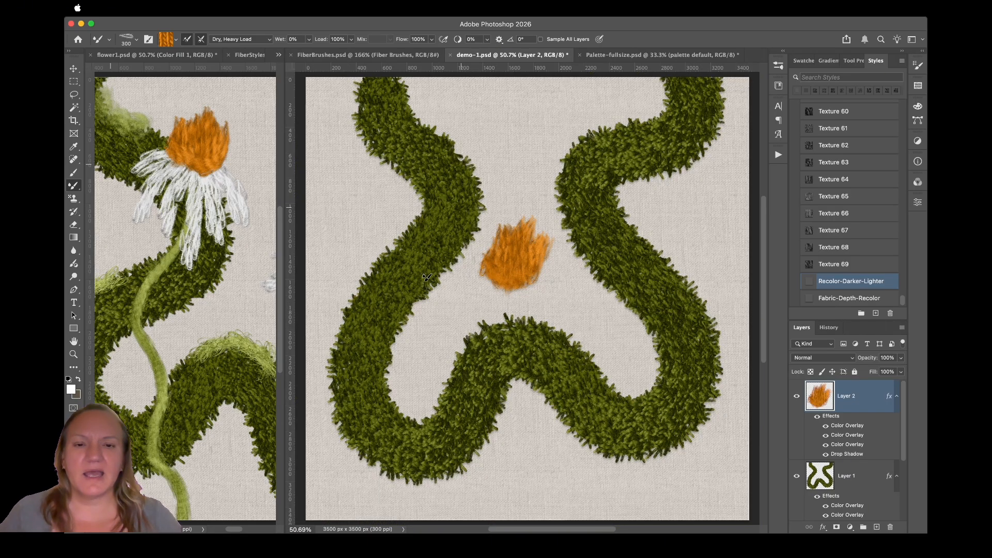
{"action": "key", "text": "super+a"}
{"action": "key", "text": "BackSpace"}
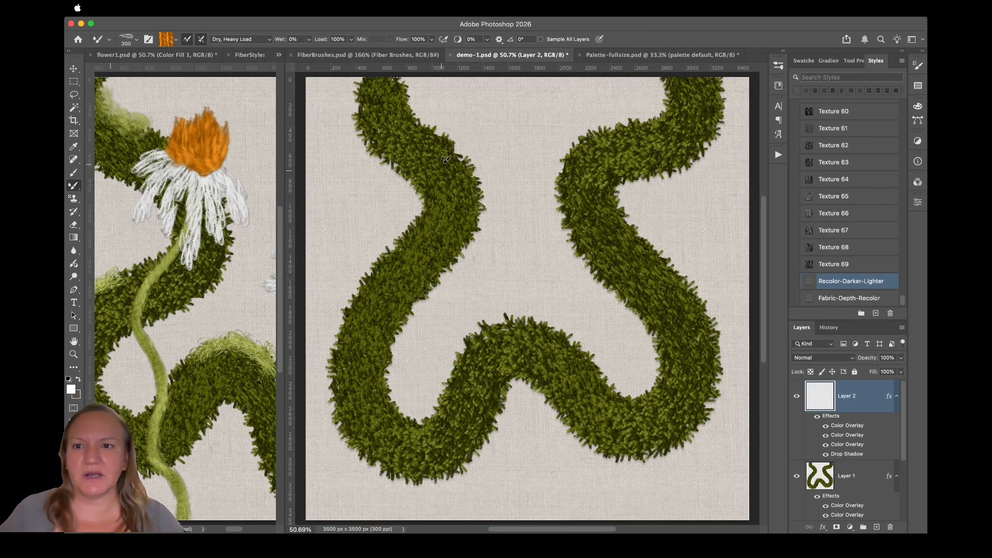
Paint one tufted orange flower centre over the vine's upper-left bend and a second along the inner edge of its right-hand side
{"action": "mouse_move", "coordinate": [445, 160]}
{"action": "left_mouse_down"}
{"action": "mouse_move", "coordinate": [446, 183]}
{"action": "mouse_move", "coordinate": [467, 157]}
{"action": "mouse_move", "coordinate": [467, 134]}
{"action": "mouse_move", "coordinate": [462, 177]}
{"action": "mouse_move", "coordinate": [480, 135]}
{"action": "mouse_move", "coordinate": [476, 166]}
{"action": "left_mouse_up"}
{"action": "key", "text": "super+z"}
{"action": "mouse_move", "coordinate": [438, 139]}
{"action": "left_mouse_down"}
{"action": "mouse_move", "coordinate": [451, 179]}
{"action": "mouse_move", "coordinate": [467, 170]}
{"action": "mouse_move", "coordinate": [458, 153]}
{"action": "mouse_move", "coordinate": [456, 177]}
{"action": "left_mouse_up"}
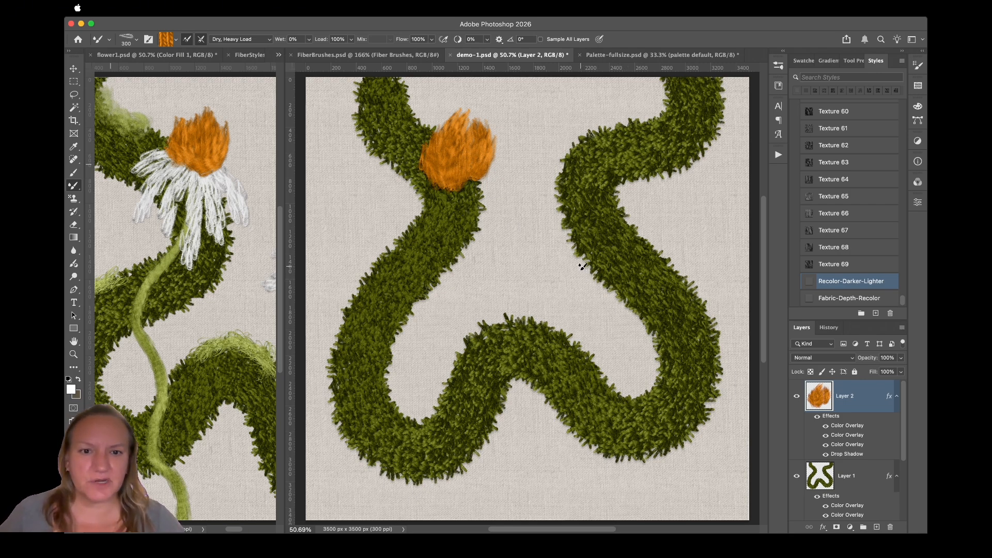
{"action": "left_click_drag", "start_coordinate": [582, 266], "coordinate": [606, 301]}
{"action": "mouse_move", "coordinate": [620, 266]}
{"action": "left_mouse_down"}
{"action": "mouse_move", "coordinate": [602, 304]}
{"action": "mouse_move", "coordinate": [611, 307]}
{"action": "mouse_move", "coordinate": [621, 284]}
{"action": "mouse_move", "coordinate": [581, 308]}
{"action": "mouse_move", "coordinate": [573, 284]}
{"action": "mouse_move", "coordinate": [615, 327]}
{"action": "left_mouse_up"}
{"action": "key", "text": "super+z"}
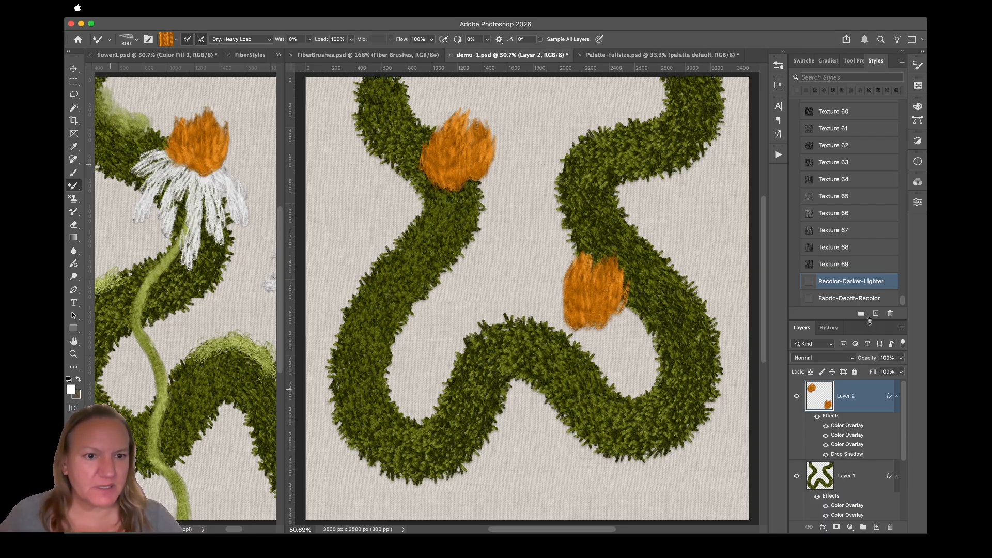
Add a new layer directly above the vine's Layer 1 and apply the Recolor-Darker-Lighter style to it
{"action": "left_click_drag", "start_coordinate": [870, 321], "coordinate": [875, 251]}
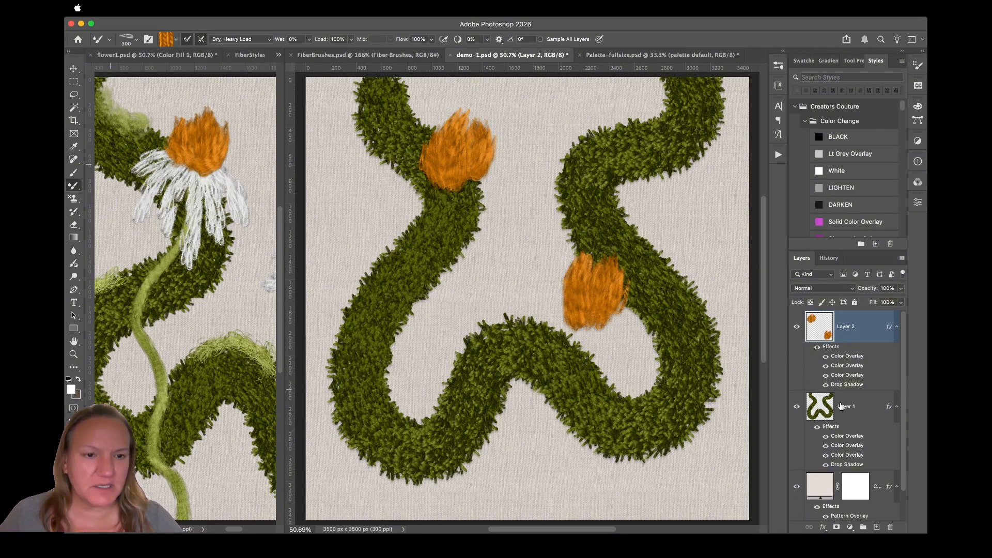
{"action": "left_click", "coordinate": [861, 416]}
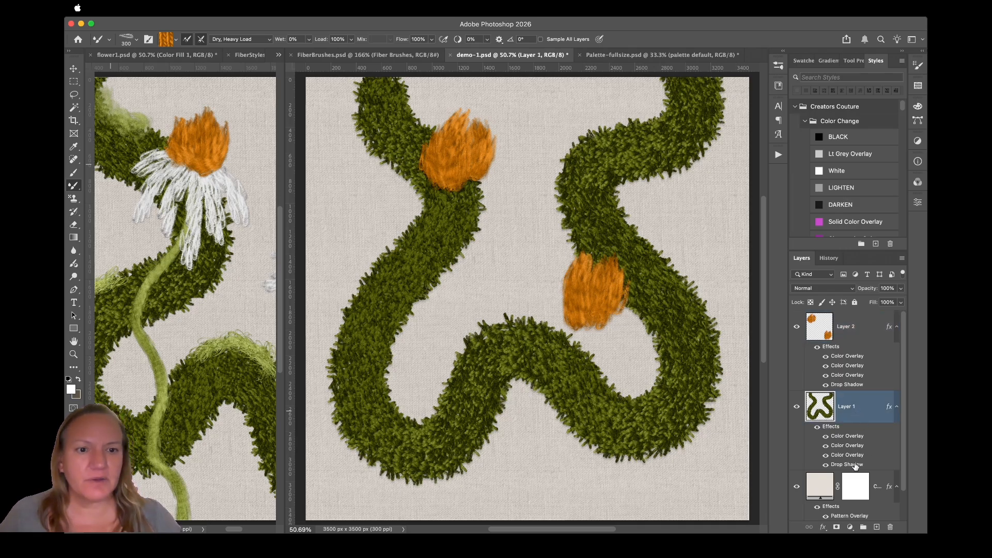
{"action": "left_click", "coordinate": [877, 526]}
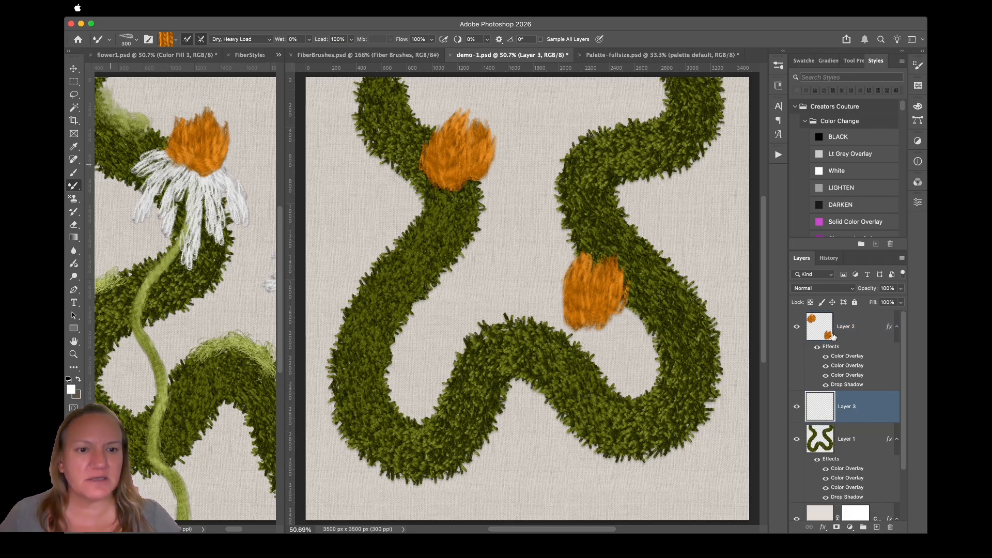
{"action": "scroll", "coordinate": [904, 119], "scroll_direction": "down", "scroll_amount": 15}
{"action": "left_click", "coordinate": [843, 212]}
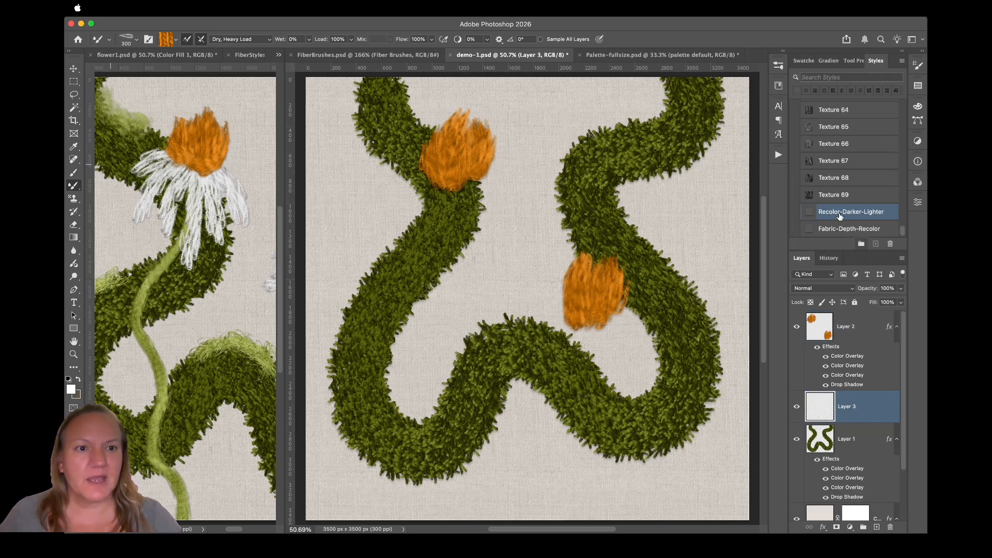
Choose the 5 hard brush from the flower-orange-white set, try white petal strokes around the vine and undo them
{"action": "left_click", "coordinate": [779, 65]}
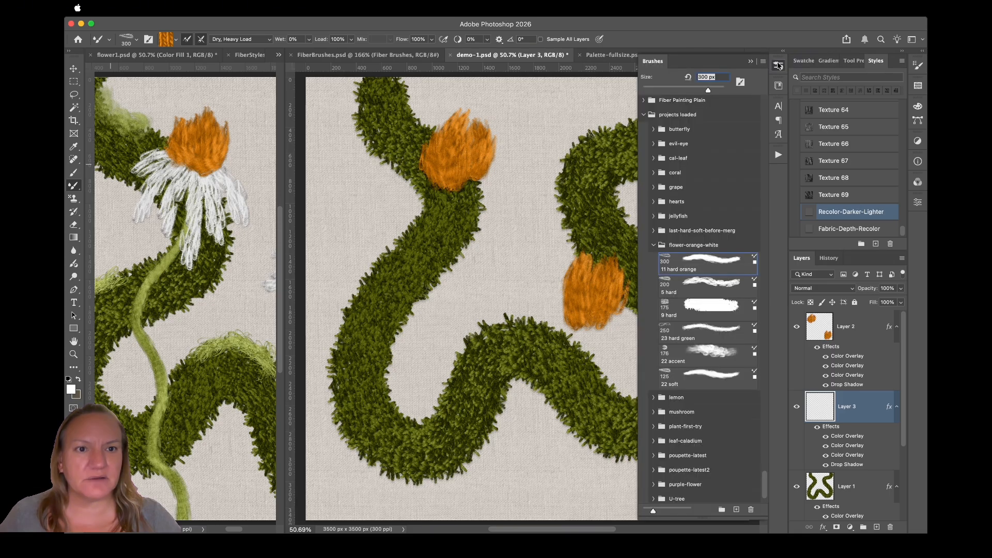
{"action": "left_click", "coordinate": [695, 288]}
{"action": "left_click_drag", "start_coordinate": [520, 220], "coordinate": [497, 310]}
{"action": "key", "text": "super+z"}
{"action": "mouse_move", "coordinate": [392, 277]}
{"action": "left_mouse_down"}
{"action": "mouse_move", "coordinate": [359, 376]}
{"action": "mouse_move", "coordinate": [372, 395]}
{"action": "left_mouse_up"}
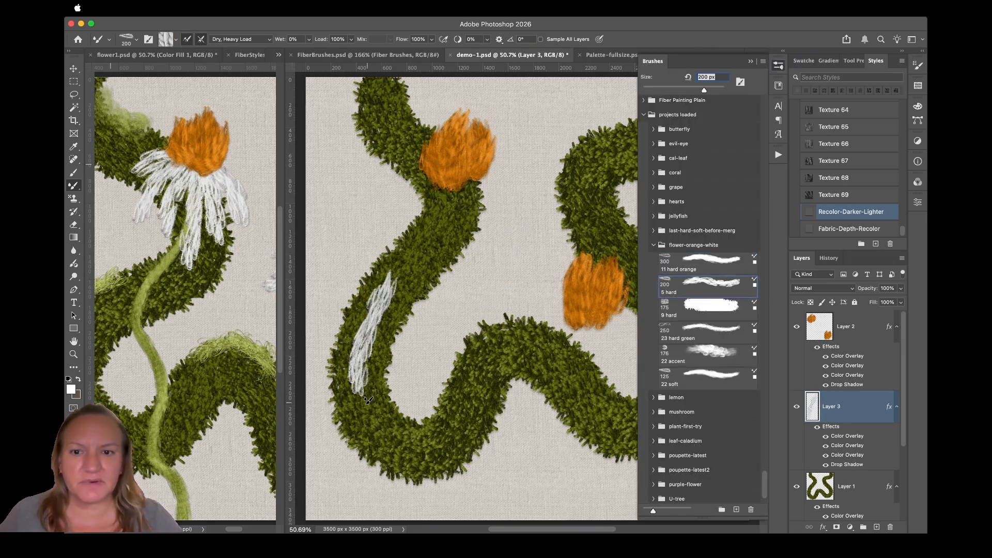
{"action": "key", "text": "super+z"}
Paint several separate practice white petals over the vine's left-hand curve, check the yarn palette document, and clear the petals from Layer 3
{"action": "key", "text": "super+1"}
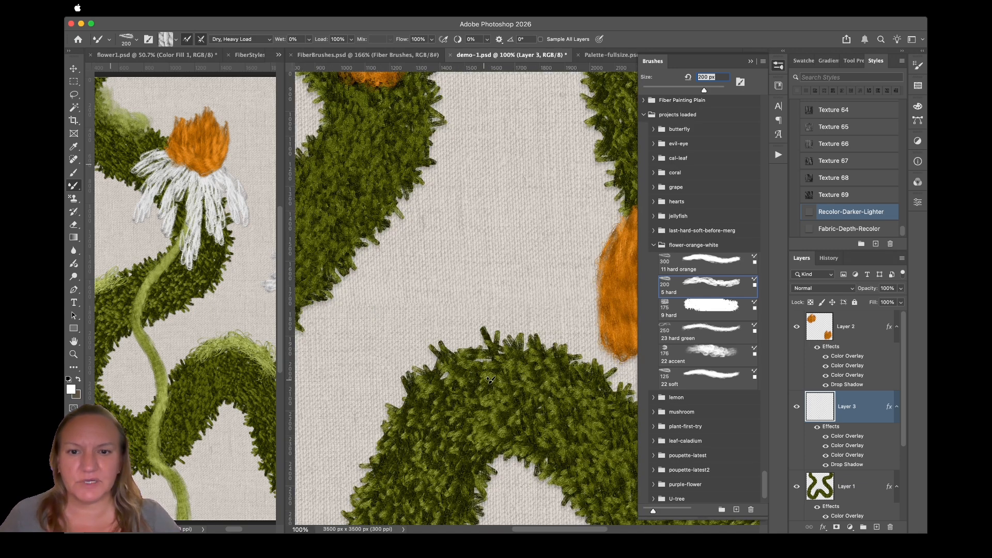
{"action": "scroll", "coordinate": [393, 256], "scroll_direction": "left", "scroll_amount": 6}
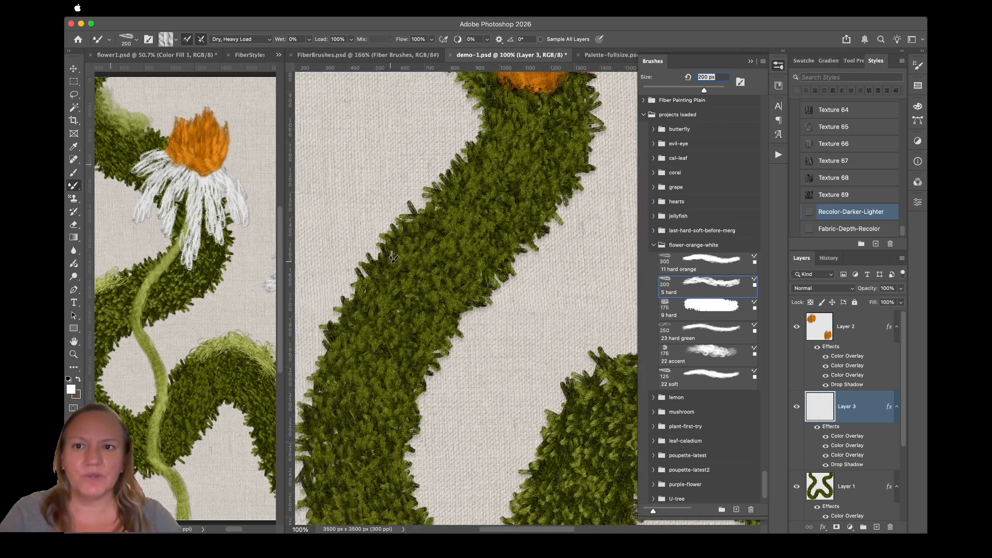
{"action": "left_click_drag", "start_coordinate": [452, 223], "coordinate": [408, 359]}
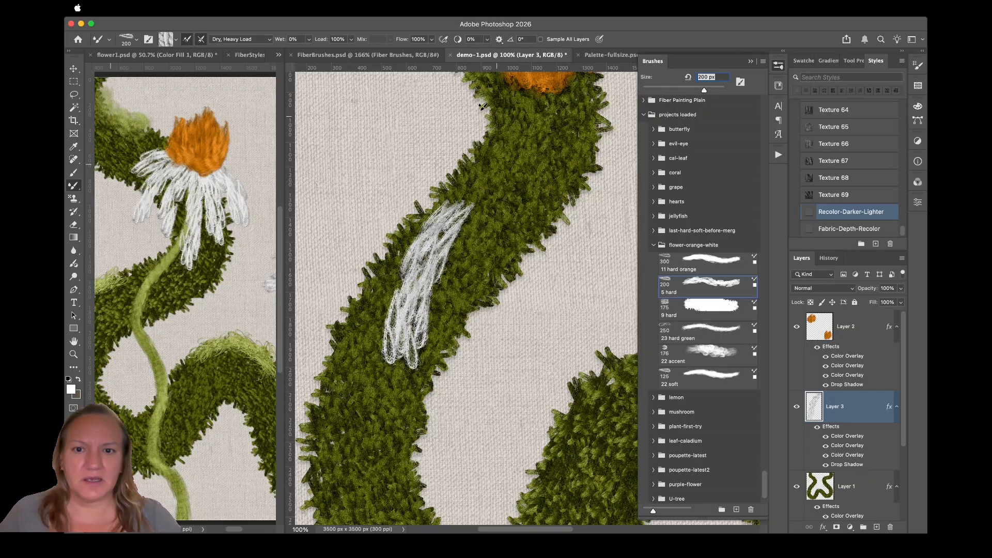
{"action": "key", "text": "ctrl+Tab"}
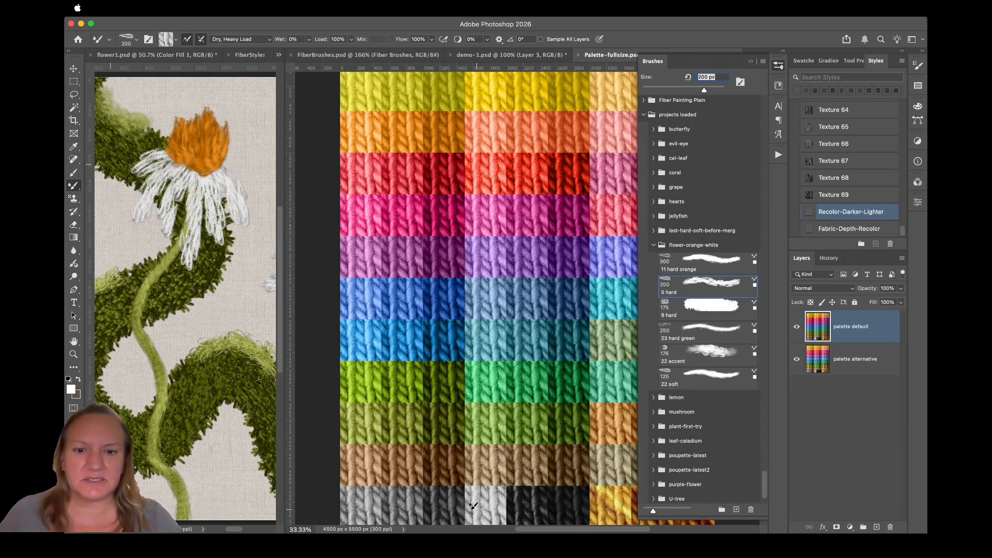
{"action": "left_click", "coordinate": [499, 41]}
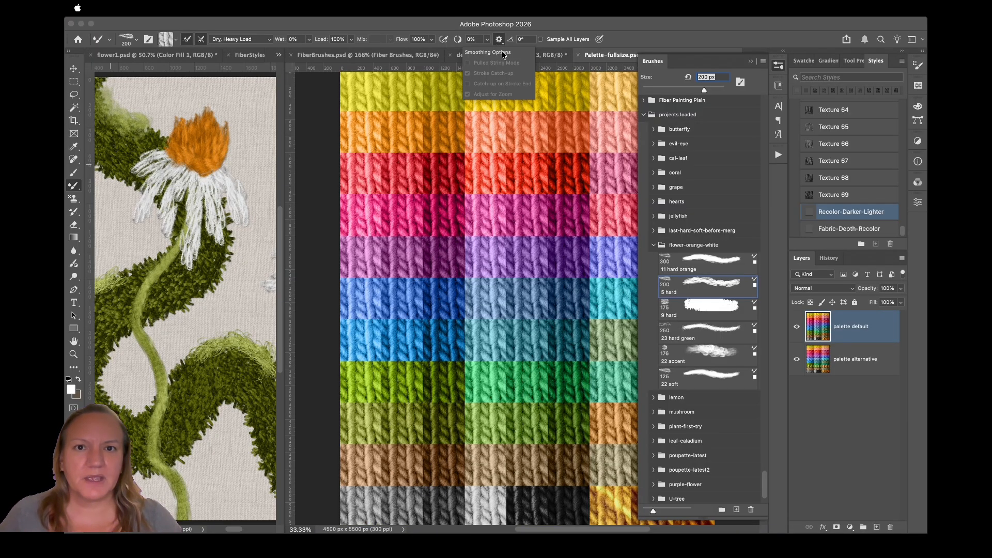
{"action": "left_click", "coordinate": [497, 41]}
{"action": "left_click", "coordinate": [484, 55]}
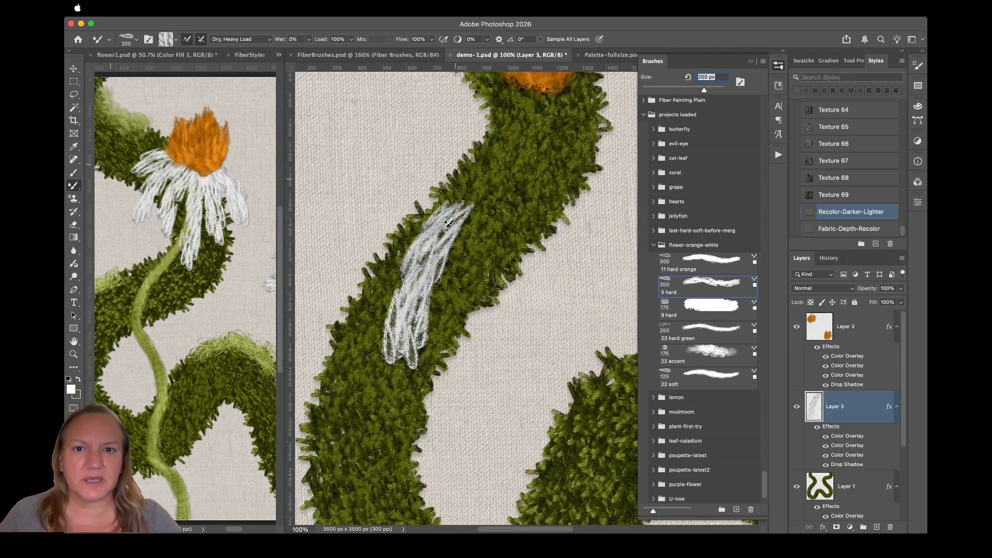
{"action": "left_click_drag", "start_coordinate": [511, 194], "coordinate": [474, 287]}
{"action": "left_click_drag", "start_coordinate": [371, 343], "coordinate": [362, 393]}
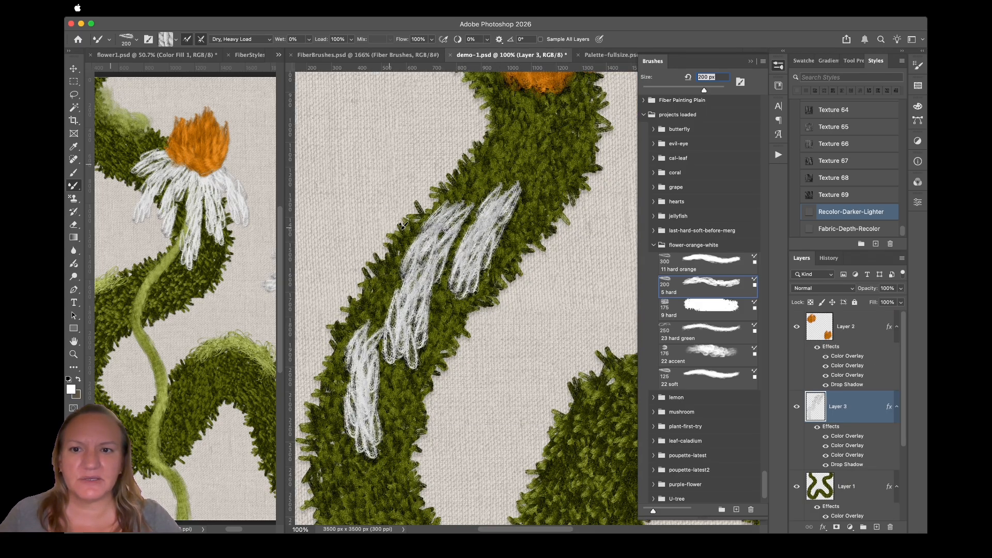
{"action": "mouse_move", "coordinate": [403, 226]}
{"action": "left_mouse_down"}
{"action": "mouse_move", "coordinate": [373, 259]}
{"action": "mouse_move", "coordinate": [403, 243]}
{"action": "mouse_move", "coordinate": [385, 291]}
{"action": "left_mouse_up"}
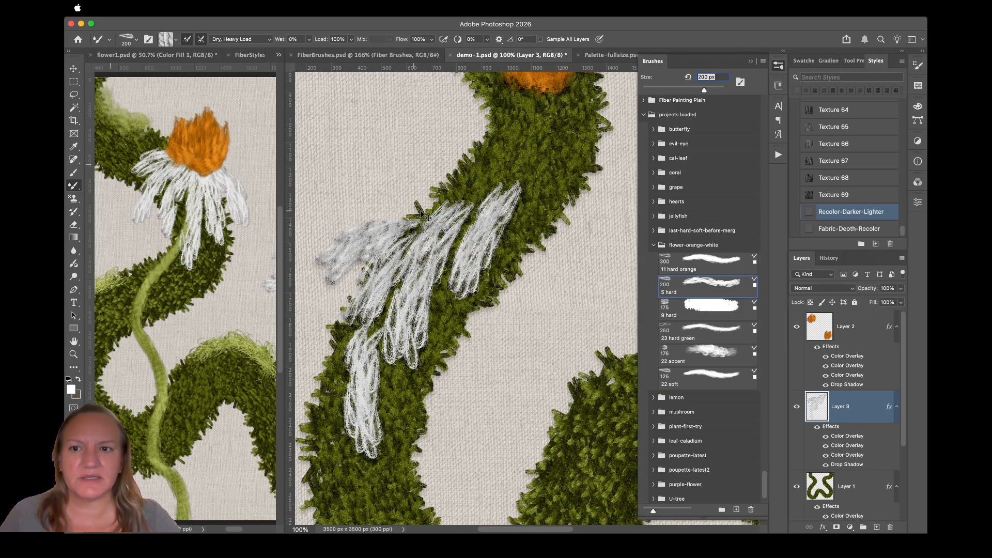
{"action": "key", "text": "super+a"}
{"action": "key", "text": "BackSpace"}
Paint a practice fan of white petals spreading downward from one point on the vine, and clear it from Layer 3
{"action": "mouse_move", "coordinate": [434, 210]}
{"action": "left_mouse_down"}
{"action": "mouse_move", "coordinate": [372, 271]}
{"action": "mouse_move", "coordinate": [462, 308]}
{"action": "left_mouse_up"}
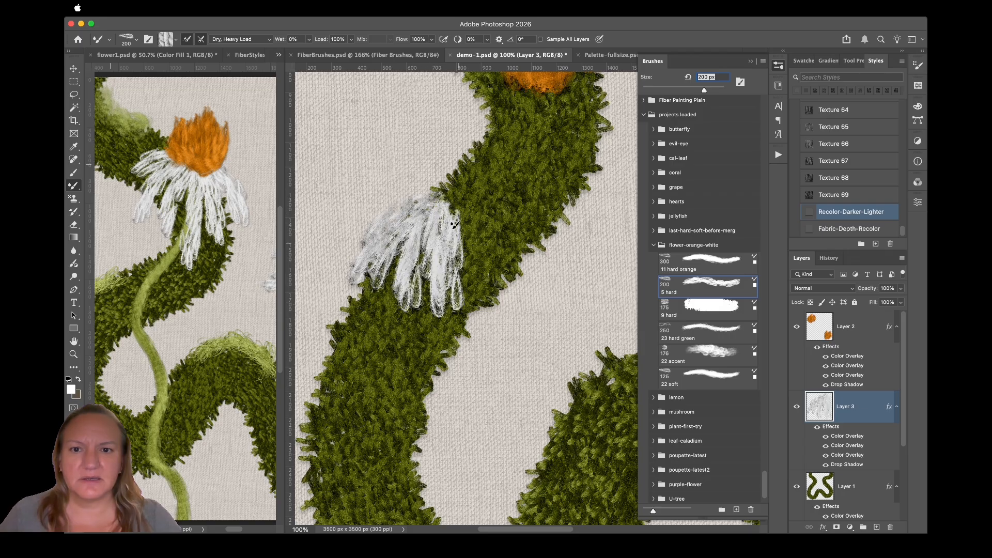
{"action": "left_click_drag", "start_coordinate": [454, 225], "coordinate": [504, 308]}
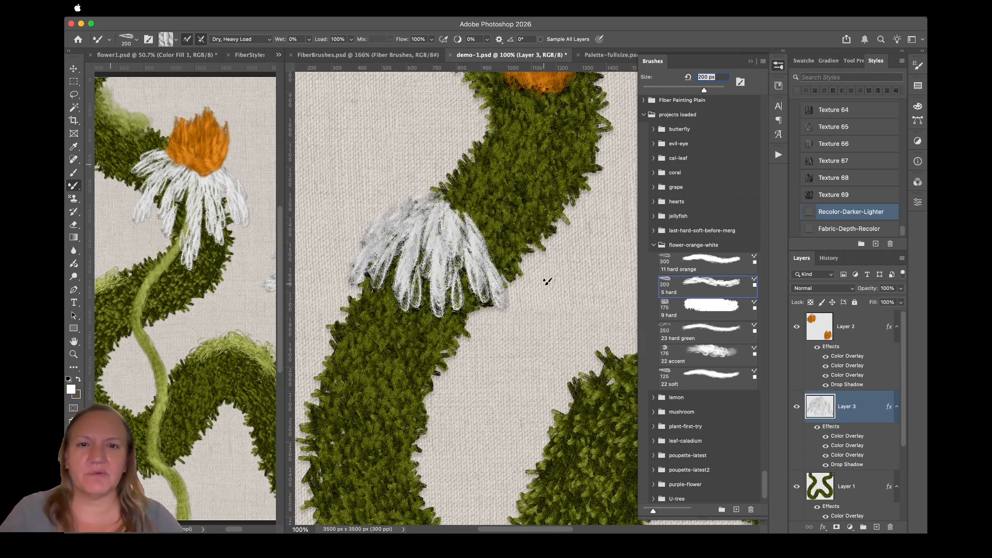
{"action": "scroll", "coordinate": [546, 277], "scroll_direction": "down", "scroll_amount": 6}
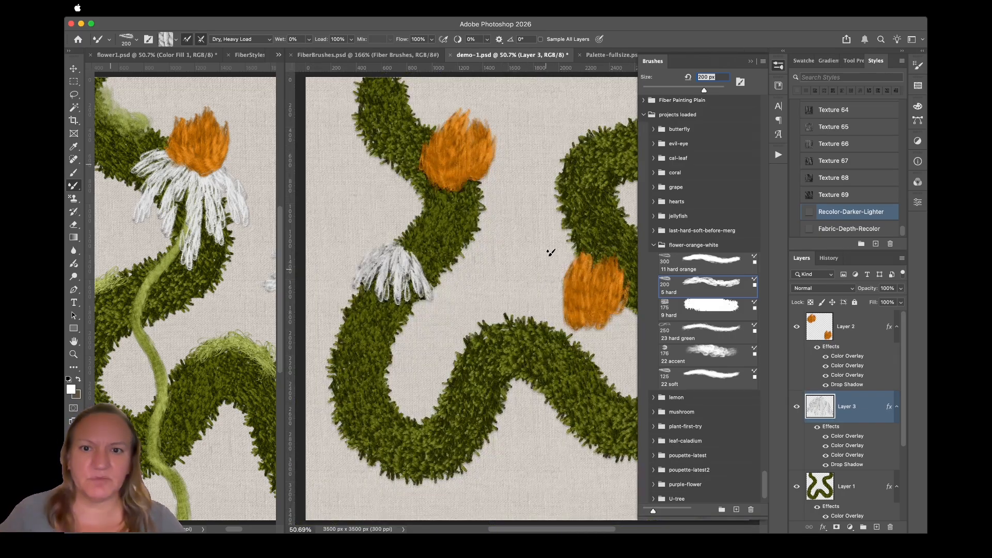
{"action": "key", "text": "BackSpace"}
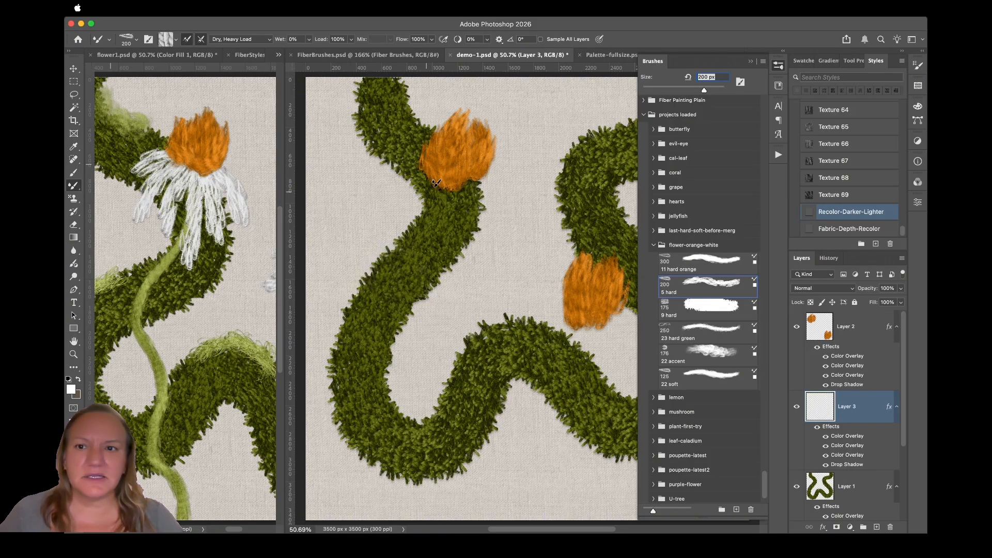
Paint drooping white petals fanning out from beneath the upper-left orange flower centre on Layer 3, redoing unsatisfactory strokes
{"action": "mouse_move", "coordinate": [425, 170]}
{"action": "left_mouse_down"}
{"action": "mouse_move", "coordinate": [402, 196]}
{"action": "mouse_move", "coordinate": [413, 226]}
{"action": "left_mouse_up"}
{"action": "left_click_drag", "start_coordinate": [429, 191], "coordinate": [410, 261]}
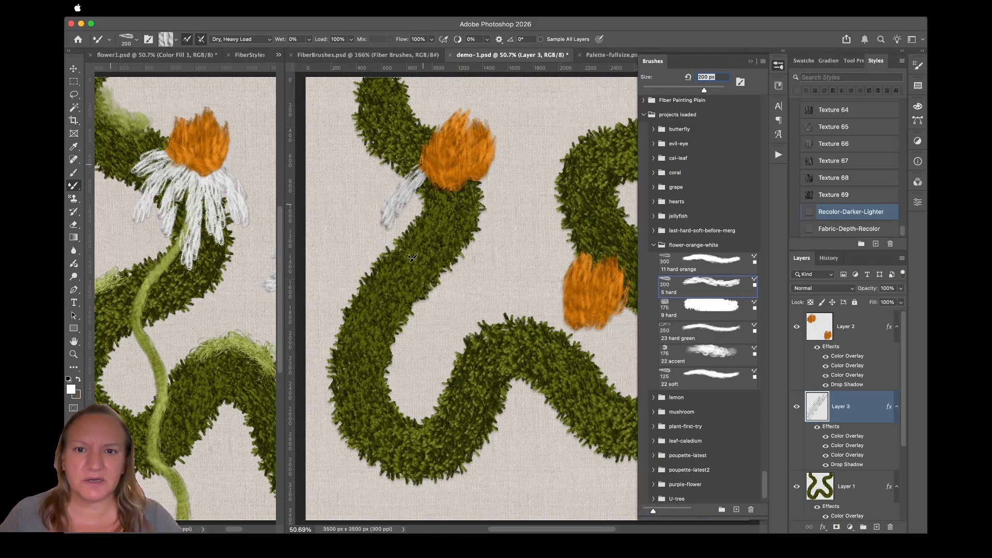
{"action": "key", "text": "super+z"}
{"action": "mouse_move", "coordinate": [436, 181]}
{"action": "left_mouse_down"}
{"action": "mouse_move", "coordinate": [423, 276]}
{"action": "mouse_move", "coordinate": [442, 264]}
{"action": "left_mouse_up"}
{"action": "left_click_drag", "start_coordinate": [457, 199], "coordinate": [454, 293]}
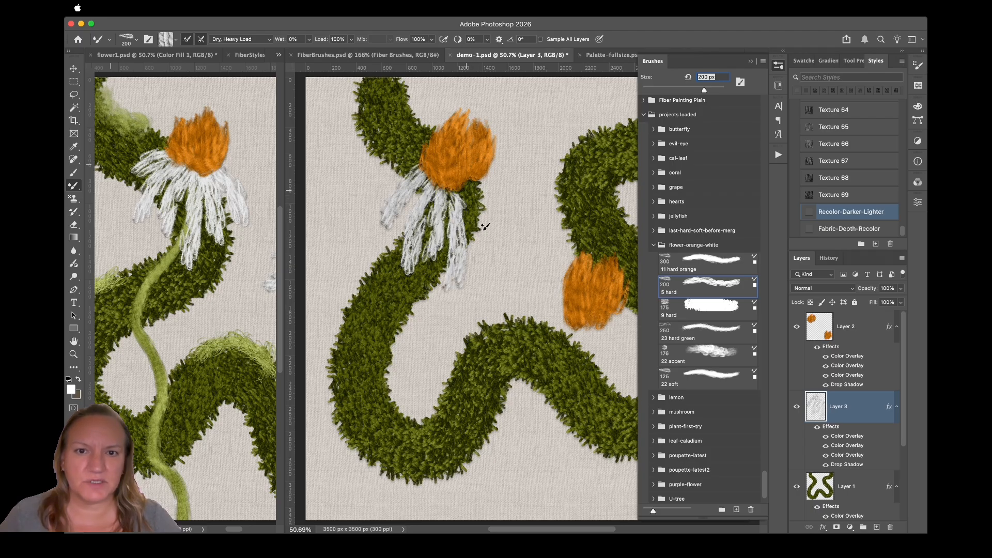
{"action": "left_click_drag", "start_coordinate": [467, 191], "coordinate": [476, 253]}
{"action": "key", "text": "super+z"}
{"action": "left_click_drag", "start_coordinate": [469, 192], "coordinate": [468, 256]}
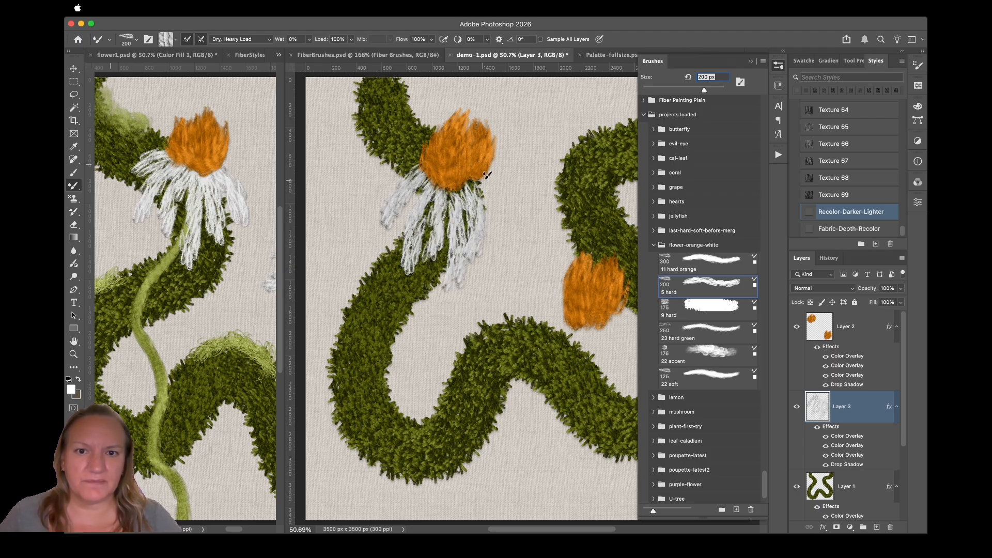
{"action": "left_click_drag", "start_coordinate": [487, 175], "coordinate": [504, 243]}
{"action": "left_click_drag", "start_coordinate": [416, 167], "coordinate": [380, 195]}
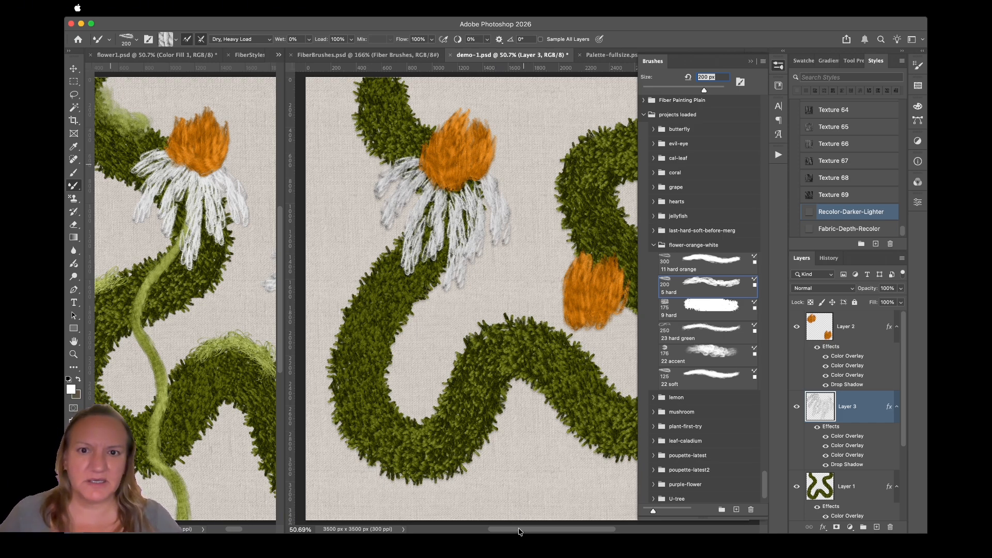
Paint a matching fan of drooping white petals beneath the second orange flower centre, redoing the overlong middle petal
{"action": "left_click_drag", "start_coordinate": [519, 530], "coordinate": [580, 530]}
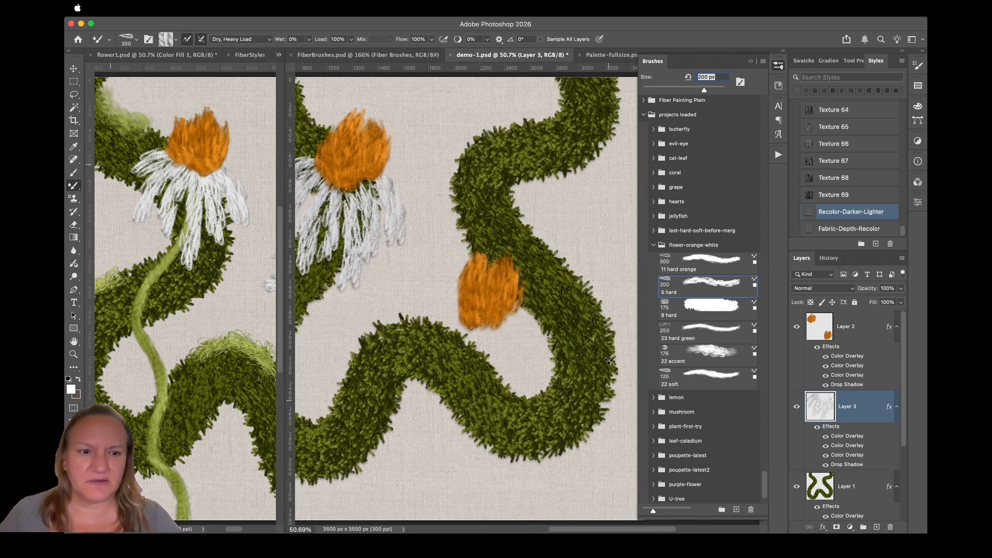
{"action": "left_click_drag", "start_coordinate": [455, 312], "coordinate": [431, 387]}
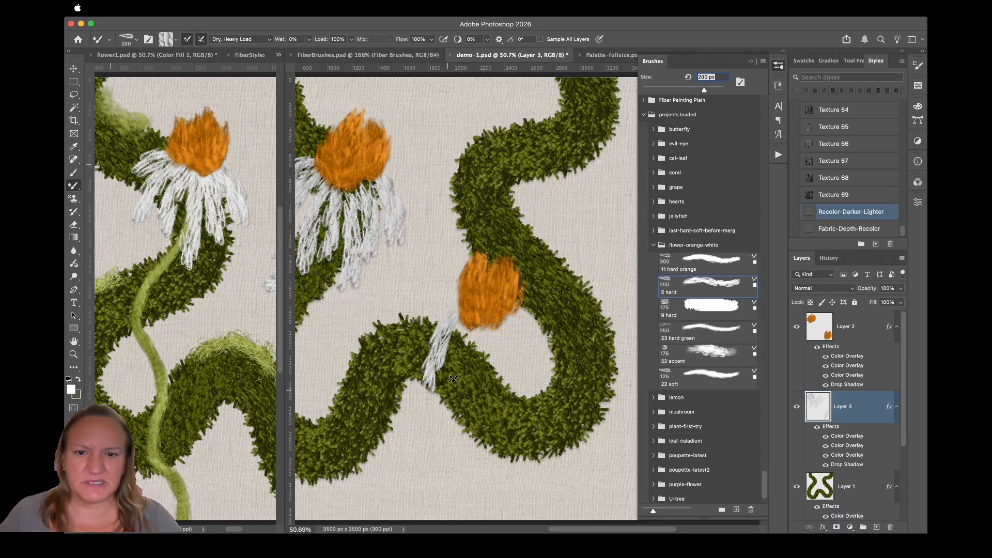
{"action": "mouse_move", "coordinate": [474, 318]}
{"action": "left_mouse_down"}
{"action": "mouse_move", "coordinate": [464, 387]}
{"action": "mouse_move", "coordinate": [479, 413]}
{"action": "mouse_move", "coordinate": [491, 336]}
{"action": "left_mouse_up"}
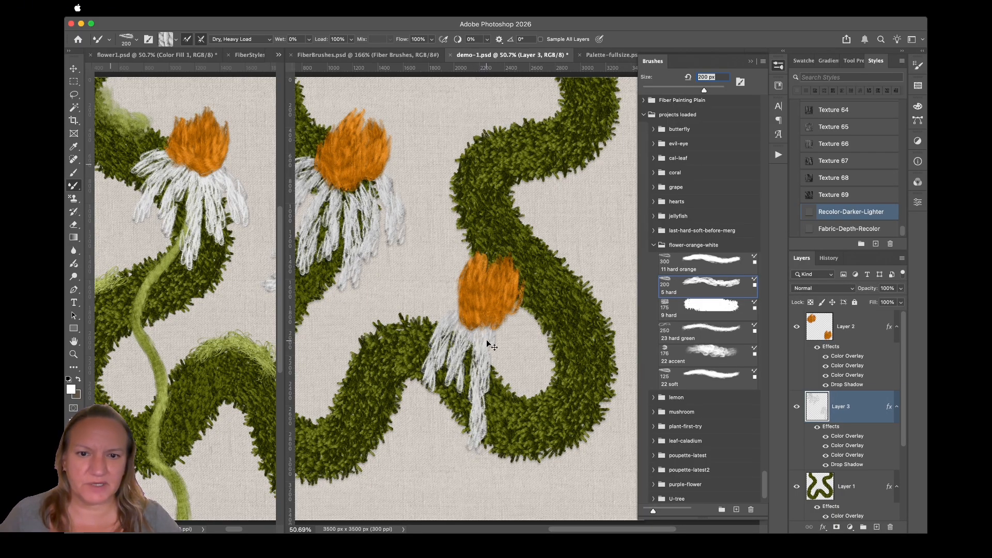
{"action": "key", "text": "super+z"}
{"action": "mouse_move", "coordinate": [487, 334]}
{"action": "left_mouse_down"}
{"action": "mouse_move", "coordinate": [477, 423]}
{"action": "mouse_move", "coordinate": [499, 333]}
{"action": "mouse_move", "coordinate": [504, 401]}
{"action": "left_mouse_up"}
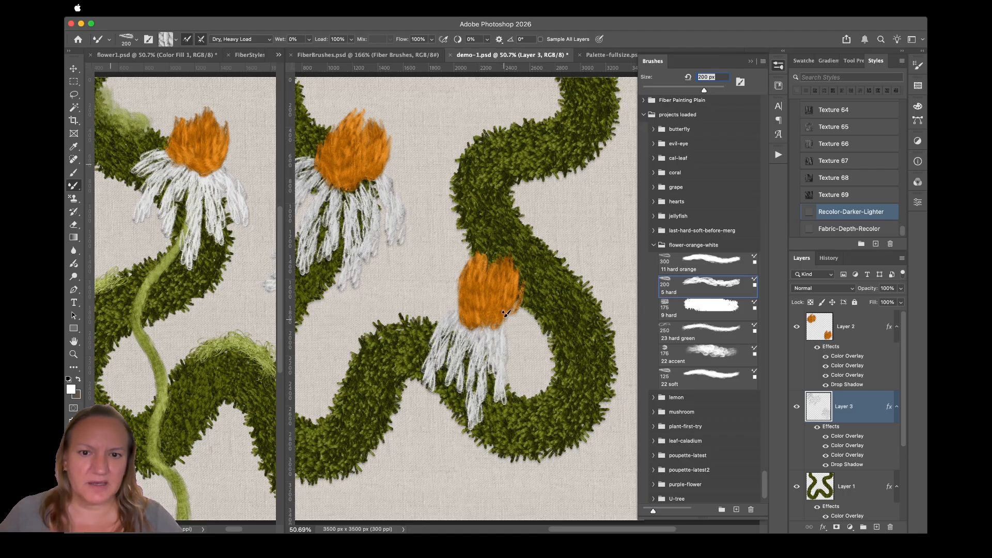
{"action": "mouse_move", "coordinate": [506, 314]}
{"action": "left_mouse_down"}
{"action": "mouse_move", "coordinate": [517, 385]}
{"action": "mouse_move", "coordinate": [542, 368]}
{"action": "left_mouse_up"}
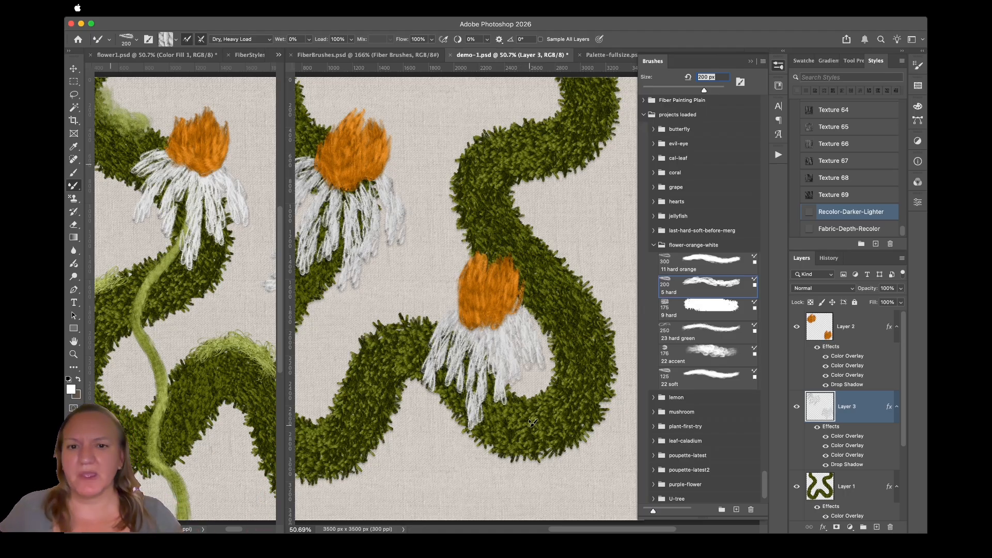
Fit the whole flower1.psd reference in its window and compare it with the full demo-1.psd canvas
{"action": "mouse_move", "coordinate": [228, 530]}
{"action": "left_mouse_down"}
{"action": "mouse_move", "coordinate": [246, 536]}
{"action": "mouse_move", "coordinate": [231, 534]}
{"action": "left_mouse_up"}
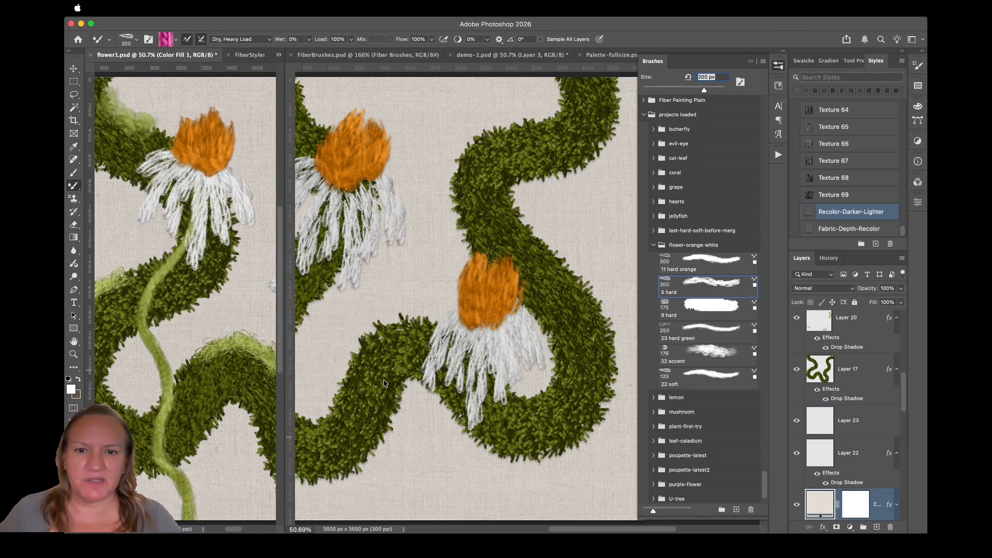
{"action": "left_click", "coordinate": [778, 66]}
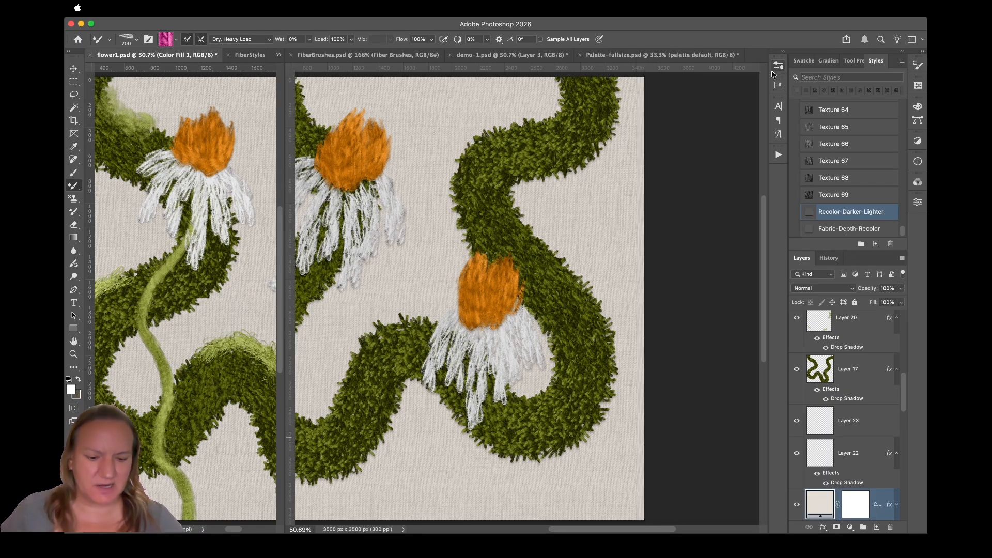
{"action": "key", "text": "super+0"}
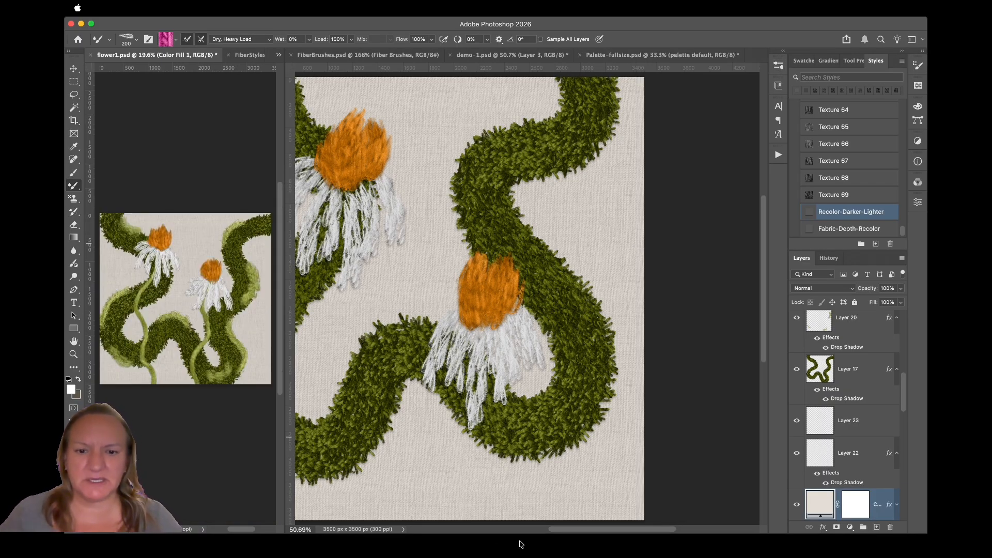
{"action": "scroll", "coordinate": [567, 532], "scroll_direction": "left", "scroll_amount": 5}
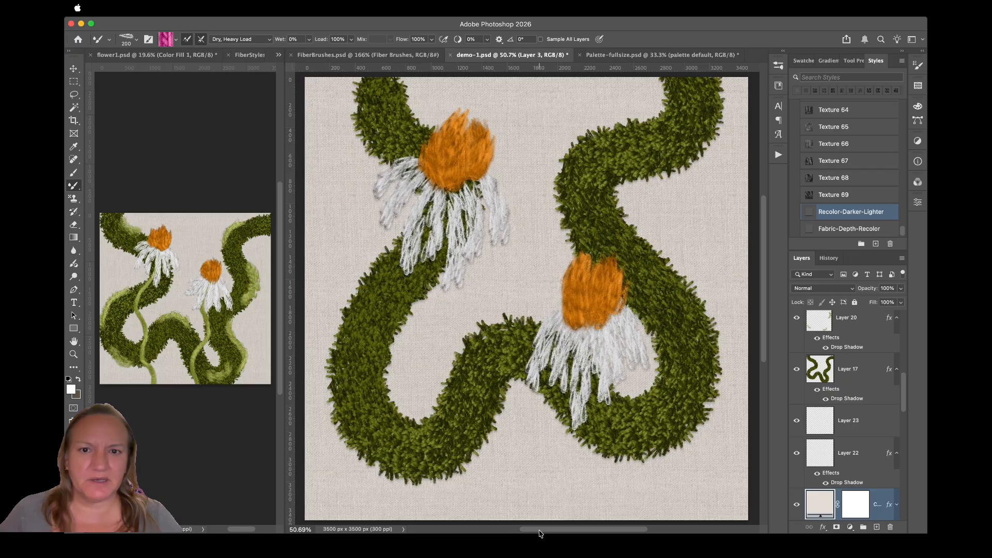
Darken the background solid colour fill behind the linen texture to c4bdb5, and save the document
{"action": "scroll", "coordinate": [905, 409], "scroll_direction": "down", "scroll_amount": 2}
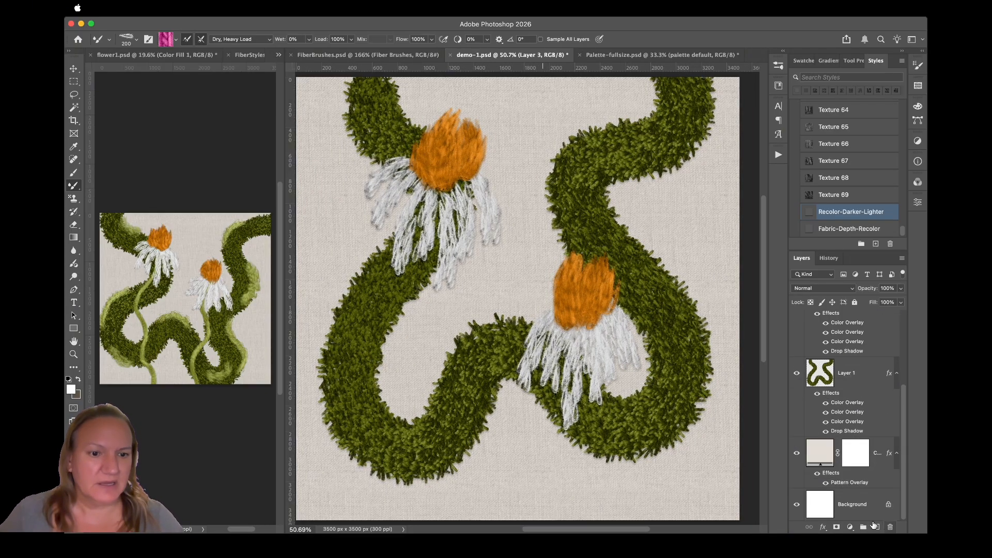
{"action": "double_click", "coordinate": [817, 461]}
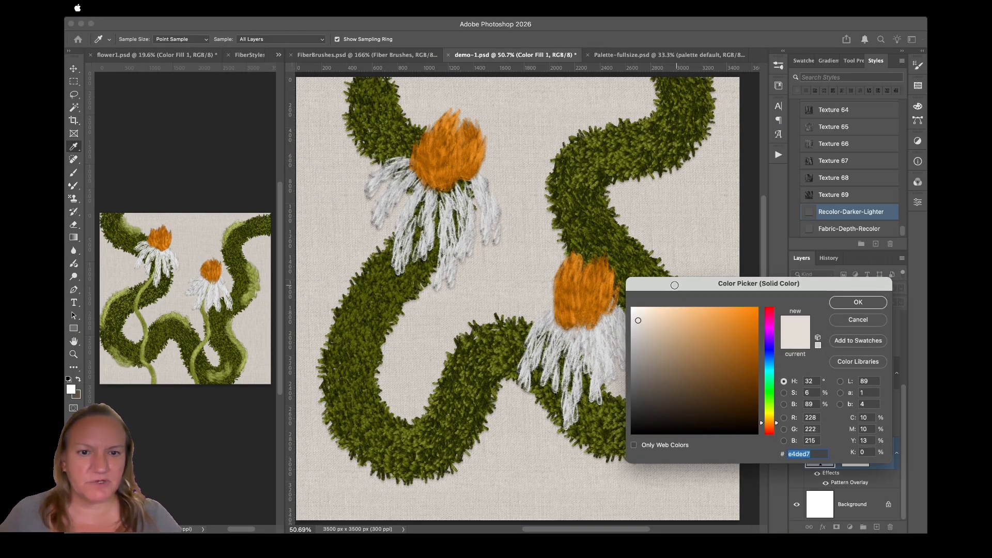
{"action": "left_click_drag", "start_coordinate": [739, 287], "coordinate": [737, 287]}
{"action": "left_click", "coordinate": [706, 334]}
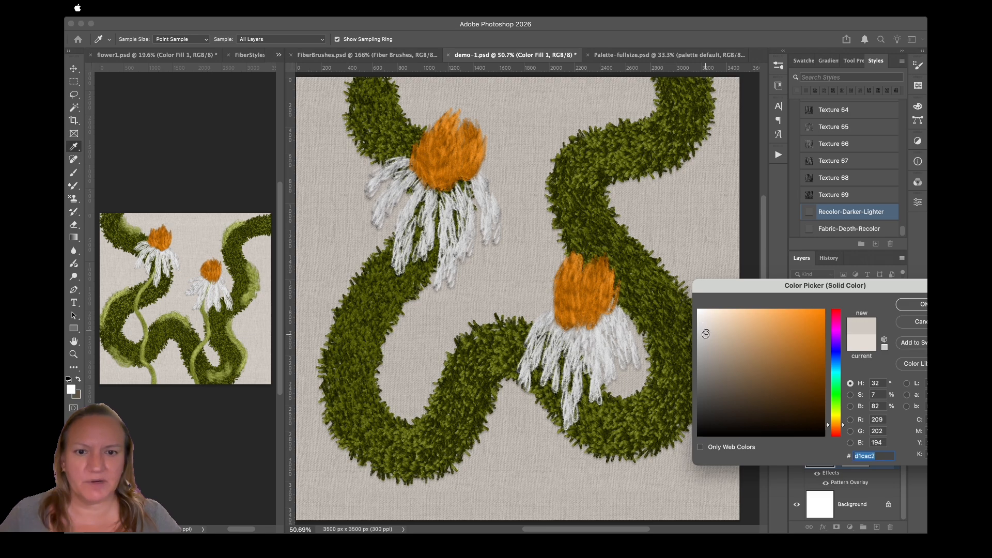
{"action": "left_click", "coordinate": [707, 338]}
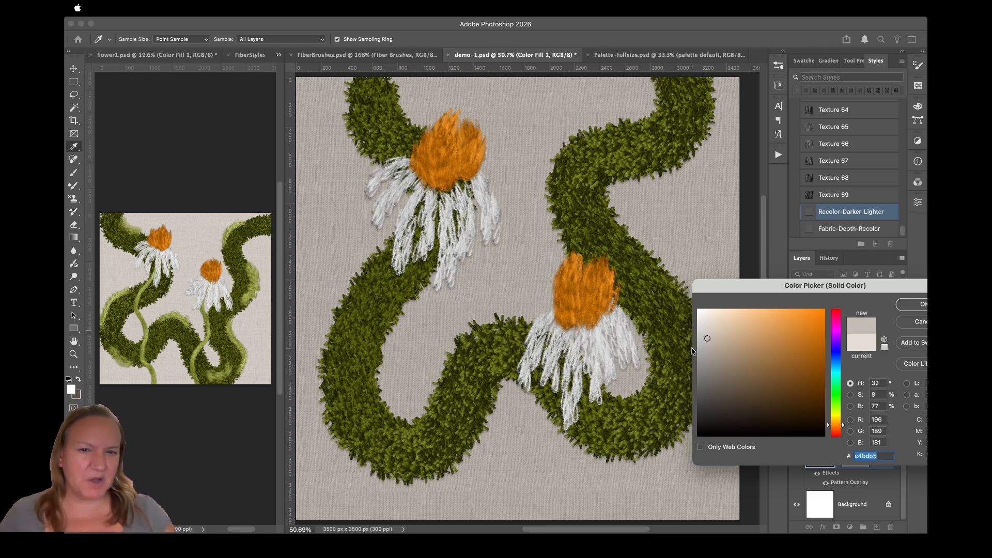
{"action": "left_click", "coordinate": [912, 305]}
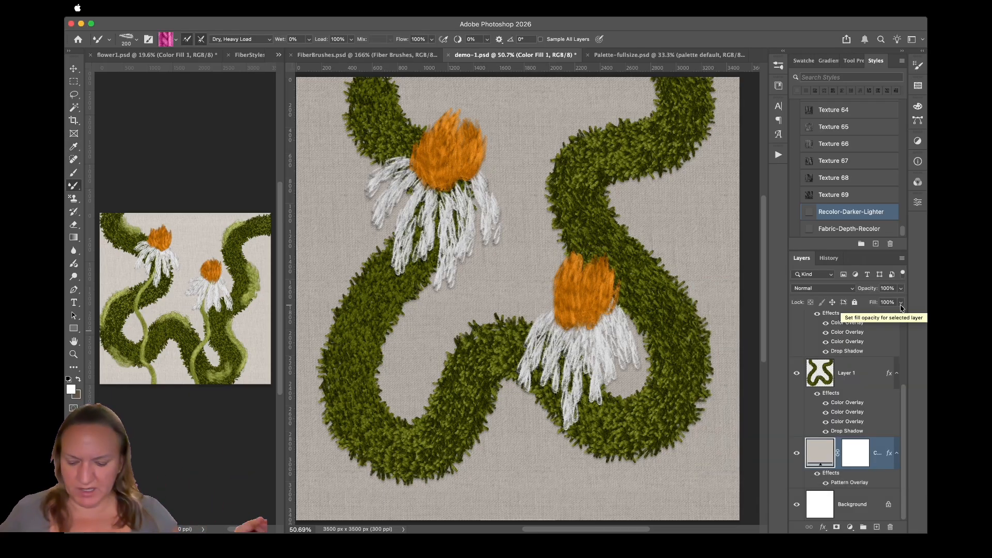
{"action": "key", "text": "super+s"}
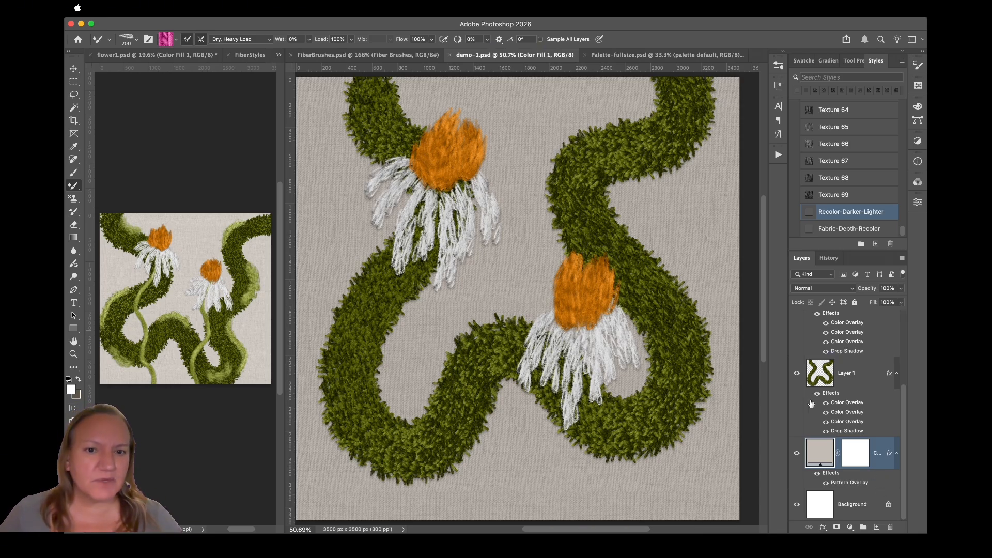
Add a new layer directly above the vine on Layer 1 with the Recolor-Darker-Lighter style
{"action": "left_click", "coordinate": [870, 382]}
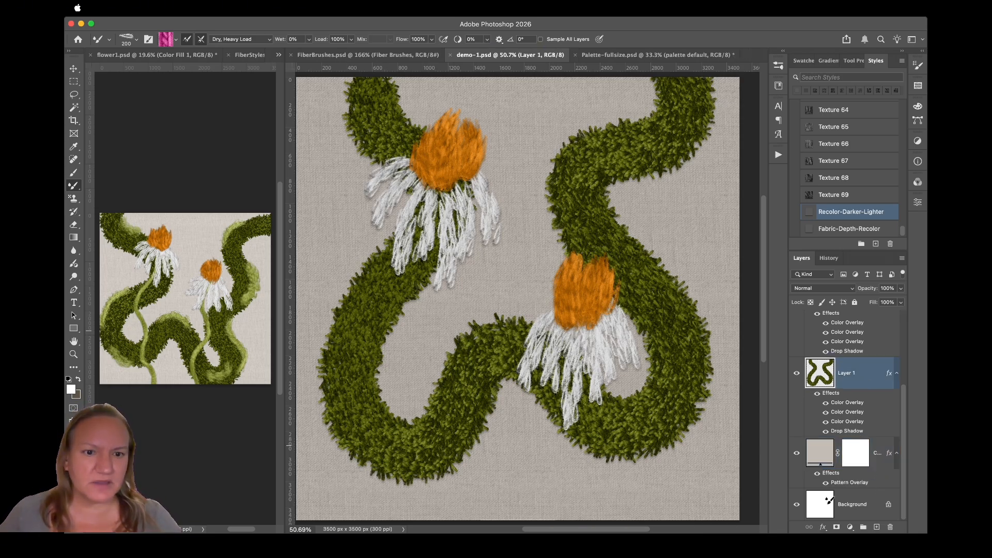
{"action": "left_click", "coordinate": [874, 526]}
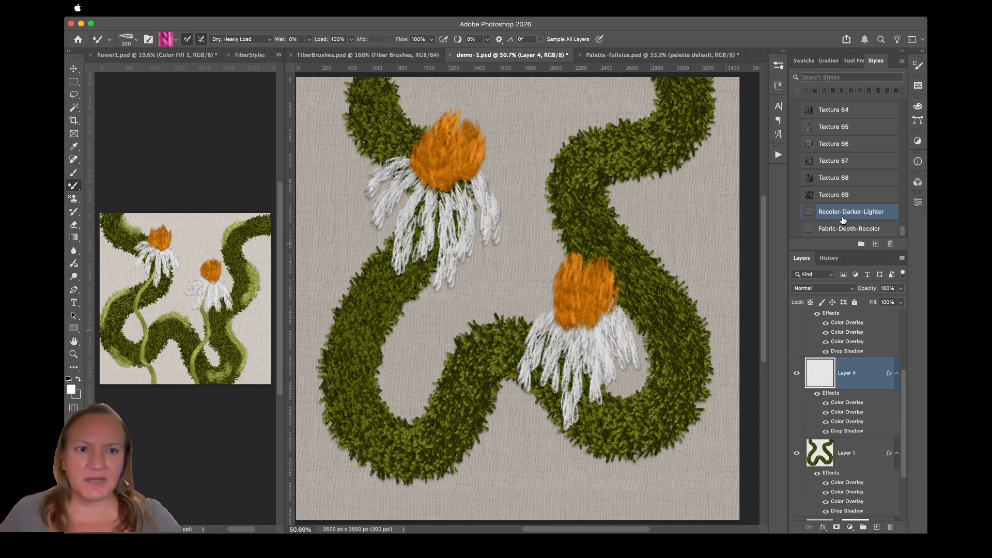
Try out the 23 hard green and 22 soft brushes with trial stem strokes in the middle of the canvas on Layer 4
{"action": "left_click", "coordinate": [778, 66]}
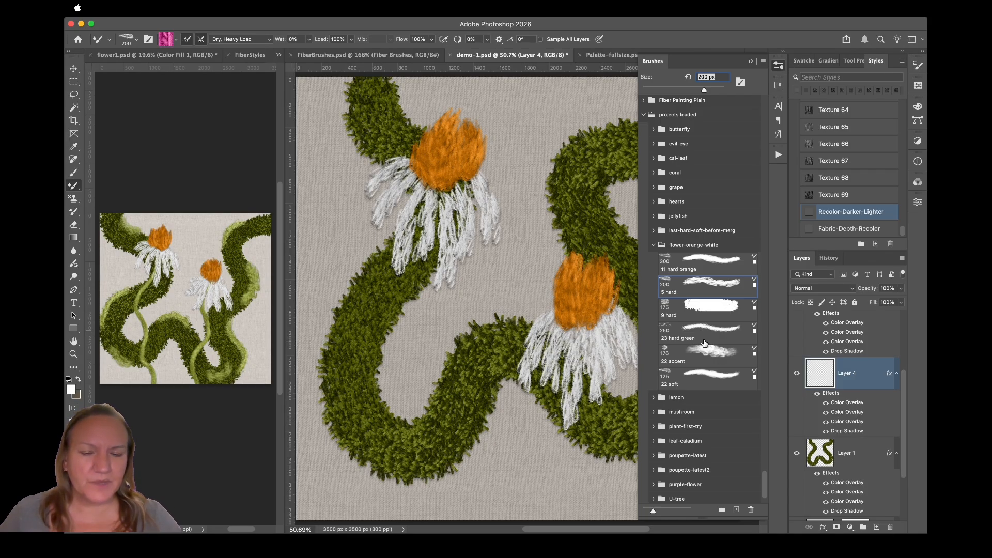
{"action": "left_click", "coordinate": [688, 334]}
{"action": "left_click_drag", "start_coordinate": [544, 299], "coordinate": [504, 408]}
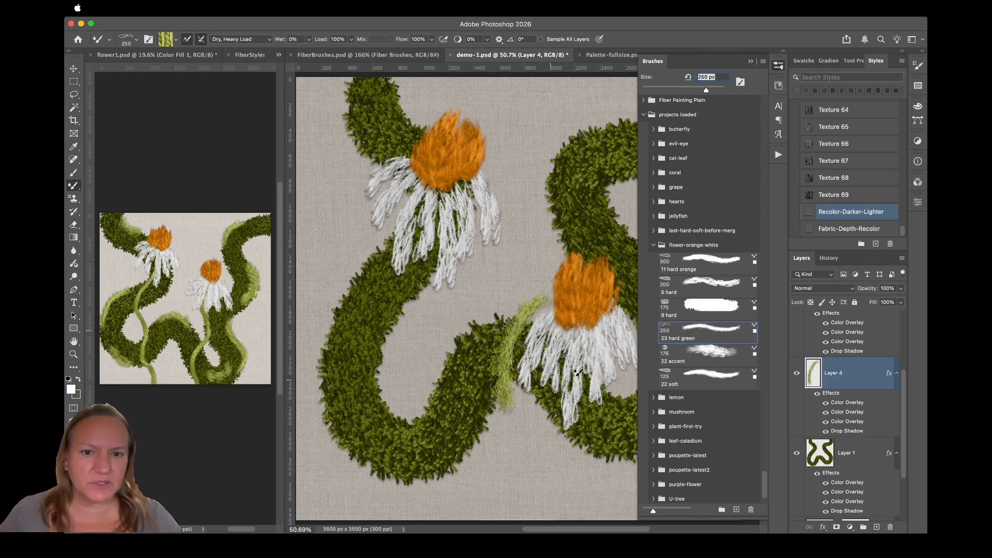
{"action": "key", "text": "super+z"}
{"action": "left_click", "coordinate": [689, 382]}
{"action": "mouse_move", "coordinate": [501, 255]}
{"action": "left_mouse_down"}
{"action": "mouse_move", "coordinate": [451, 345]}
{"action": "mouse_move", "coordinate": [459, 401]}
{"action": "left_mouse_up"}
{"action": "key", "text": "super+z"}
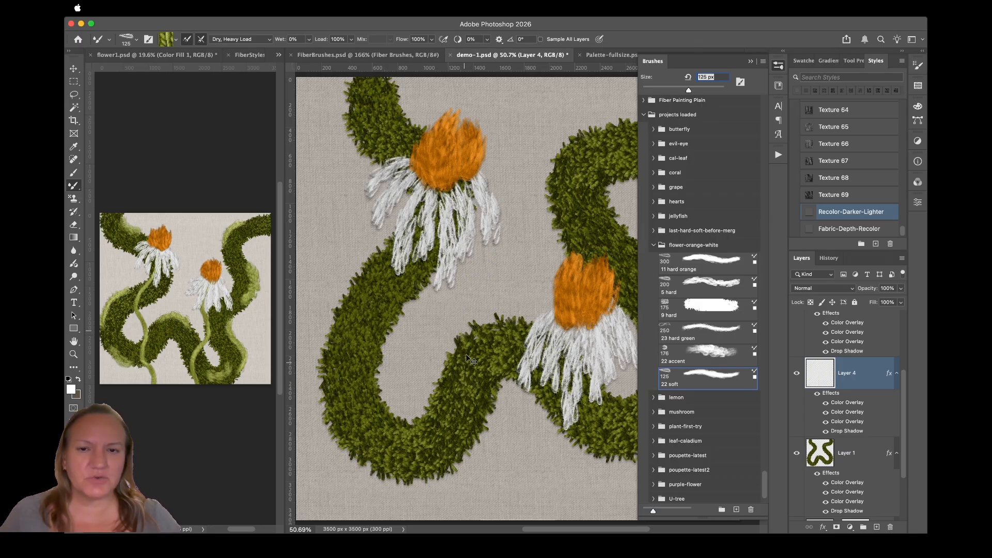
{"action": "key", "text": "super+equal"}
{"action": "key", "text": "super+equal"}
{"action": "mouse_move", "coordinate": [489, 196]}
{"action": "left_mouse_down"}
{"action": "mouse_move", "coordinate": [471, 222]}
{"action": "mouse_move", "coordinate": [474, 270]}
{"action": "mouse_move", "coordinate": [456, 316]}
{"action": "mouse_move", "coordinate": [428, 344]}
{"action": "mouse_move", "coordinate": [430, 411]}
{"action": "left_mouse_up"}
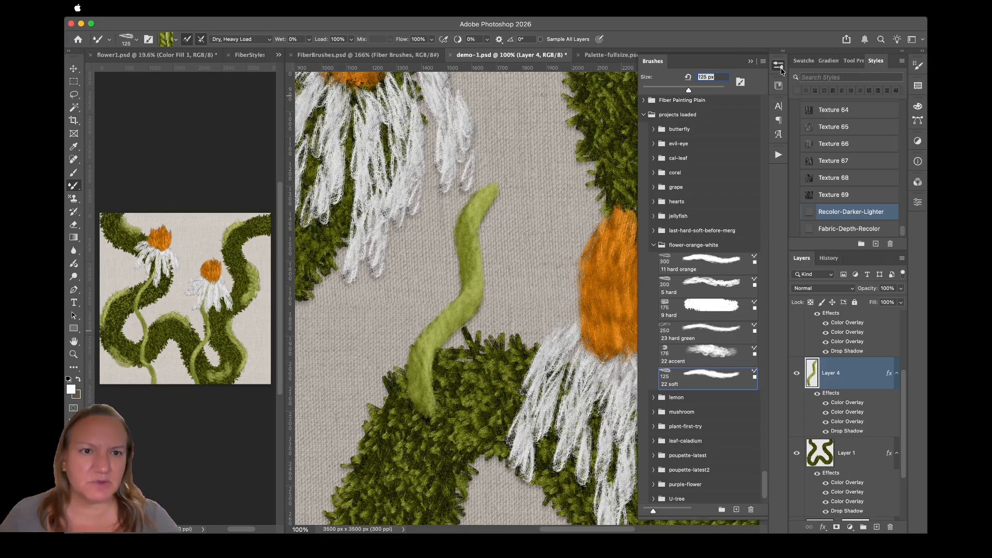
Look over the Palette-fullsize.psd, FiberStyles.psd and FiberBrushes.psd sheets, and return to the whole demo-1.psd canvas
{"action": "left_click", "coordinate": [779, 86]}
{"action": "left_click", "coordinate": [778, 65]}
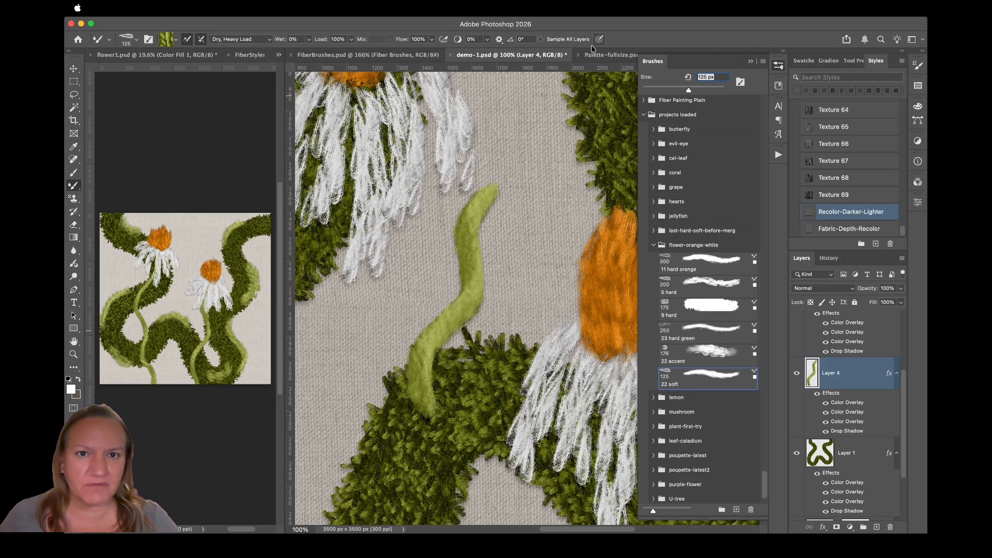
{"action": "left_click", "coordinate": [622, 55]}
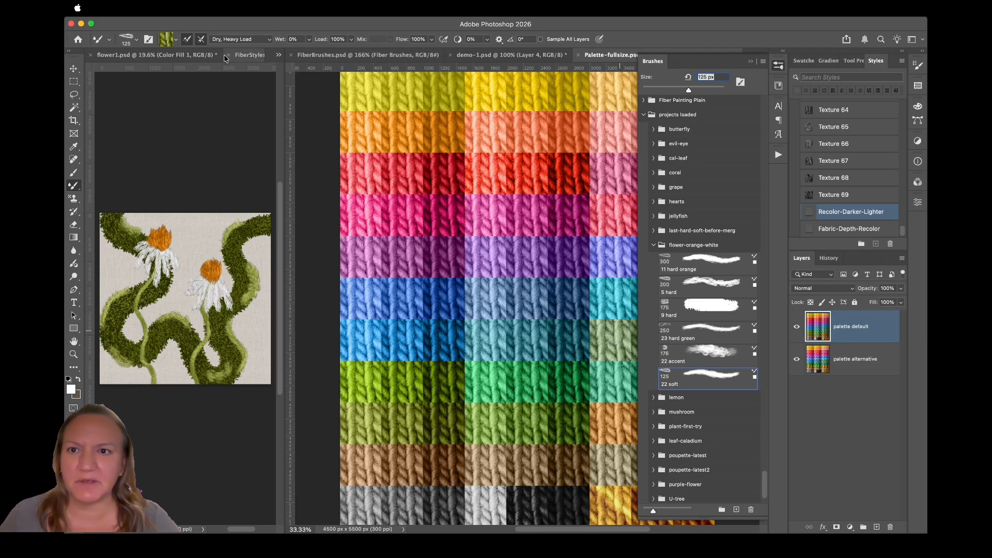
{"action": "left_click", "coordinate": [244, 56]}
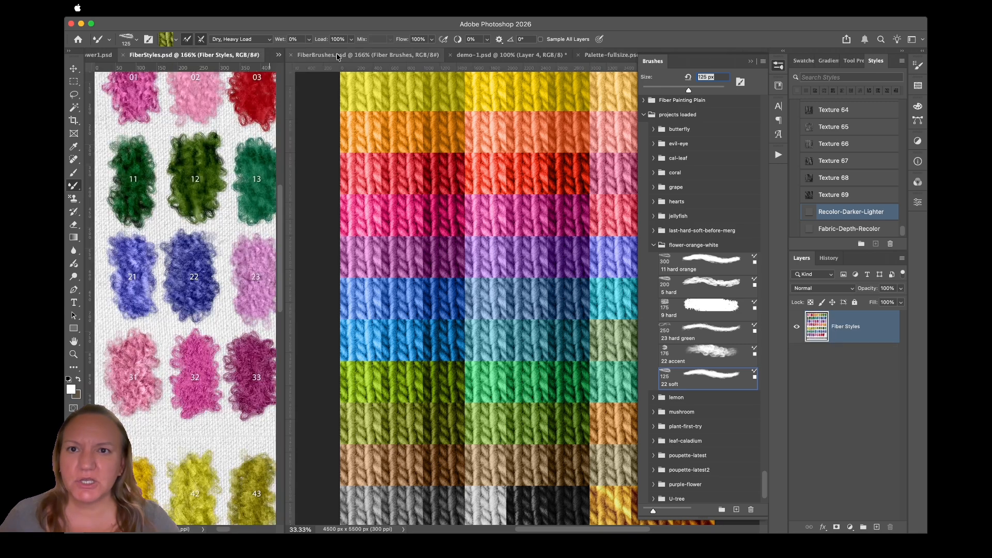
{"action": "left_click", "coordinate": [337, 56]}
{"action": "left_click", "coordinate": [779, 66]}
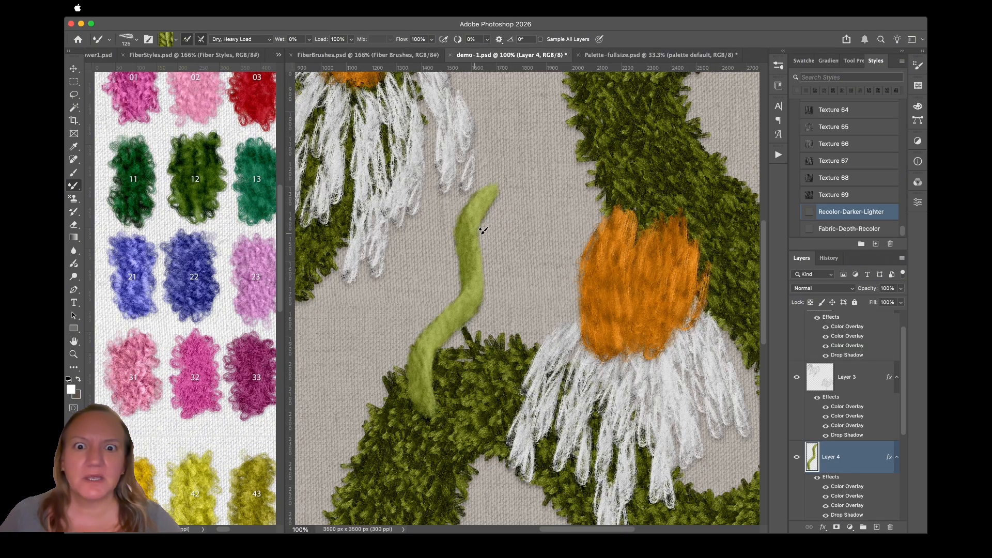
{"action": "key", "text": "super+0"}
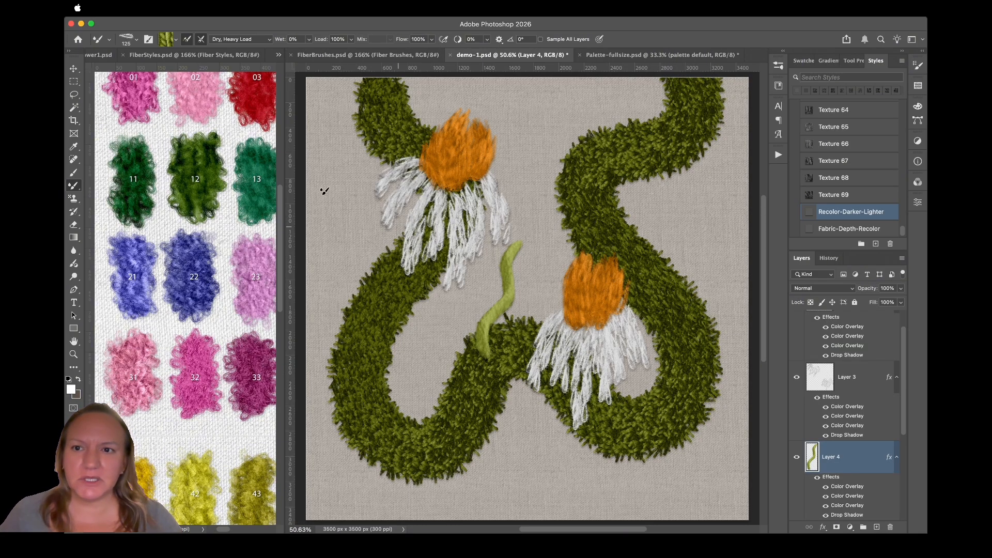
Bring back the flower1.psd reference beside the painting and clear the trial stem from Layer 4 of demo-1.psd
{"action": "left_click", "coordinate": [99, 55]}
{"action": "left_click", "coordinate": [432, 219]}
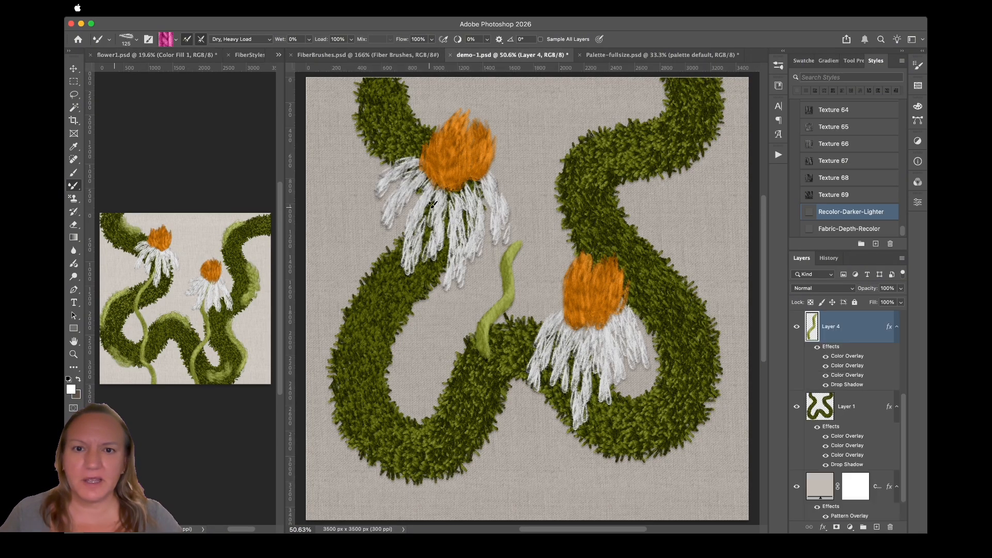
{"action": "key", "text": "BackSpace"}
{"action": "key", "text": "super+d"}
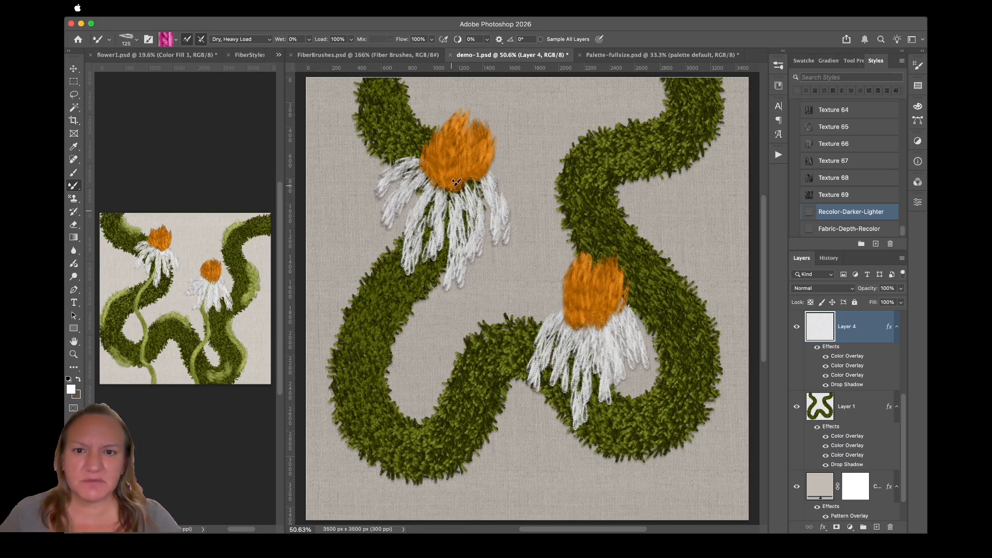
Paint a winding light-green stem from beneath each flower down to the canvas's lower edge with the 22 soft brush at 125 px
{"action": "mouse_move", "coordinate": [451, 187]}
{"action": "left_mouse_down"}
{"action": "mouse_move", "coordinate": [434, 238]}
{"action": "mouse_move", "coordinate": [435, 337]}
{"action": "left_mouse_up"}
{"action": "key", "text": "super+z"}
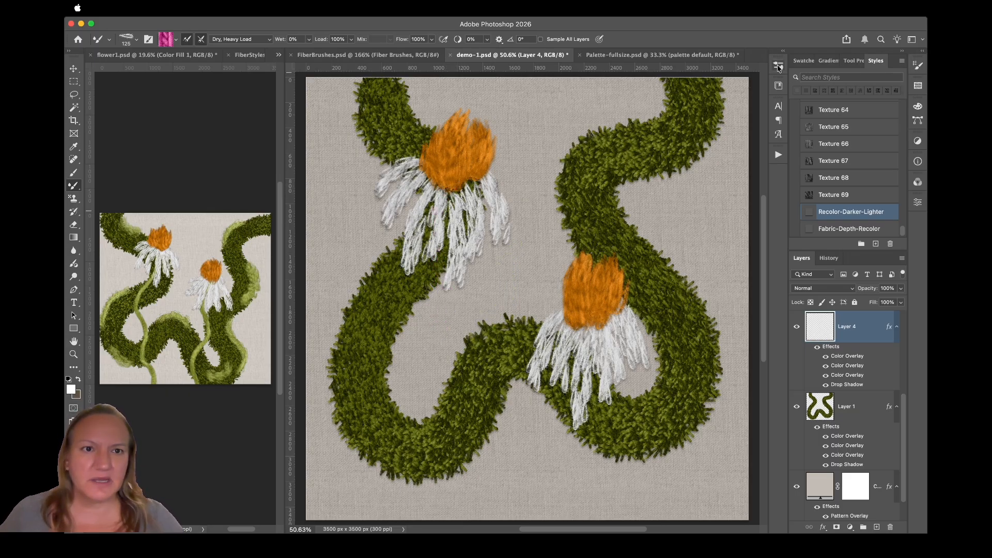
{"action": "left_click", "coordinate": [779, 65]}
{"action": "left_click", "coordinate": [699, 363]}
{"action": "left_click", "coordinate": [700, 380]}
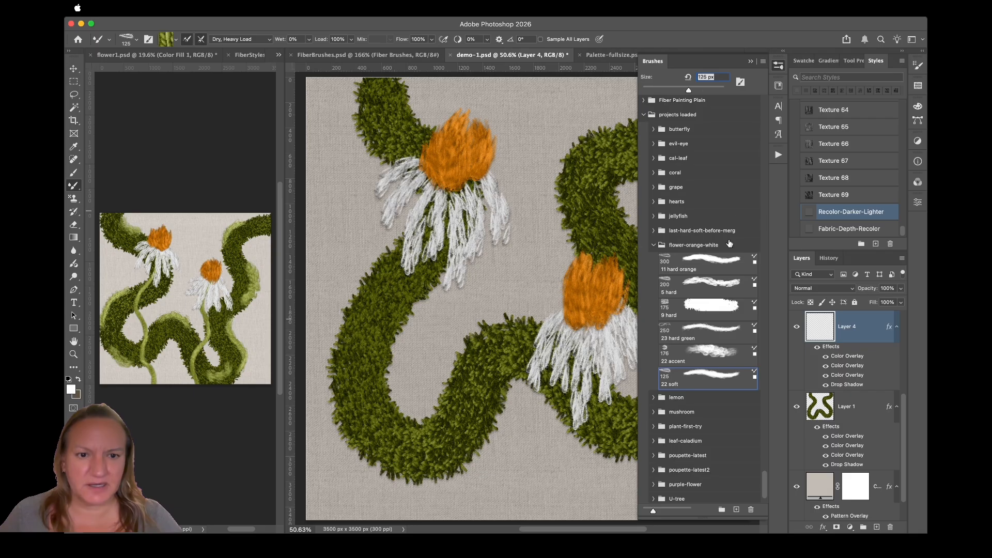
{"action": "left_click", "coordinate": [779, 69]}
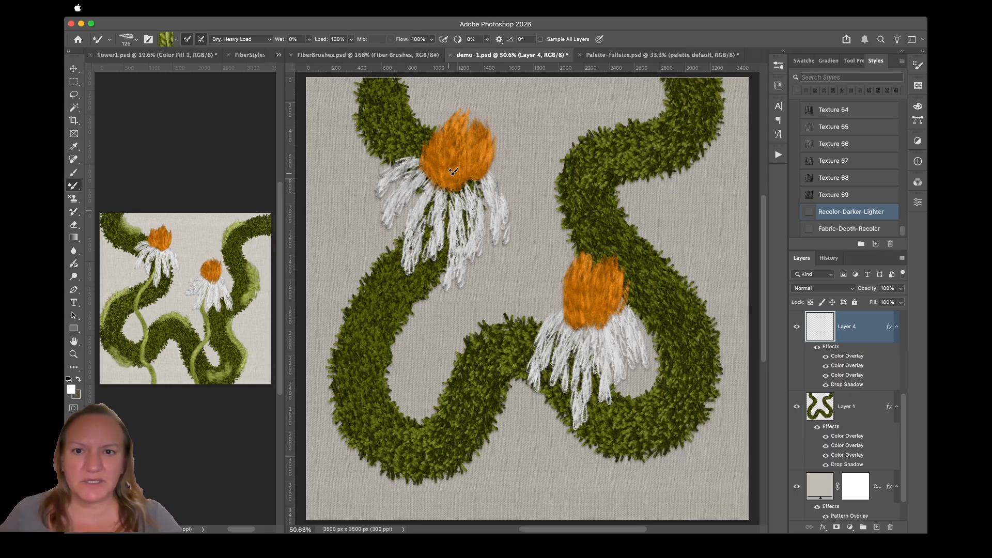
{"action": "mouse_move", "coordinate": [457, 171]}
{"action": "left_mouse_down"}
{"action": "mouse_move", "coordinate": [431, 216]}
{"action": "mouse_move", "coordinate": [441, 287]}
{"action": "mouse_move", "coordinate": [427, 345]}
{"action": "mouse_move", "coordinate": [391, 392]}
{"action": "mouse_move", "coordinate": [431, 473]}
{"action": "mouse_move", "coordinate": [401, 532]}
{"action": "left_mouse_up"}
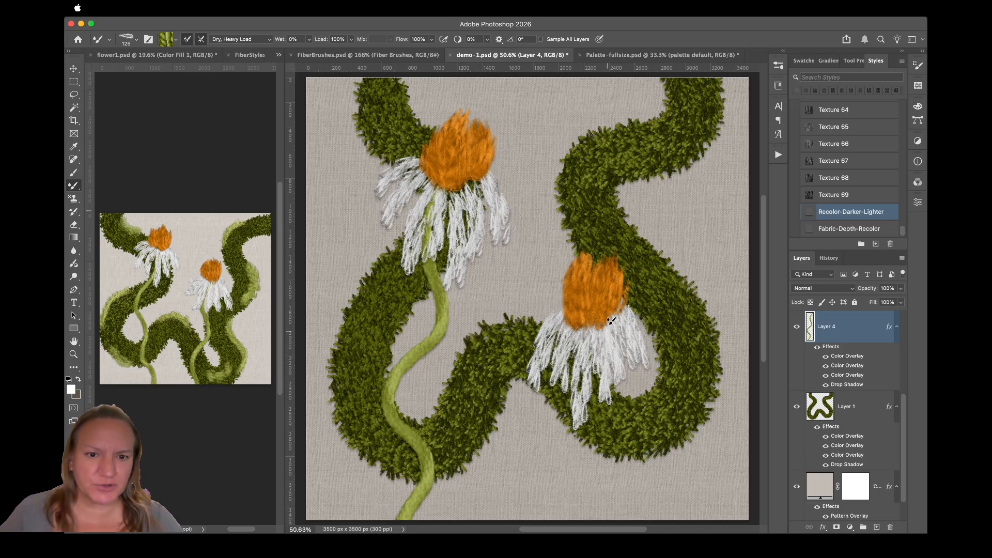
{"action": "mouse_move", "coordinate": [601, 381]}
{"action": "left_mouse_down"}
{"action": "mouse_move", "coordinate": [624, 419]}
{"action": "mouse_move", "coordinate": [613, 466]}
{"action": "mouse_move", "coordinate": [583, 522]}
{"action": "left_mouse_up"}
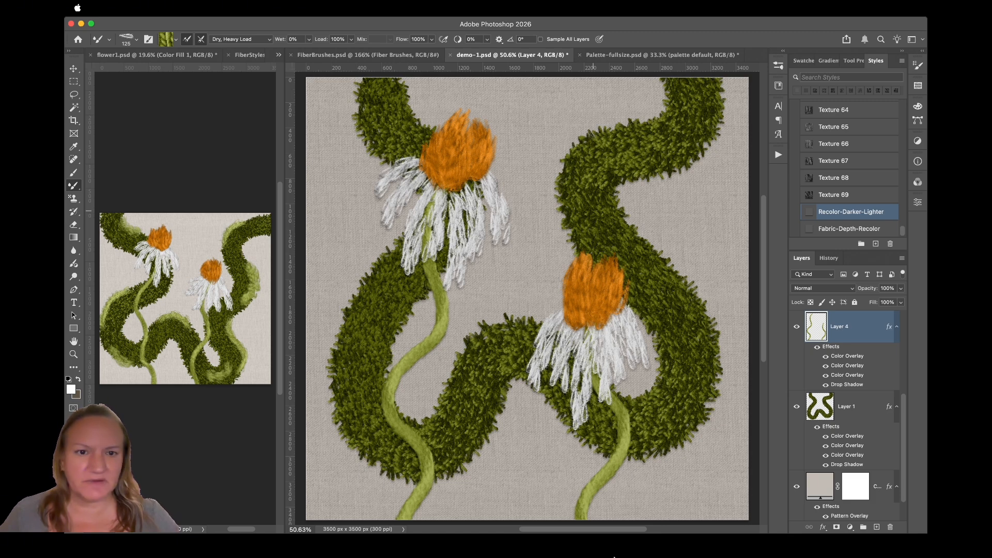
Add two new layers between the vine on Layer 1 and the stems on Layer 4, both with the Recolor-Darker-Lighter style
{"action": "left_click", "coordinate": [857, 417]}
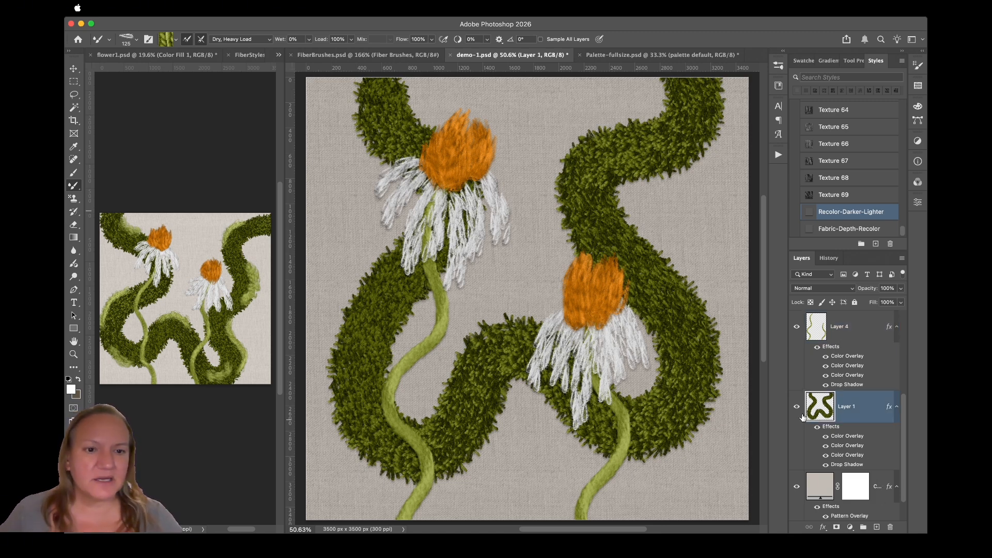
{"action": "left_click", "coordinate": [797, 408]}
{"action": "left_click", "coordinate": [798, 409]}
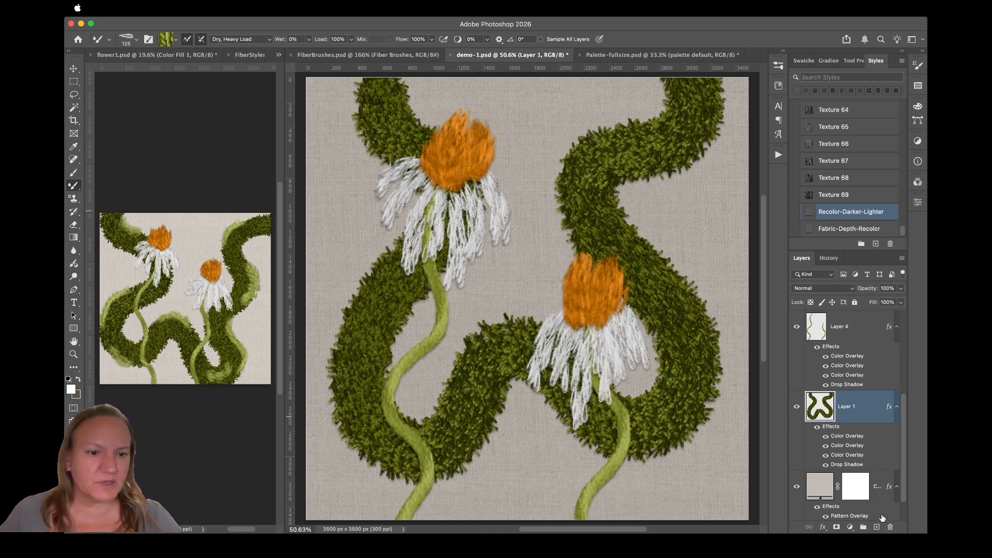
{"action": "left_click", "coordinate": [877, 527]}
{"action": "left_click", "coordinate": [847, 216]}
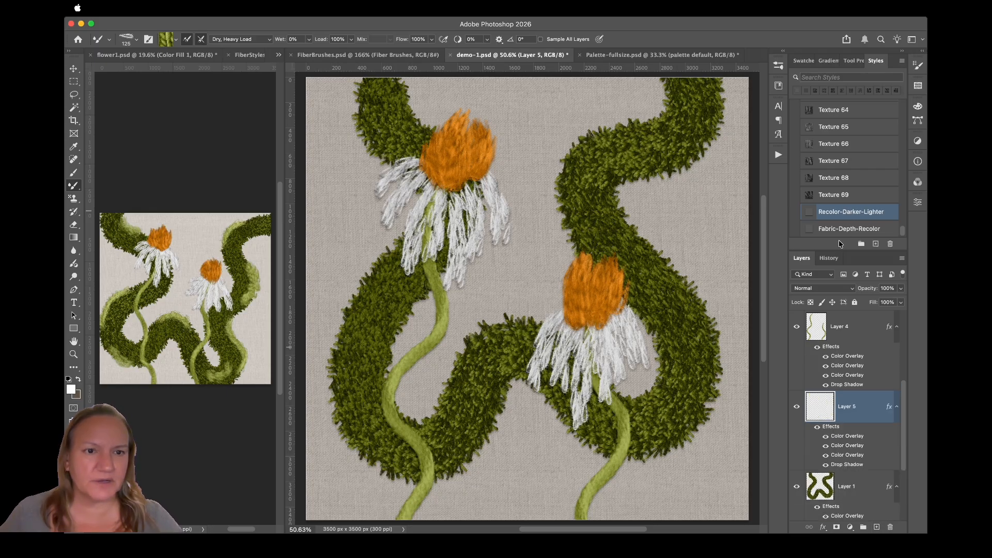
{"action": "left_click", "coordinate": [877, 527]}
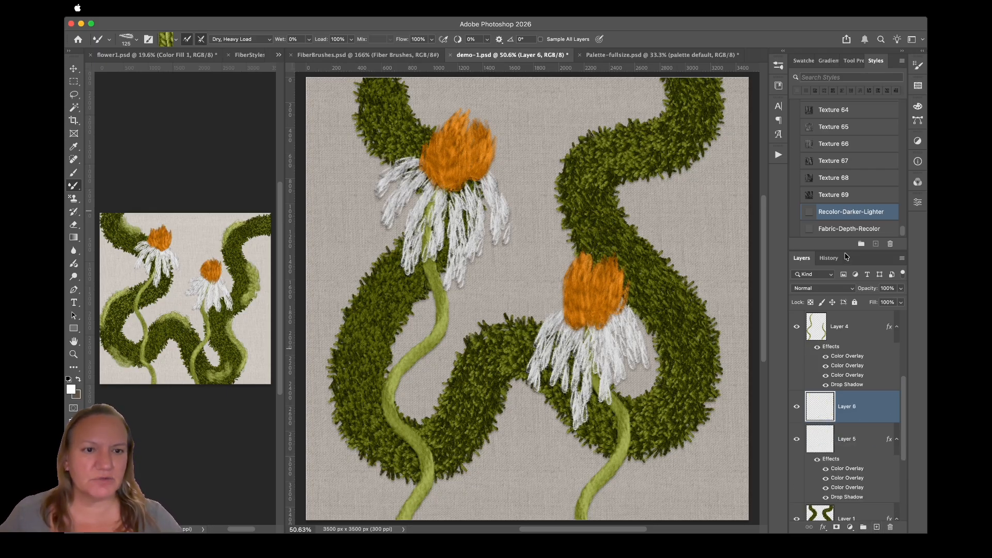
{"action": "left_click", "coordinate": [843, 212]}
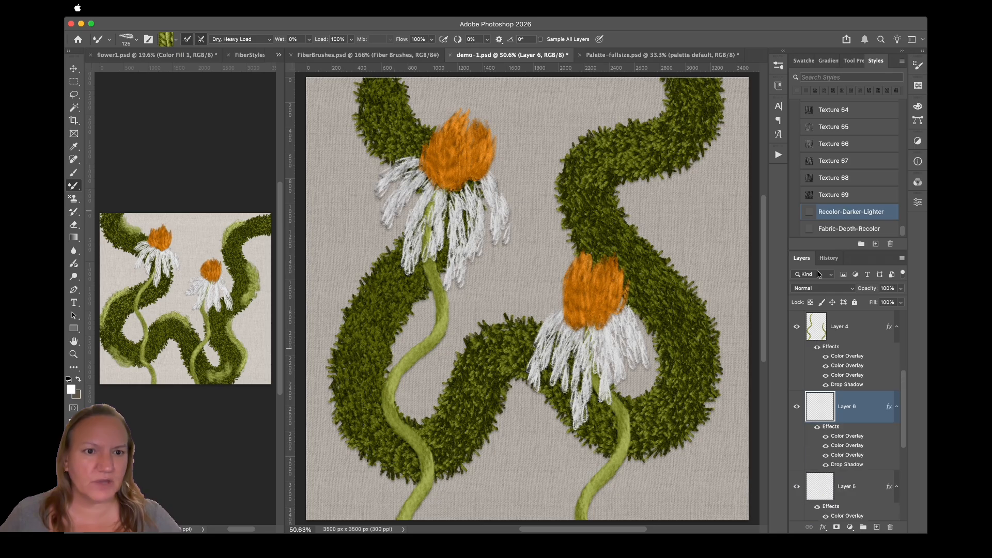
Load the 23 hard green brush at 250 px and try an accent stroke along the vine's upper-right bend on Layer 6
{"action": "left_click", "coordinate": [778, 66]}
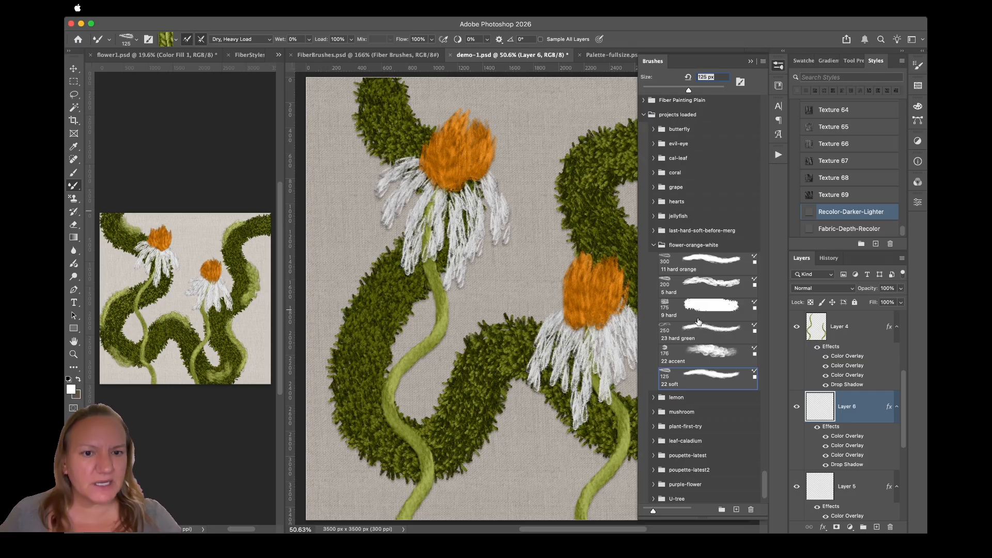
{"action": "left_click", "coordinate": [704, 337]}
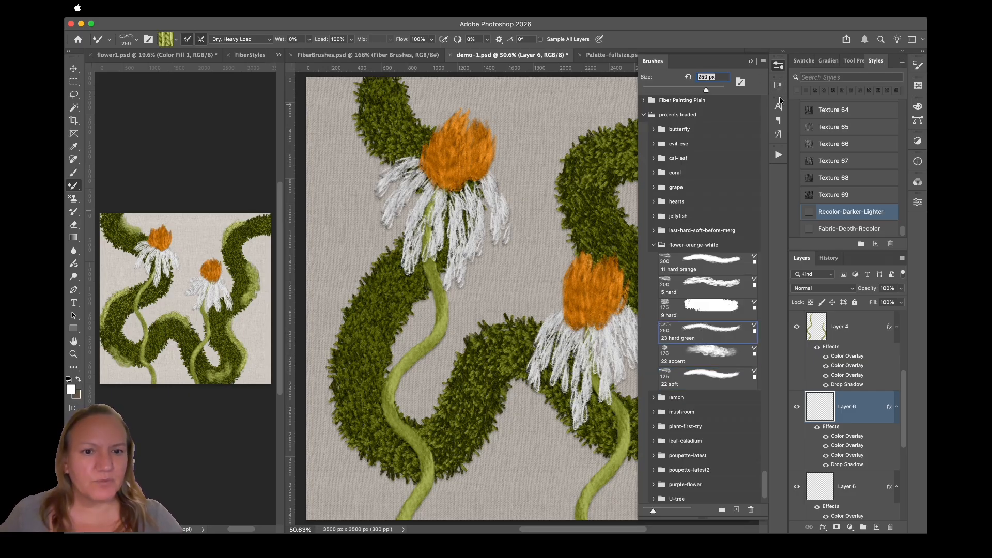
{"action": "left_click", "coordinate": [779, 65]}
{"action": "left_click_drag", "start_coordinate": [629, 119], "coordinate": [568, 171]}
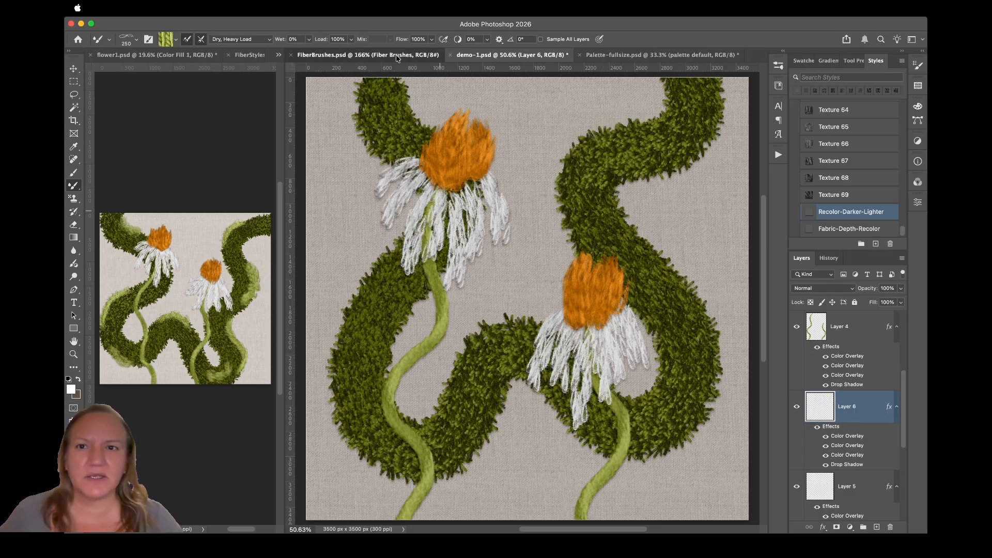
Examine the numbered brush samples in FiberBrushes.psd and the light-green vine accent up close in the flower1.psd reference
{"action": "left_click", "coordinate": [364, 55]}
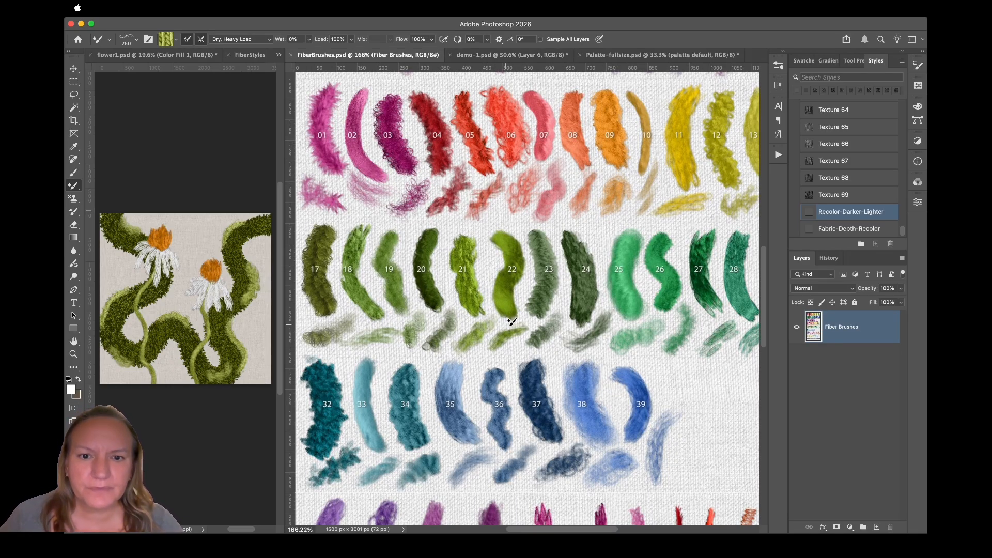
{"action": "scroll", "coordinate": [512, 321], "scroll_direction": "down", "scroll_amount": 5}
{"action": "scroll", "coordinate": [514, 320], "scroll_direction": "right", "scroll_amount": 3}
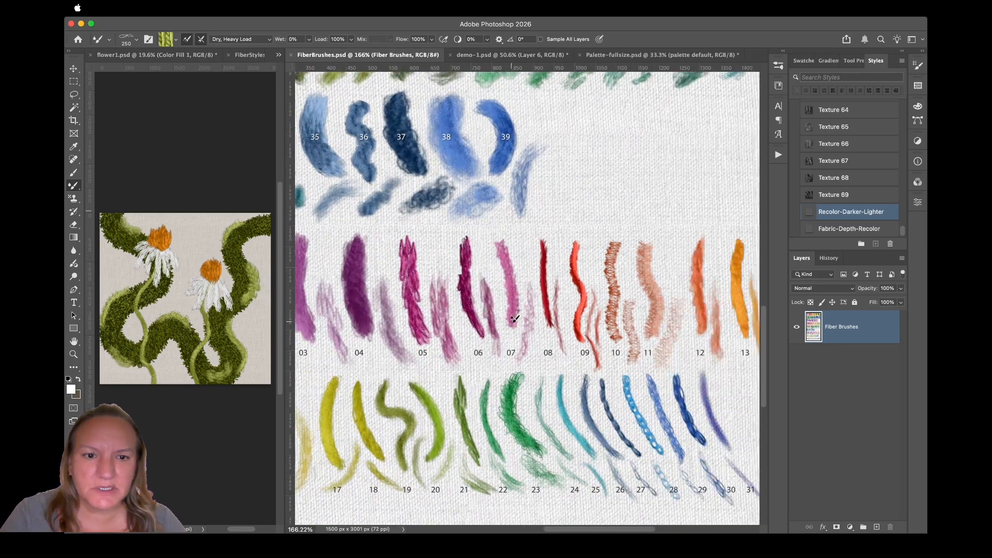
{"action": "scroll", "coordinate": [514, 319], "scroll_direction": "left", "scroll_amount": 4}
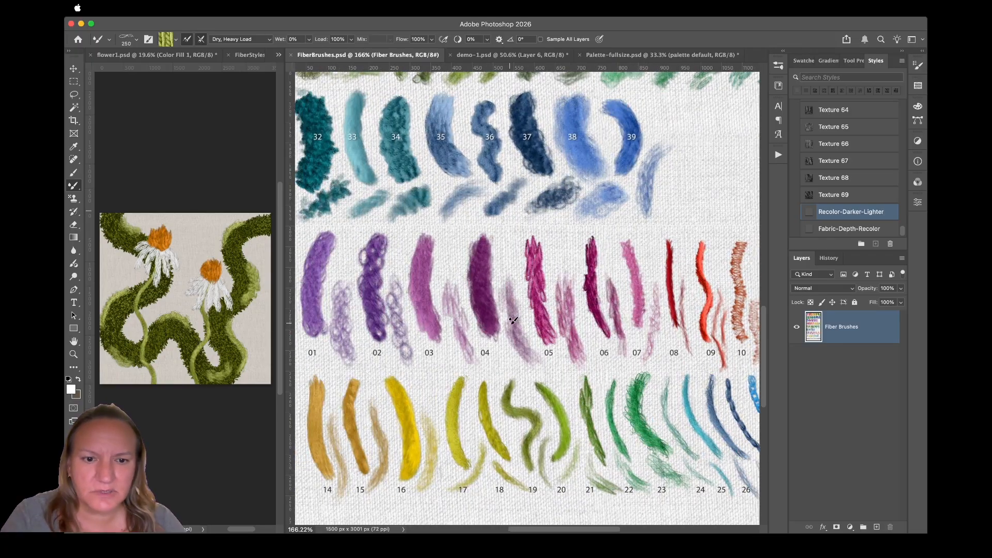
{"action": "scroll", "coordinate": [673, 368], "scroll_direction": "up", "scroll_amount": 5}
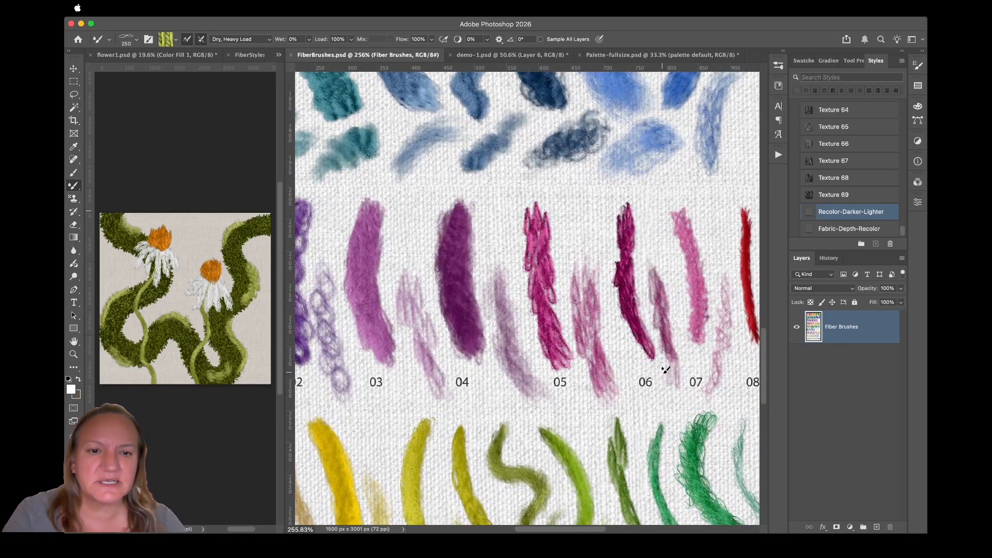
{"action": "scroll", "coordinate": [662, 452], "scroll_direction": "right", "scroll_amount": 2}
{"action": "scroll", "coordinate": [662, 451], "scroll_direction": "down", "scroll_amount": 1}
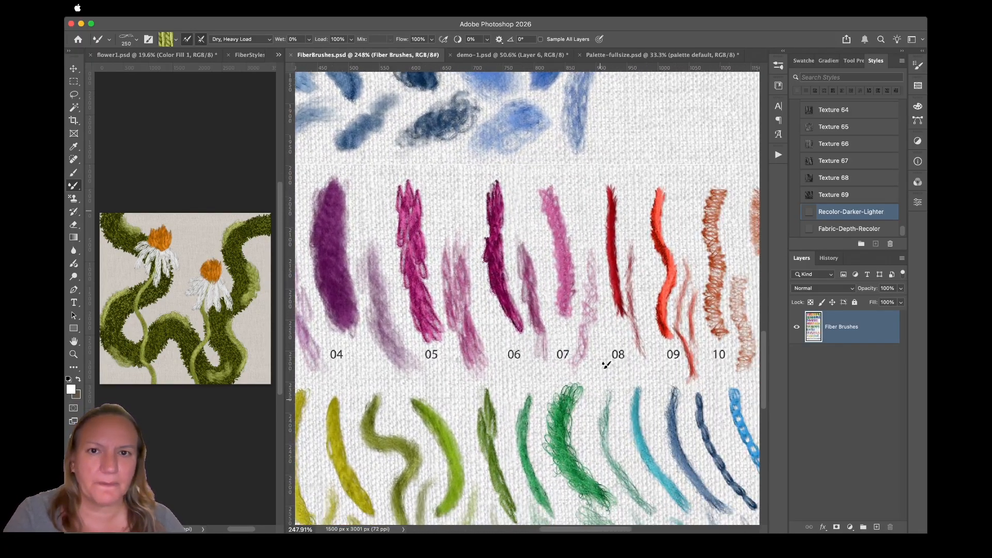
{"action": "left_click", "coordinate": [511, 55]}
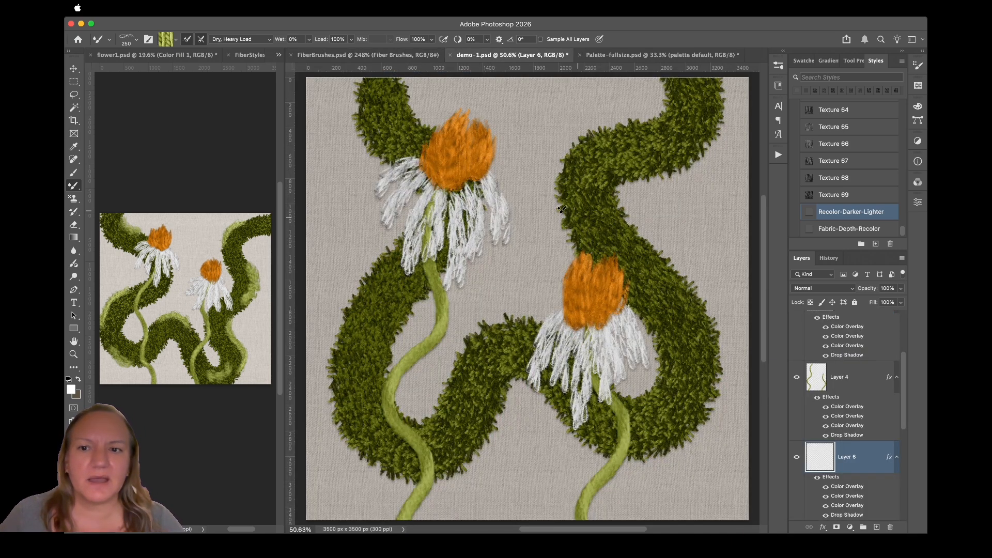
{"action": "left_click", "coordinate": [73, 354]}
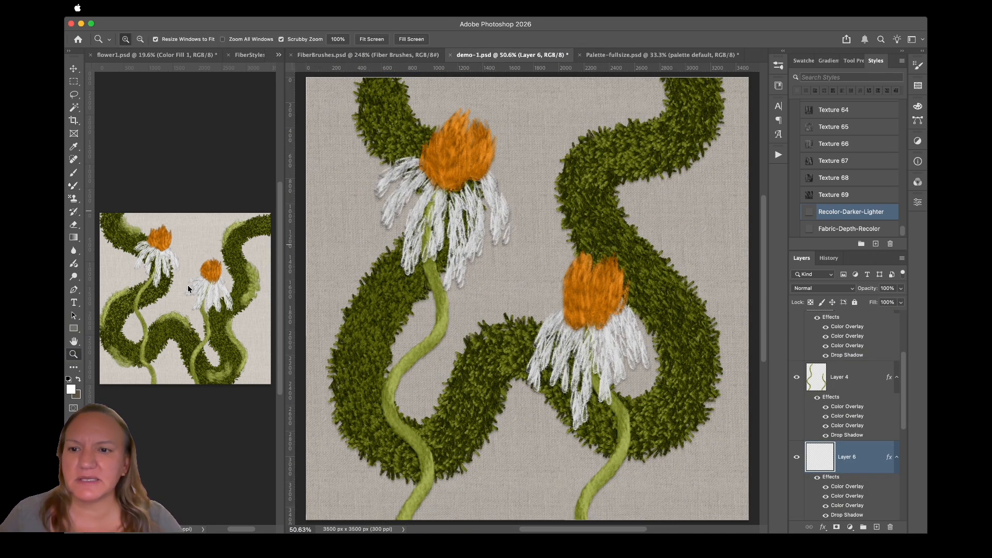
{"action": "left_click", "coordinate": [188, 289]}
{"action": "left_click_drag", "start_coordinate": [177, 283], "coordinate": [243, 283]}
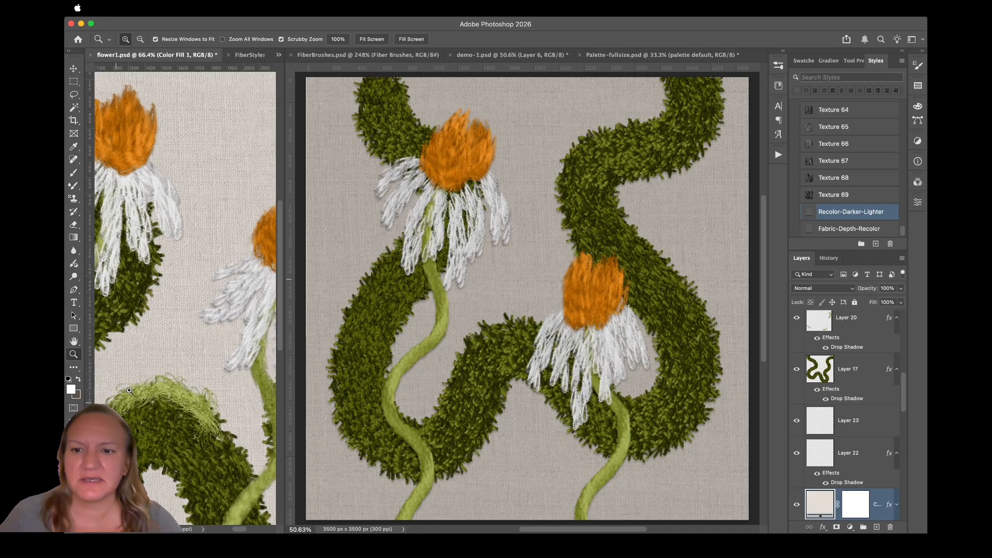
{"action": "left_click", "coordinate": [718, 124]}
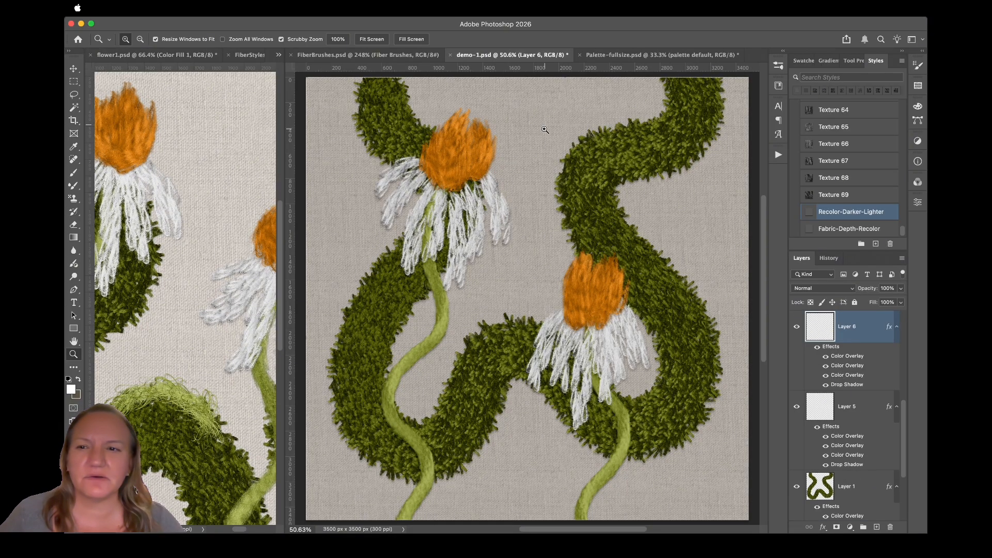
Paint loose light-green 23 hard green accents on Layer 6 along the vine's upper-right bend and the outer edges of both lower loops
{"action": "left_click", "coordinate": [73, 185]}
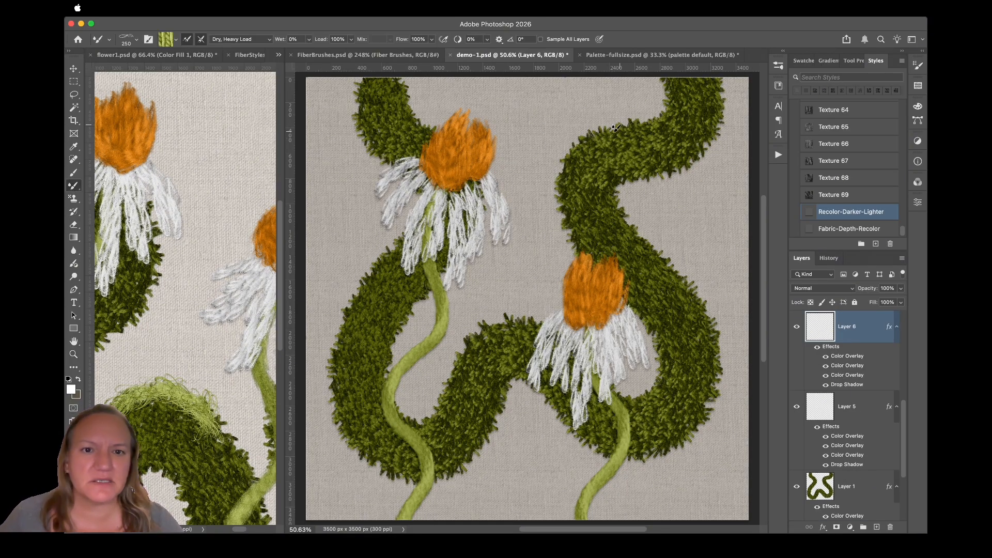
{"action": "mouse_move", "coordinate": [616, 131]}
{"action": "left_mouse_down"}
{"action": "mouse_move", "coordinate": [575, 151]}
{"action": "mouse_move", "coordinate": [570, 208]}
{"action": "left_mouse_up"}
{"action": "key", "text": "super+z"}
{"action": "mouse_move", "coordinate": [619, 127]}
{"action": "left_mouse_down"}
{"action": "mouse_move", "coordinate": [582, 144]}
{"action": "mouse_move", "coordinate": [559, 208]}
{"action": "left_mouse_up"}
{"action": "mouse_move", "coordinate": [715, 327]}
{"action": "left_mouse_down"}
{"action": "mouse_move", "coordinate": [721, 363]}
{"action": "mouse_move", "coordinate": [682, 455]}
{"action": "left_mouse_up"}
{"action": "mouse_move", "coordinate": [347, 306]}
{"action": "left_mouse_down"}
{"action": "mouse_move", "coordinate": [333, 388]}
{"action": "mouse_move", "coordinate": [362, 435]}
{"action": "left_mouse_up"}
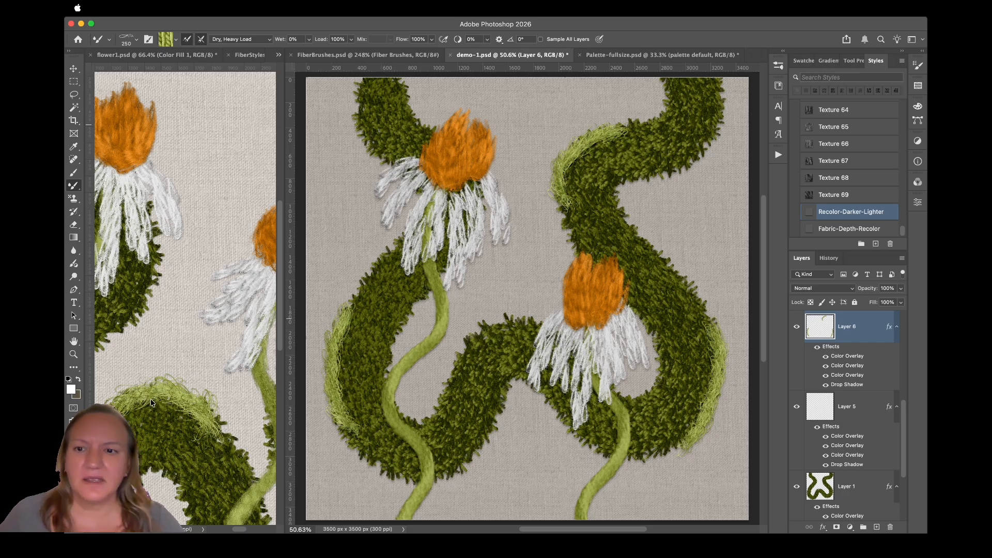
{"action": "left_click", "coordinate": [74, 354]}
{"action": "left_click_drag", "start_coordinate": [590, 138], "coordinate": [585, 164]}
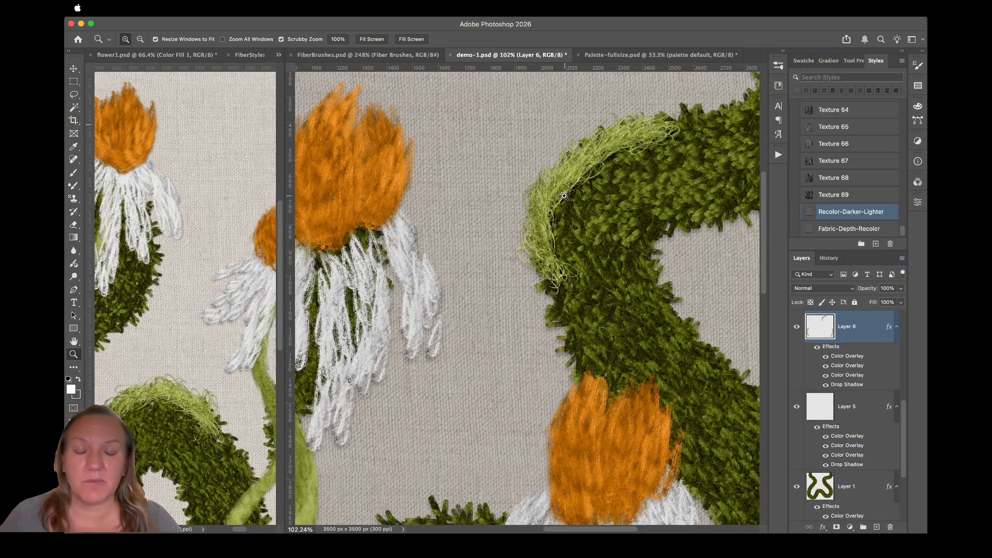
{"action": "left_click_drag", "start_coordinate": [566, 188], "coordinate": [553, 243]}
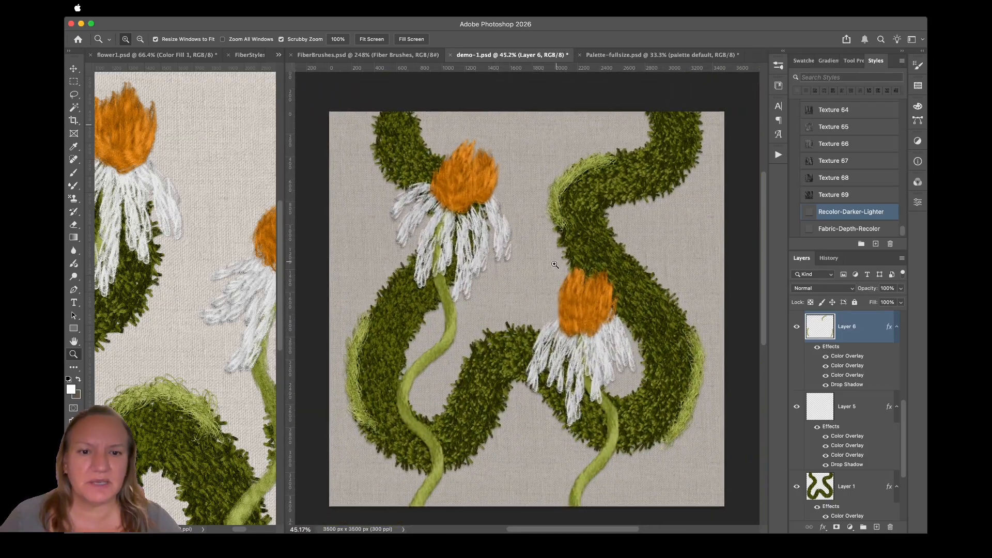
Select Layer 5, load the 22 accent brush at 176 px and try a soft stroke under the vine's upper-right bend
{"action": "left_click", "coordinate": [74, 68]}
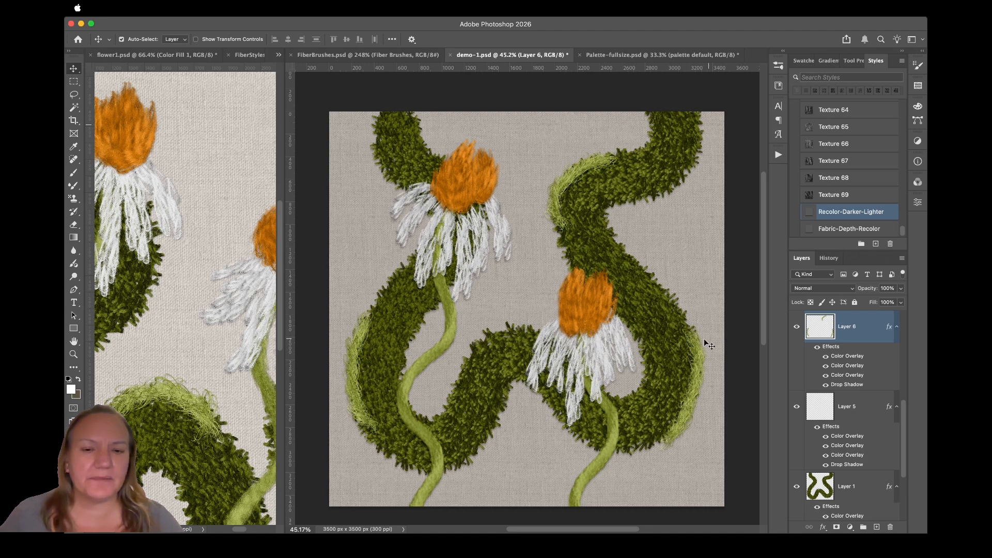
{"action": "left_click", "coordinate": [848, 420]}
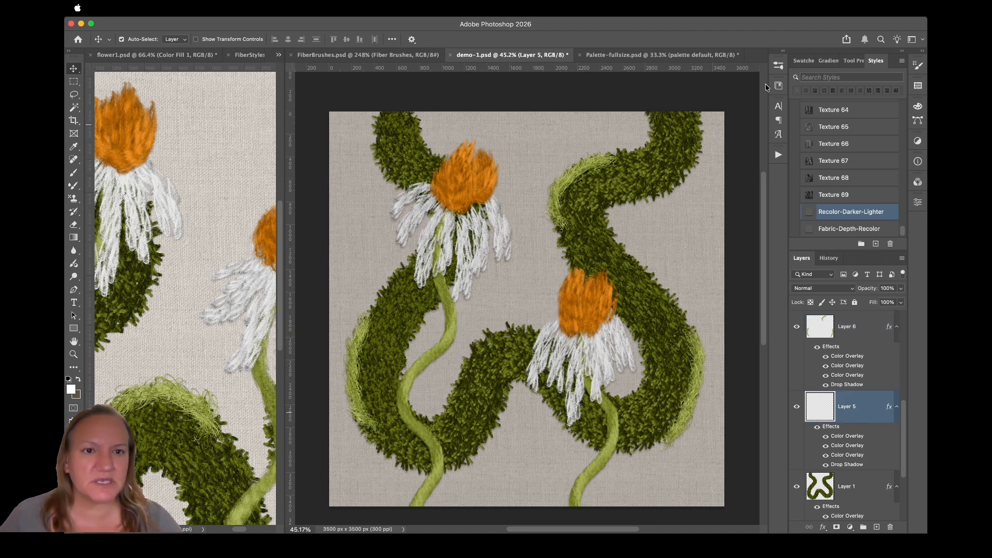
{"action": "left_click", "coordinate": [778, 66]}
{"action": "left_click", "coordinate": [707, 356]}
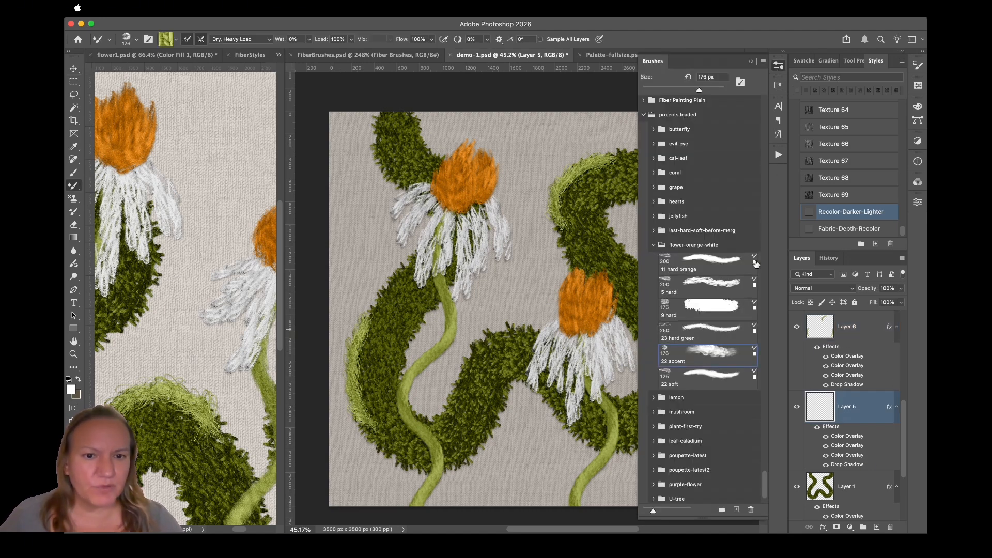
{"action": "left_click", "coordinate": [776, 72]}
{"action": "left_click_drag", "start_coordinate": [698, 153], "coordinate": [648, 202]}
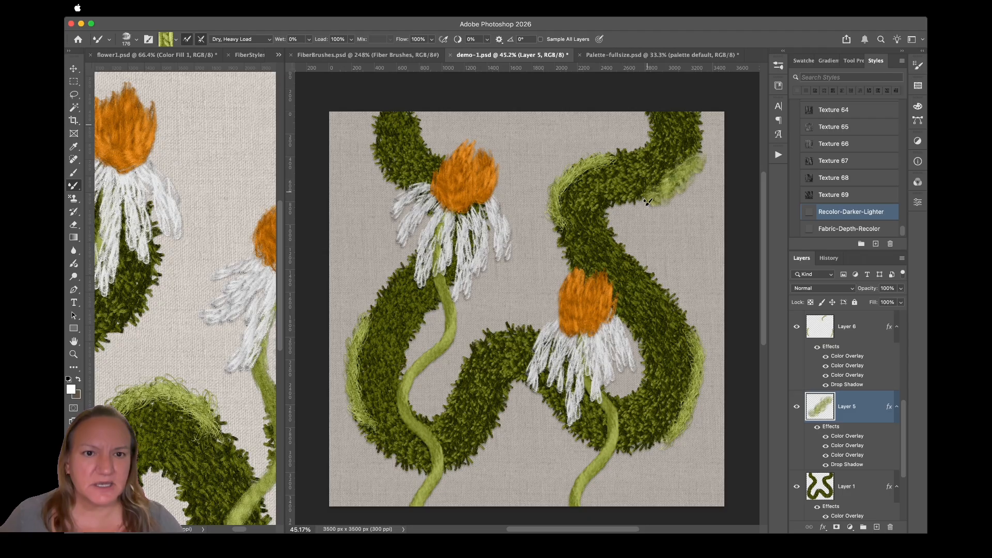
Browse the numbered brush samples across FiberBrushes.psd with the FiberStyles.psd sheet brought up beside them
{"action": "left_click", "coordinate": [576, 56]}
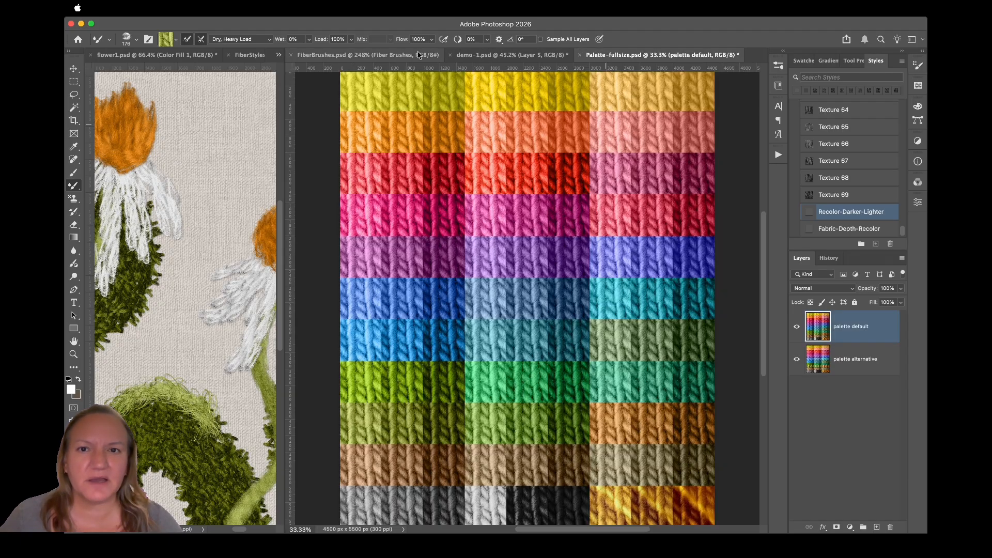
{"action": "left_click", "coordinate": [305, 55]}
{"action": "left_click", "coordinate": [246, 56]}
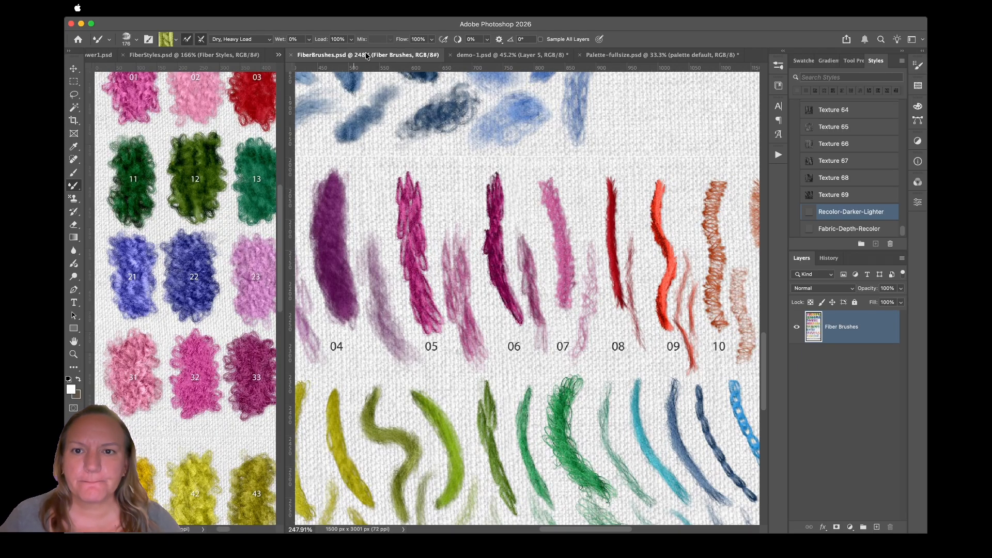
{"action": "scroll", "coordinate": [586, 262], "scroll_direction": "up", "scroll_amount": 2}
{"action": "scroll", "coordinate": [586, 262], "scroll_direction": "up", "scroll_amount": 10}
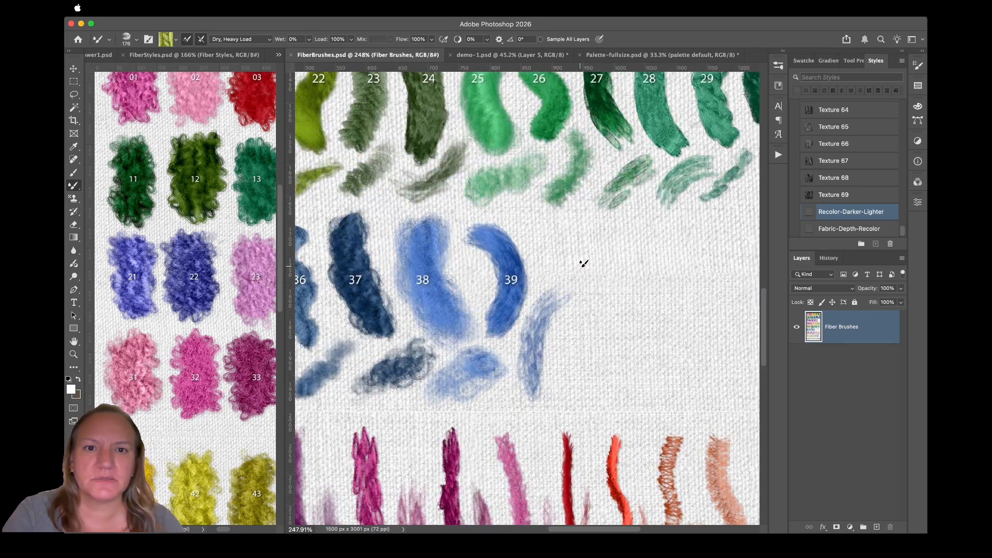
{"action": "scroll", "coordinate": [581, 265], "scroll_direction": "right", "scroll_amount": 5}
{"action": "scroll", "coordinate": [581, 266], "scroll_direction": "left", "scroll_amount": 10}
{"action": "scroll", "coordinate": [581, 265], "scroll_direction": "up", "scroll_amount": 3}
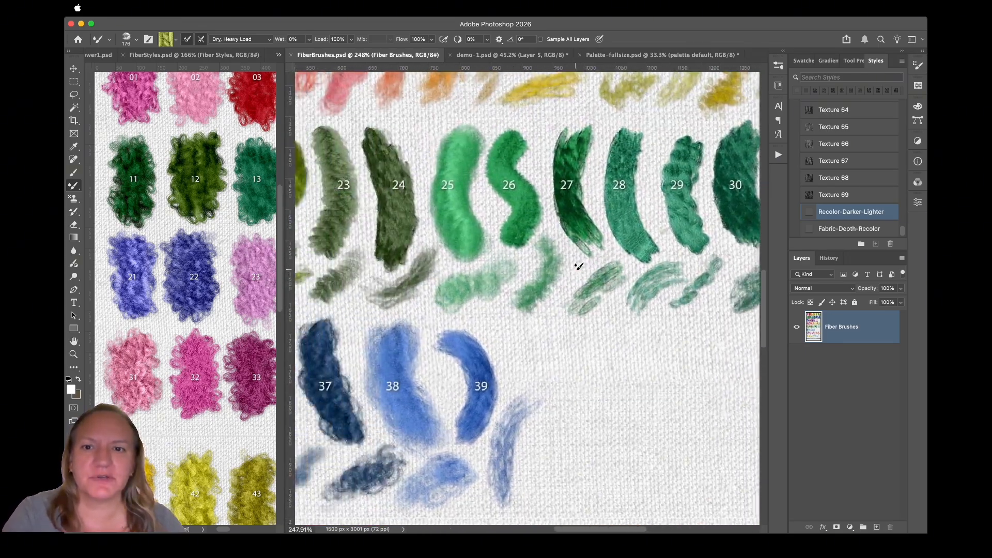
{"action": "scroll", "coordinate": [578, 267], "scroll_direction": "left", "scroll_amount": 3}
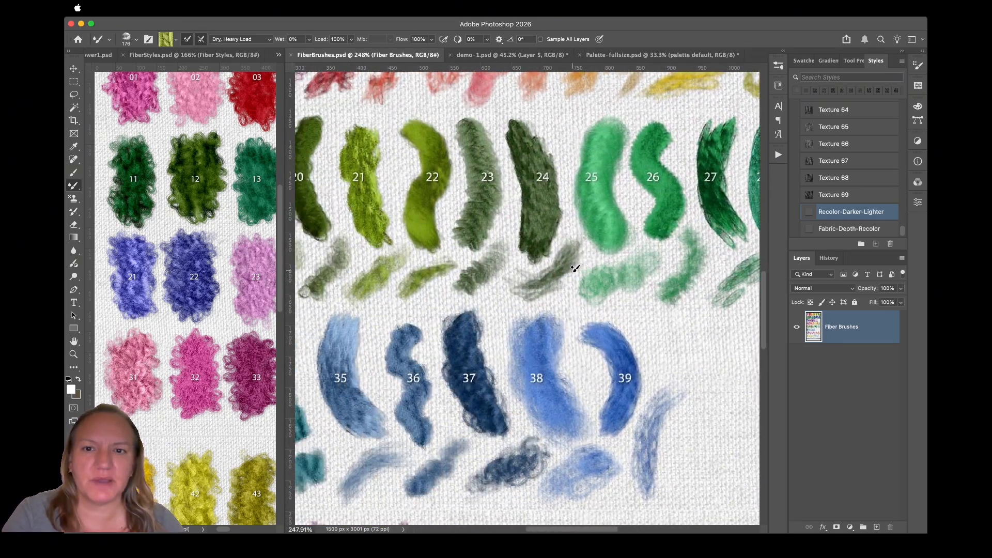
{"action": "scroll", "coordinate": [574, 268], "scroll_direction": "down", "scroll_amount": 5}
{"action": "scroll", "coordinate": [574, 268], "scroll_direction": "down", "scroll_amount": 15}
{"action": "scroll", "coordinate": [574, 268], "scroll_direction": "right", "scroll_amount": 5}
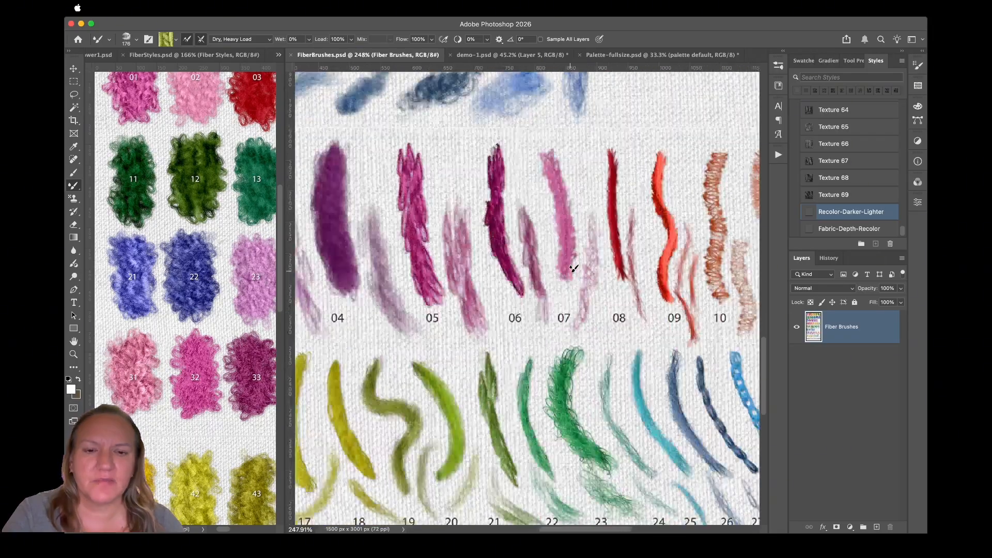
{"action": "scroll", "coordinate": [573, 269], "scroll_direction": "right", "scroll_amount": 2}
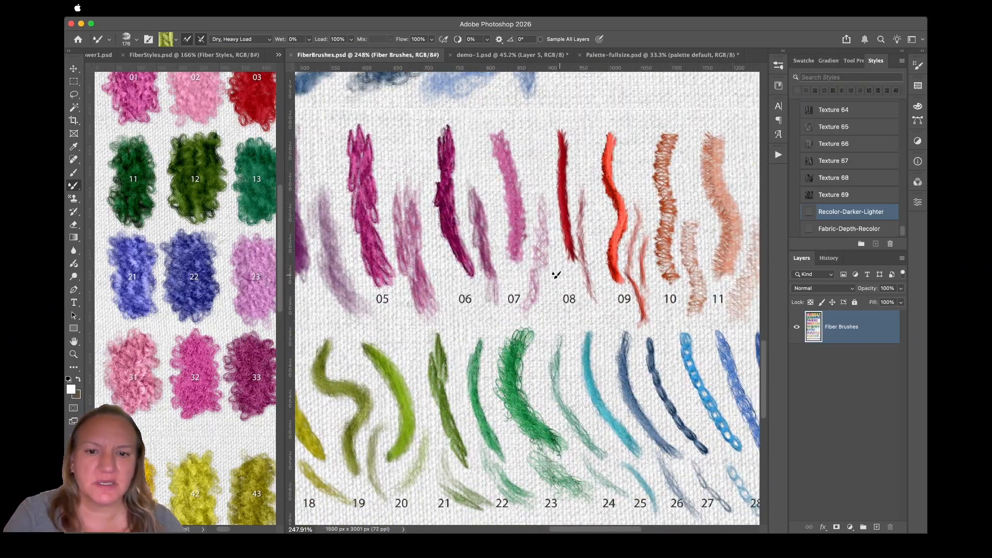
{"action": "scroll", "coordinate": [549, 282], "scroll_direction": "up", "scroll_amount": 20}
{"action": "scroll", "coordinate": [549, 282], "scroll_direction": "right", "scroll_amount": 7}
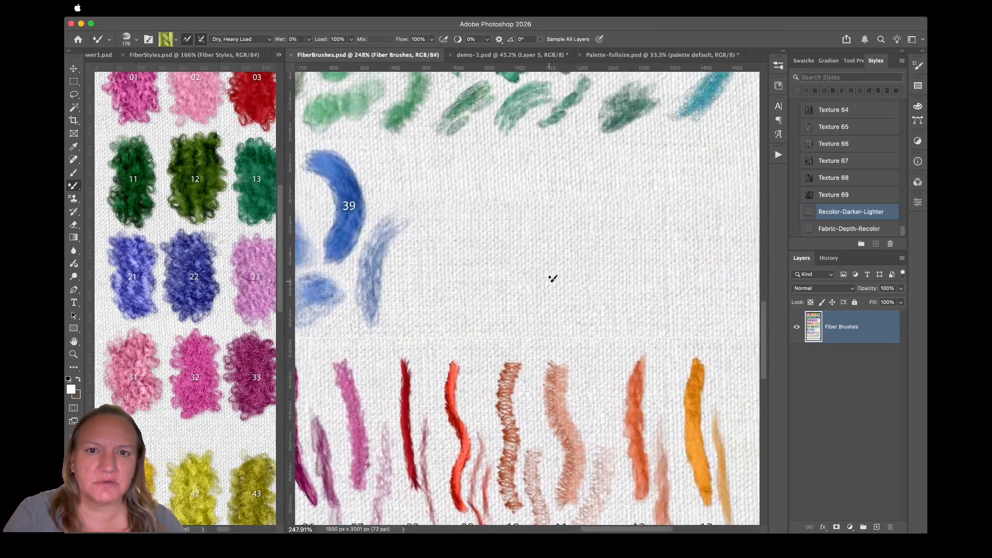
{"action": "scroll", "coordinate": [552, 279], "scroll_direction": "up", "scroll_amount": 16}
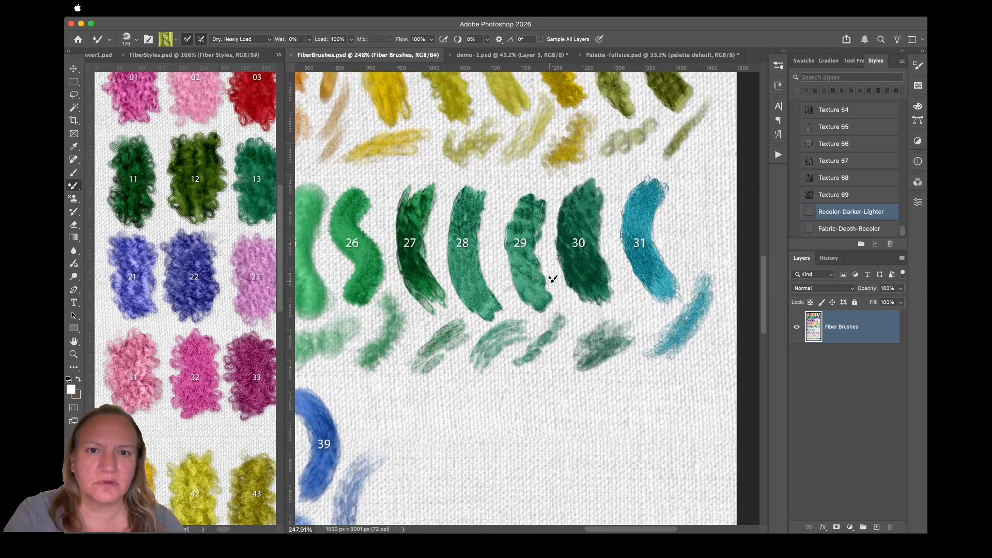
{"action": "scroll", "coordinate": [552, 280], "scroll_direction": "up", "scroll_amount": 6}
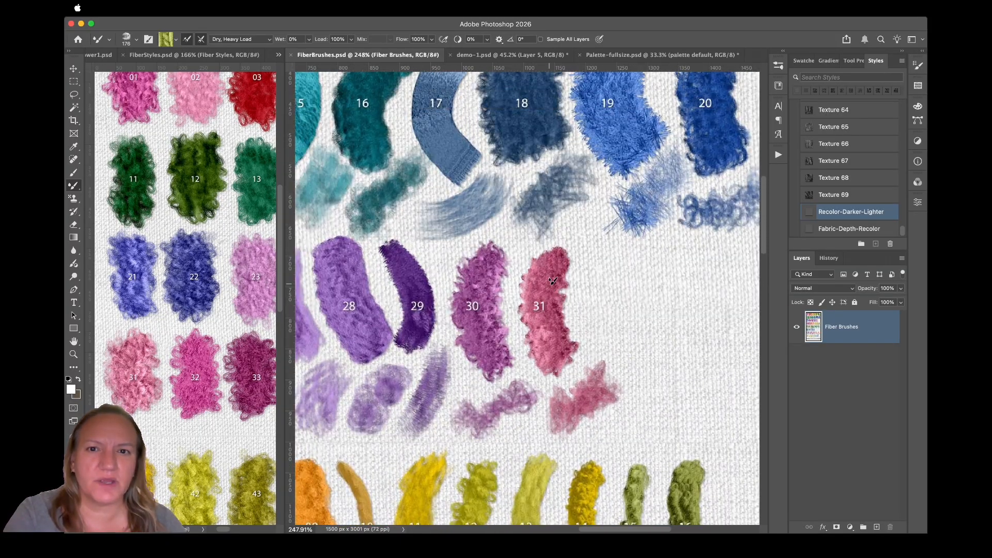
{"action": "scroll", "coordinate": [552, 280], "scroll_direction": "left", "scroll_amount": 18}
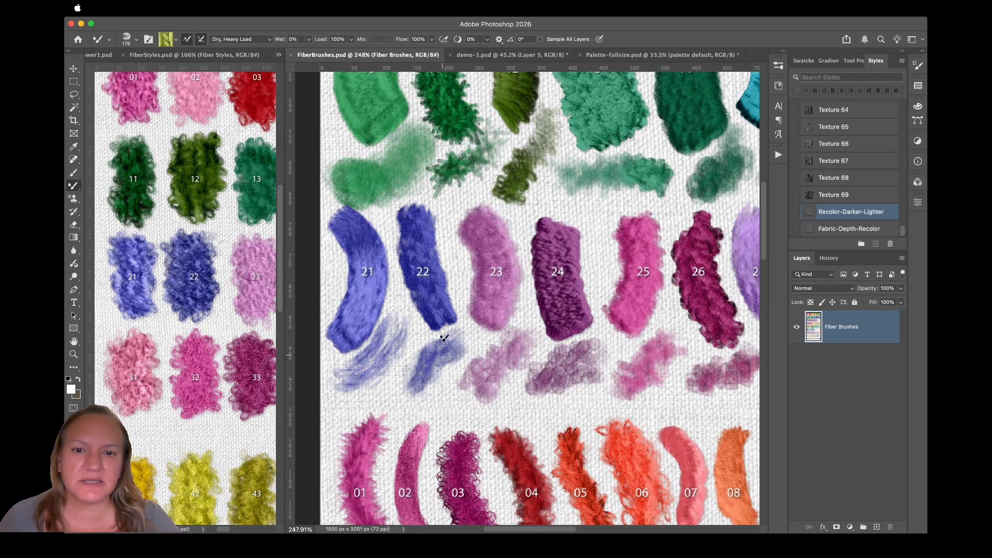
{"action": "left_click", "coordinate": [503, 52]}
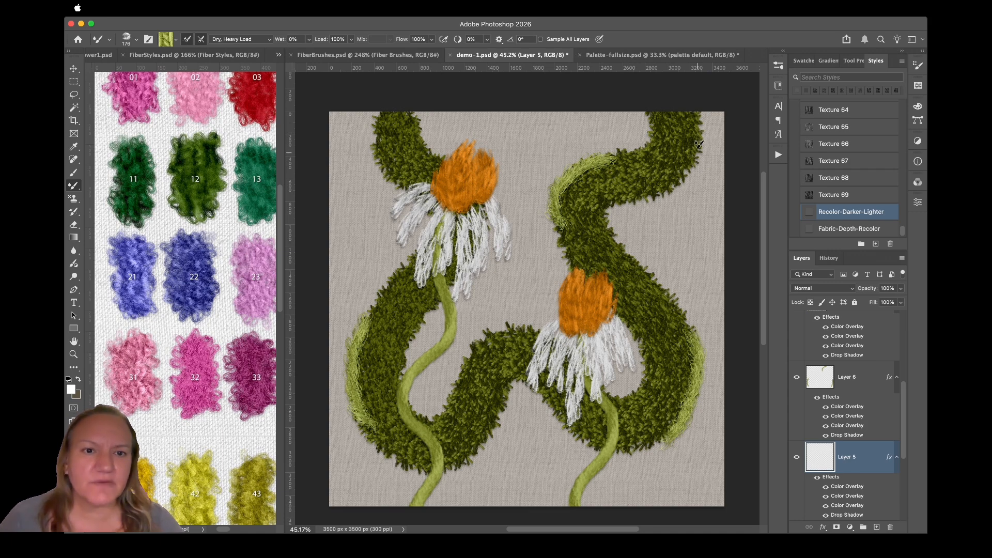
Paint a soft light-green accent on Layer 5 along the underside of the vine's upper-right bend, redoing the first stroke
{"action": "left_click_drag", "start_coordinate": [699, 145], "coordinate": [653, 192]}
{"action": "left_click", "coordinate": [74, 354]}
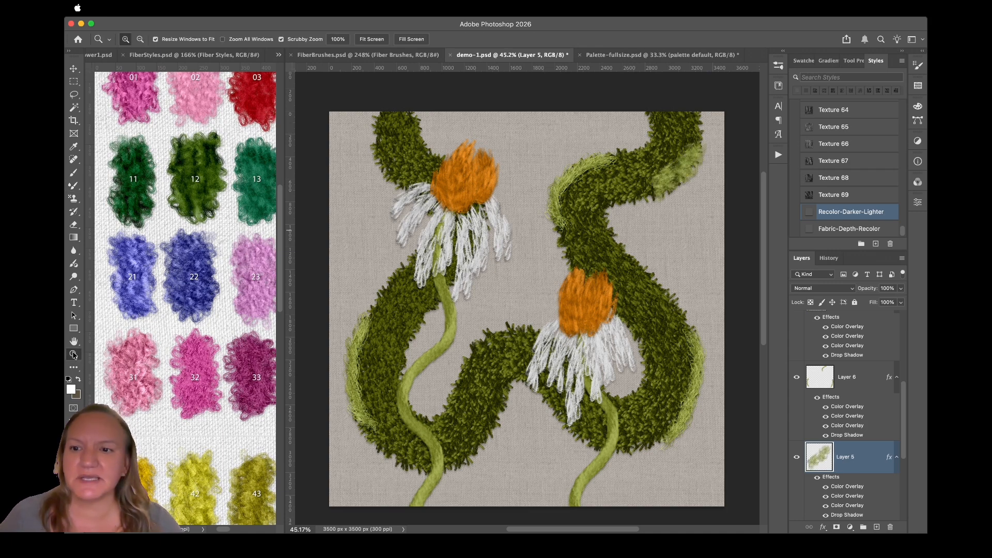
{"action": "left_click_drag", "start_coordinate": [698, 165], "coordinate": [729, 167]}
{"action": "left_click_drag", "start_coordinate": [609, 531], "coordinate": [636, 531]}
{"action": "left_click", "coordinate": [71, 186]}
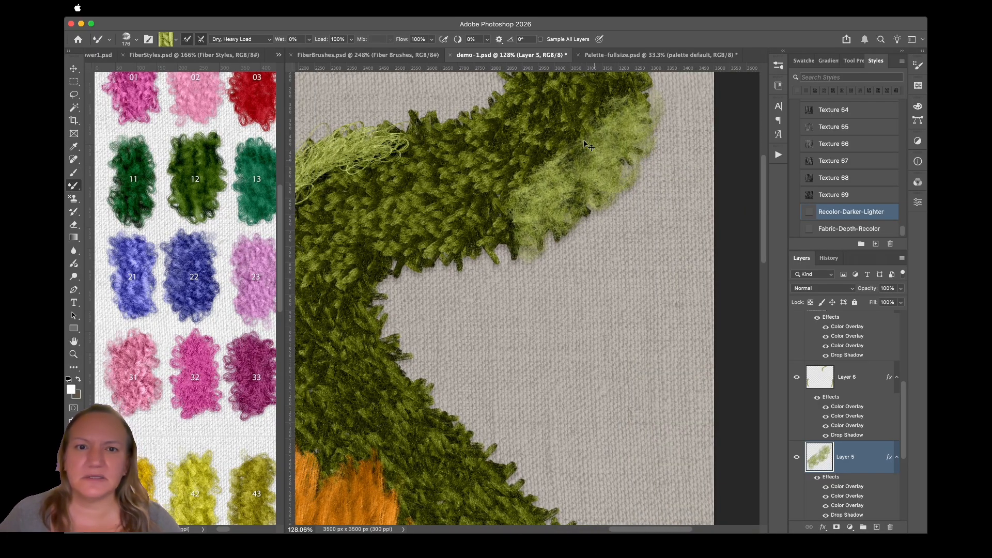
{"action": "key", "text": "super+z"}
{"action": "mouse_move", "coordinate": [621, 139]}
{"action": "left_mouse_down"}
{"action": "mouse_move", "coordinate": [509, 224]}
{"action": "mouse_move", "coordinate": [488, 224]}
{"action": "left_mouse_up"}
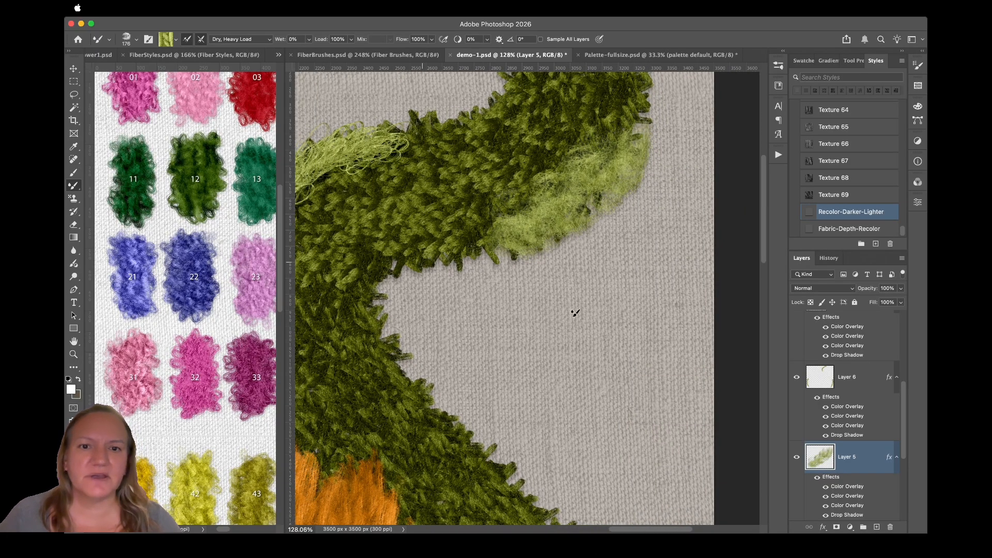
Try a soft accent stroke down the vine's outer edge to the right of the lower flower and undo it
{"action": "left_click_drag", "start_coordinate": [764, 216], "coordinate": [745, 288]}
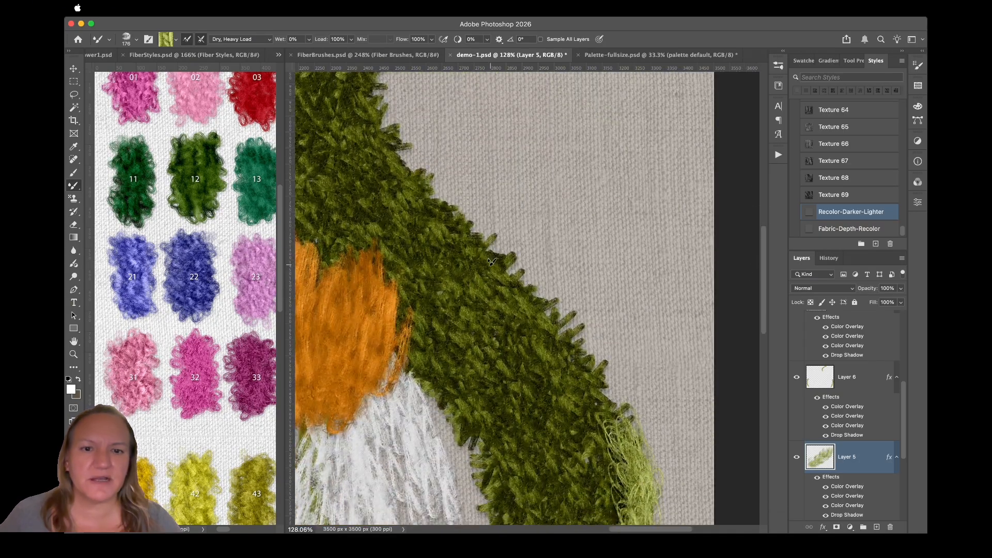
{"action": "mouse_move", "coordinate": [492, 262]}
{"action": "left_mouse_down"}
{"action": "mouse_move", "coordinate": [564, 345]}
{"action": "mouse_move", "coordinate": [599, 430]}
{"action": "left_mouse_up"}
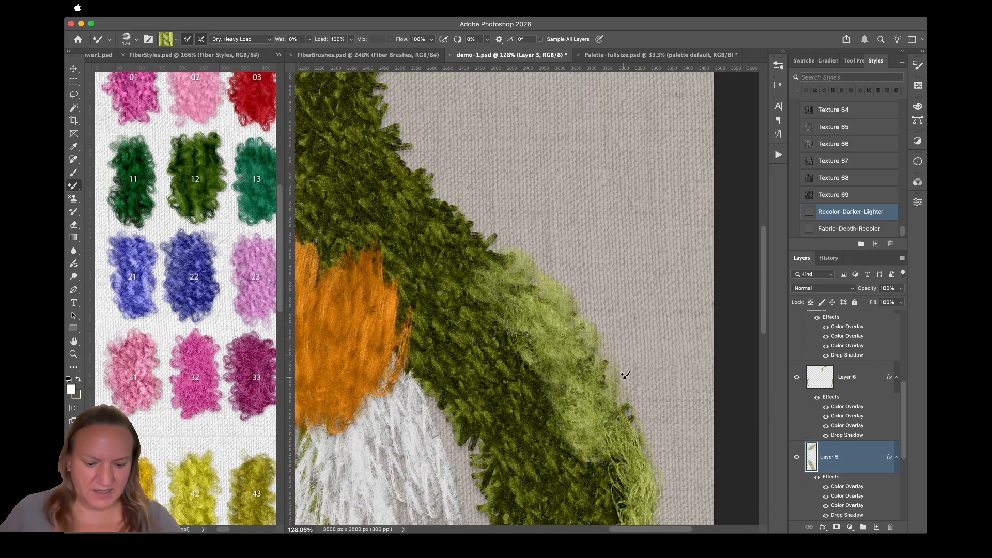
{"action": "key", "text": "super+0"}
{"action": "key", "text": "super+z"}
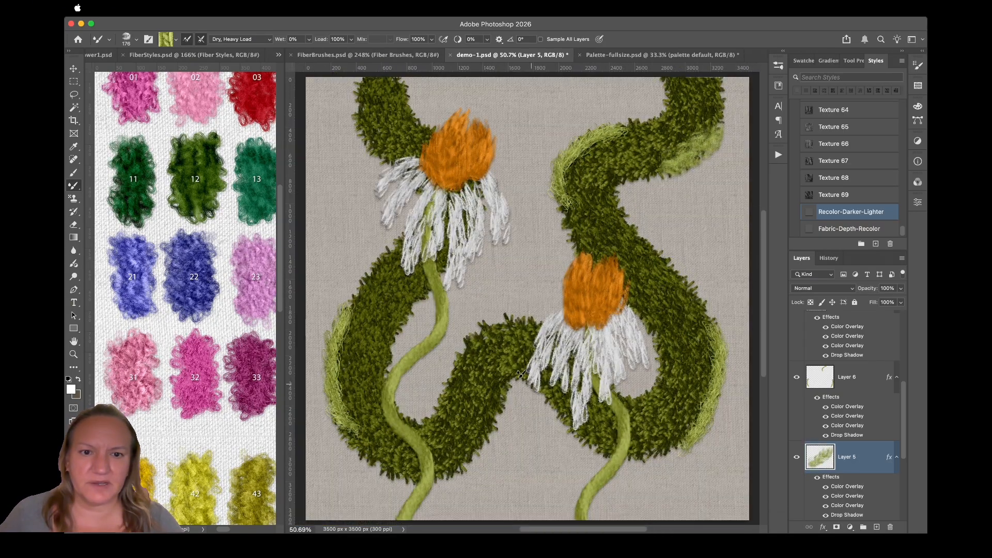
Paint soft light-green accents along the vine's middle arch, the lower-left loop's outer edge and the upper-left section's outer edge on Layer 5
{"action": "mouse_move", "coordinate": [519, 323]}
{"action": "left_mouse_down"}
{"action": "mouse_move", "coordinate": [464, 352]}
{"action": "mouse_move", "coordinate": [460, 381]}
{"action": "left_mouse_up"}
{"action": "mouse_move", "coordinate": [488, 413]}
{"action": "left_mouse_down"}
{"action": "mouse_move", "coordinate": [460, 459]}
{"action": "mouse_move", "coordinate": [435, 476]}
{"action": "left_mouse_up"}
{"action": "mouse_move", "coordinate": [379, 101]}
{"action": "left_mouse_down"}
{"action": "mouse_move", "coordinate": [363, 134]}
{"action": "mouse_move", "coordinate": [396, 144]}
{"action": "left_mouse_up"}
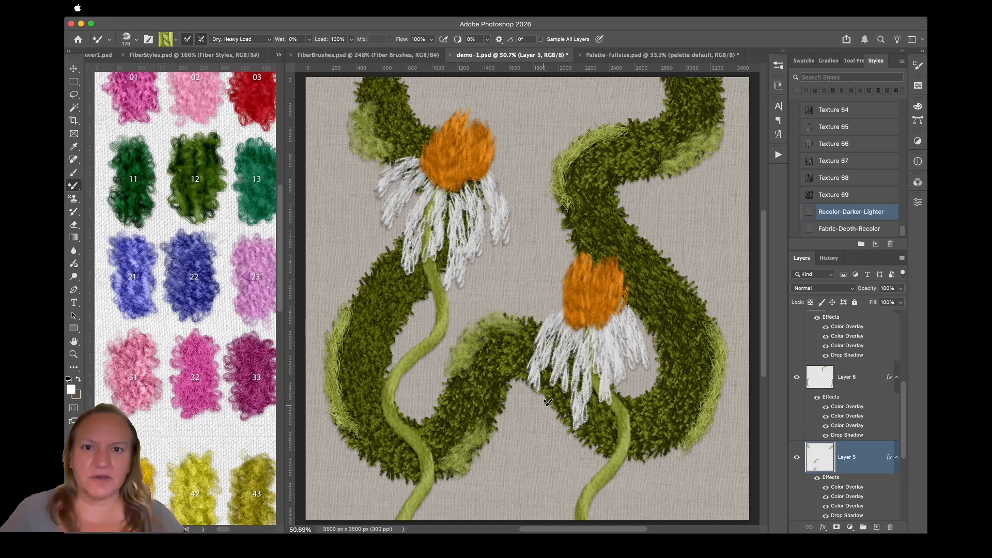
Fit the whole FiberStyles.psd sheet in view and enlarge demo-1.psd to 66.7% in a wider pane, bringing its right canvas edge into view
{"action": "left_click", "coordinate": [214, 55]}
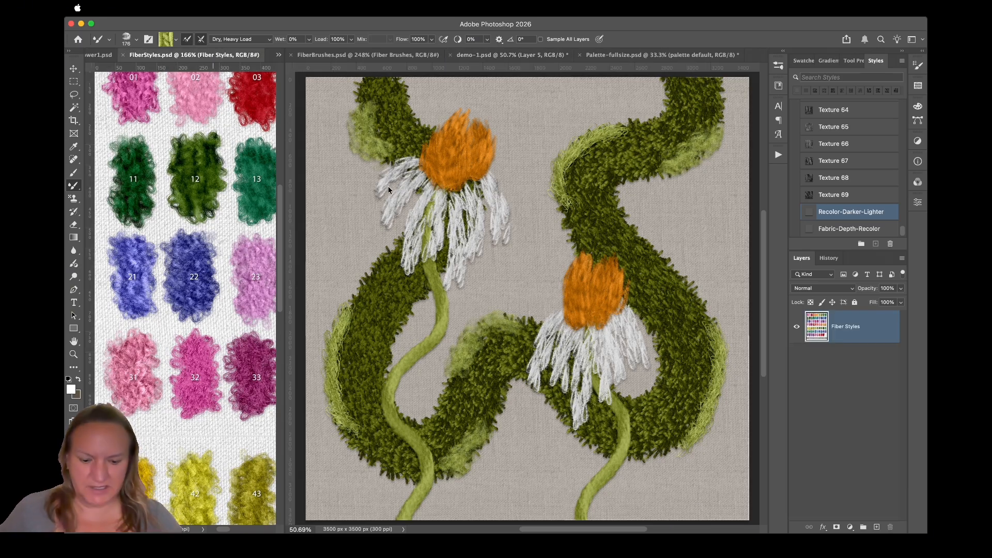
{"action": "key", "text": "super+0"}
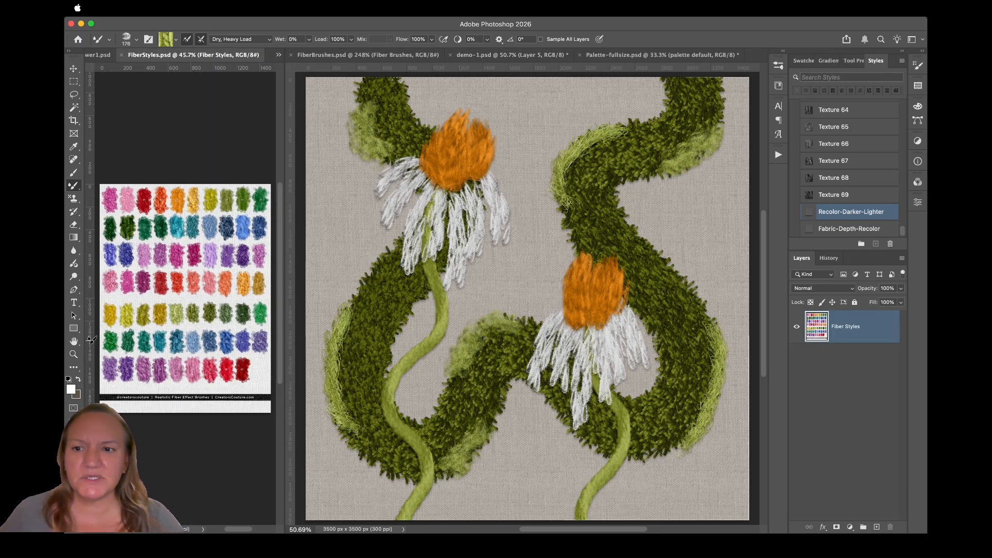
{"action": "left_click", "coordinate": [73, 356]}
{"action": "left_click", "coordinate": [619, 237]}
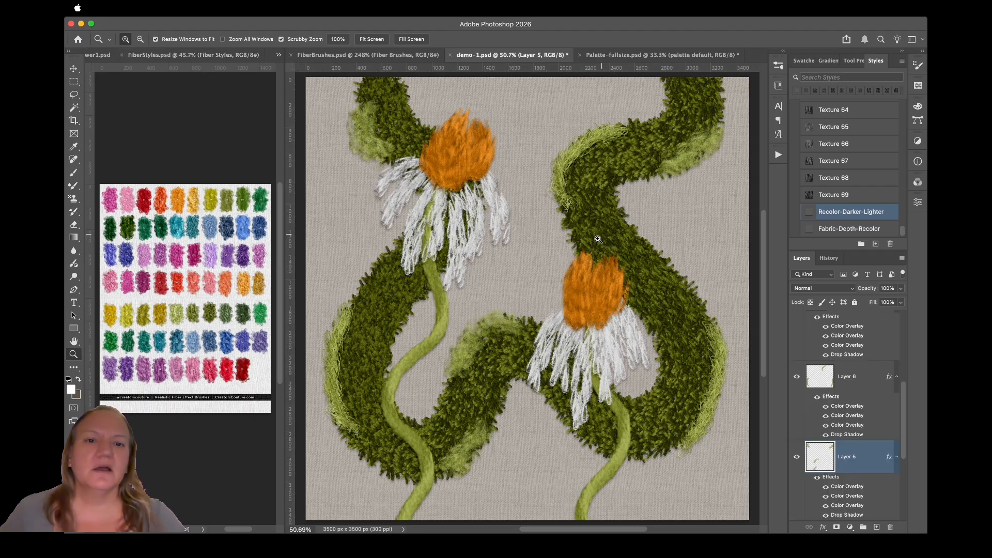
{"action": "left_click", "coordinate": [574, 255]}
{"action": "left_click", "coordinate": [73, 68]}
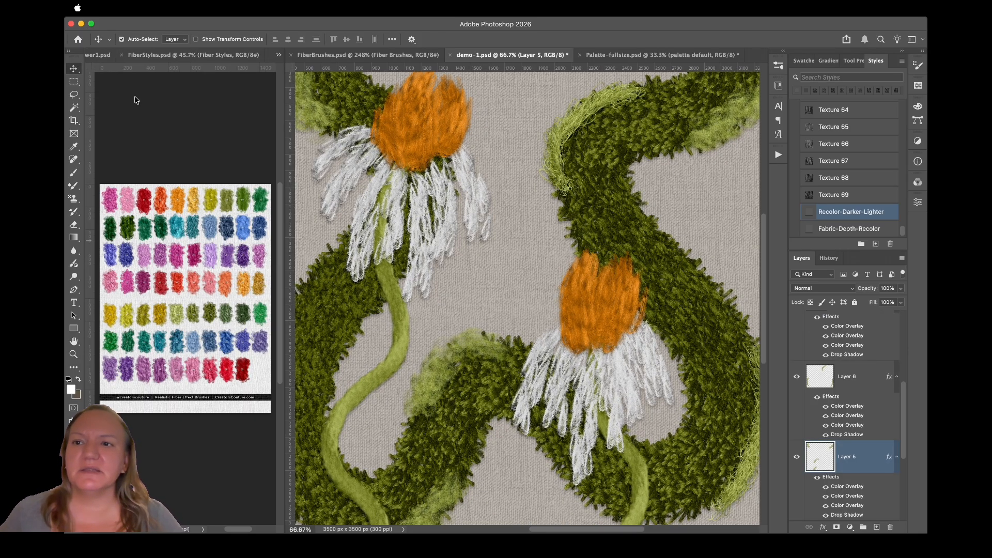
{"action": "left_click_drag", "start_coordinate": [284, 167], "coordinate": [243, 162]}
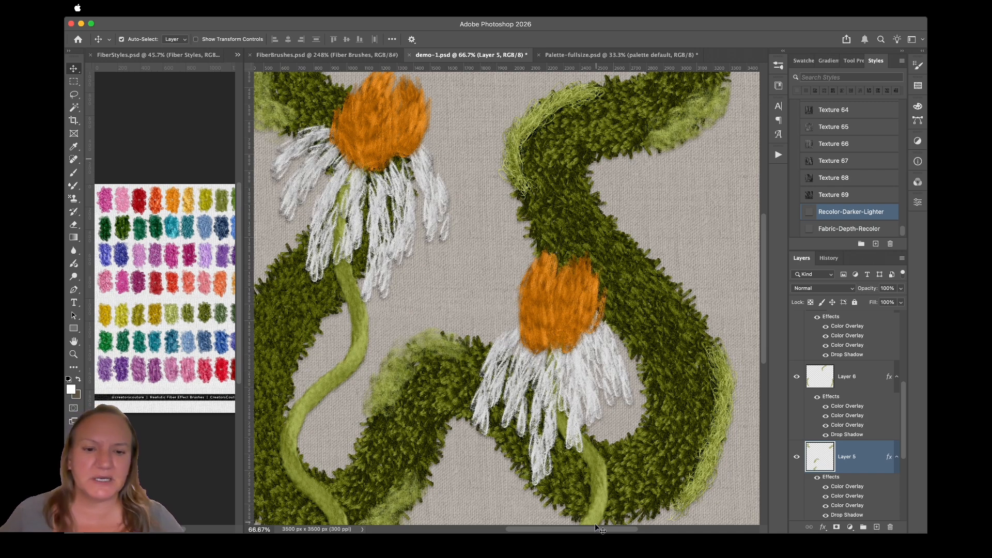
{"action": "left_click_drag", "start_coordinate": [586, 531], "coordinate": [602, 533]}
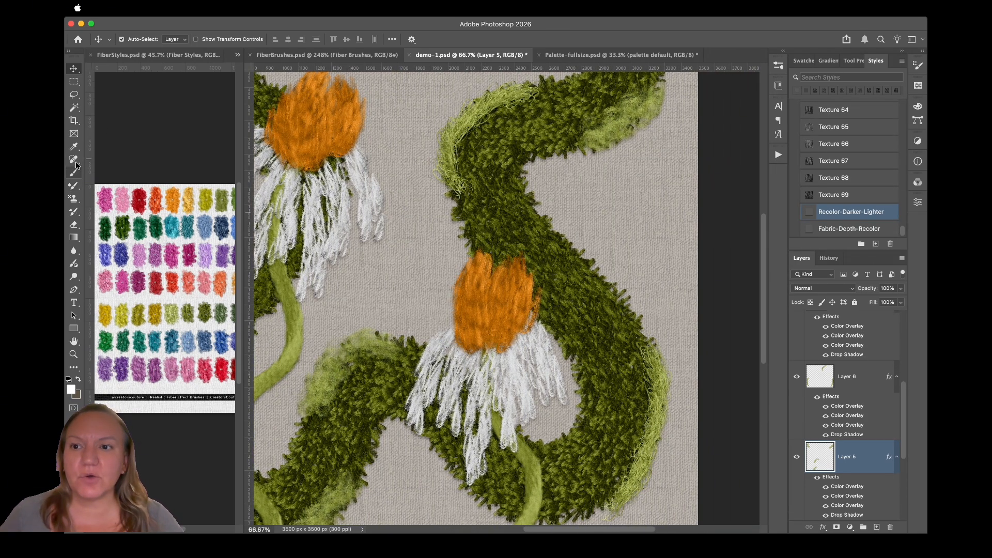
Sample a dark green from the vine and add two new empty layers, Layer 7 and Layer 8, above Layer 2
{"action": "left_click", "coordinate": [75, 145]}
{"action": "left_click", "coordinate": [500, 122]}
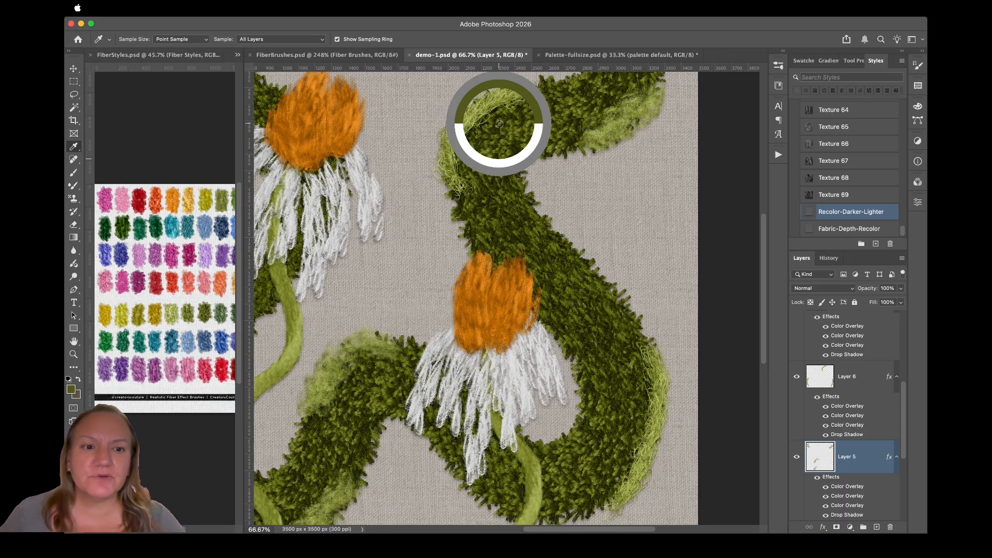
{"action": "left_click_drag", "start_coordinate": [905, 401], "coordinate": [904, 311]}
{"action": "left_click", "coordinate": [869, 327]}
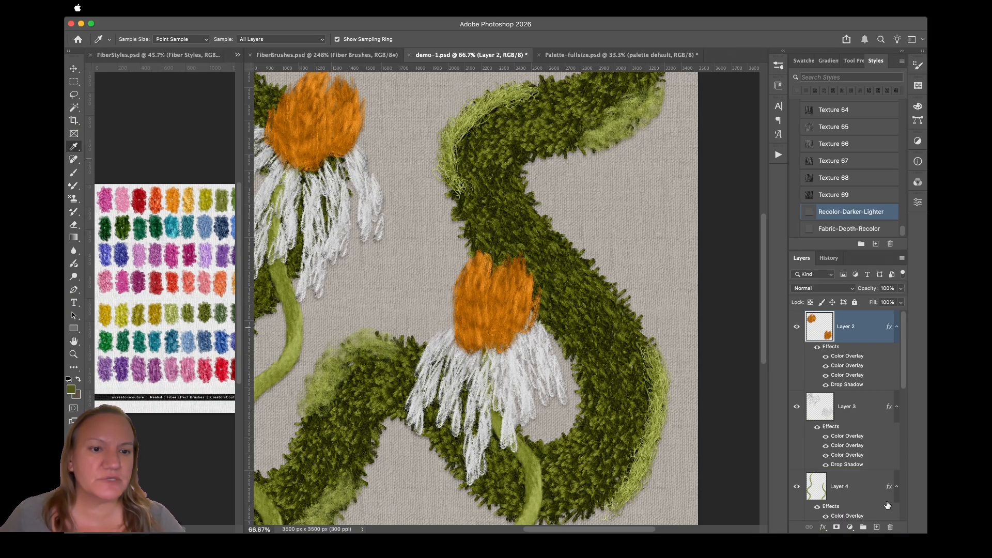
{"action": "left_click", "coordinate": [879, 526]}
{"action": "key", "text": "alt+shift+super+n"}
Load the W 9 brush at 250 px from the Wide Collection of the Fiber Painting Plain brushes
{"action": "left_click", "coordinate": [780, 86]}
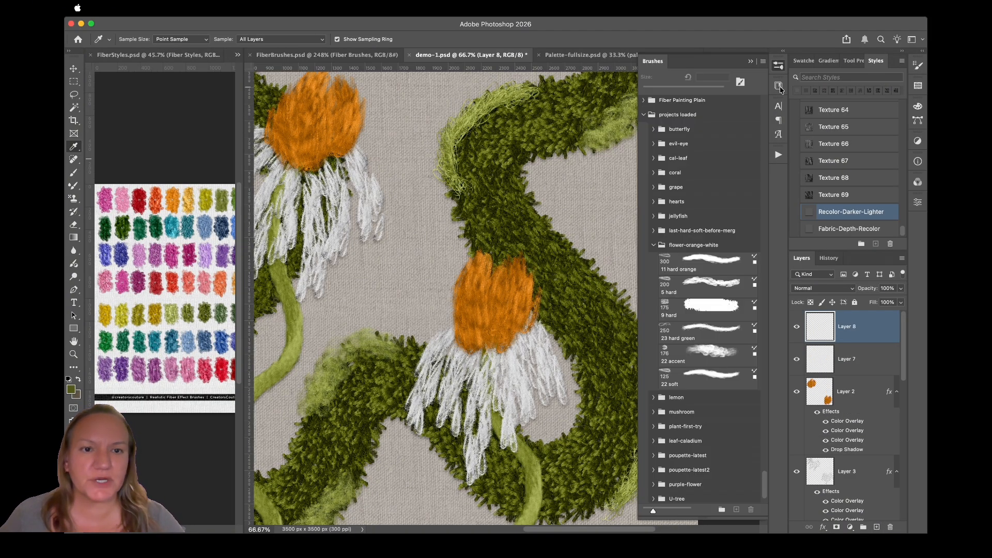
{"action": "left_click_drag", "start_coordinate": [762, 482], "coordinate": [763, 492]}
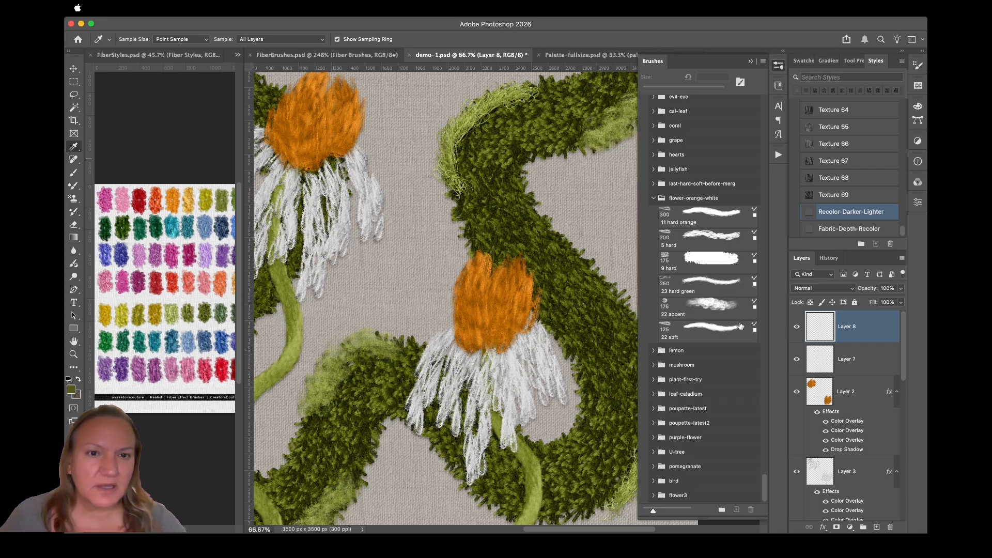
{"action": "scroll", "coordinate": [676, 165], "scroll_direction": "up", "scroll_amount": 10}
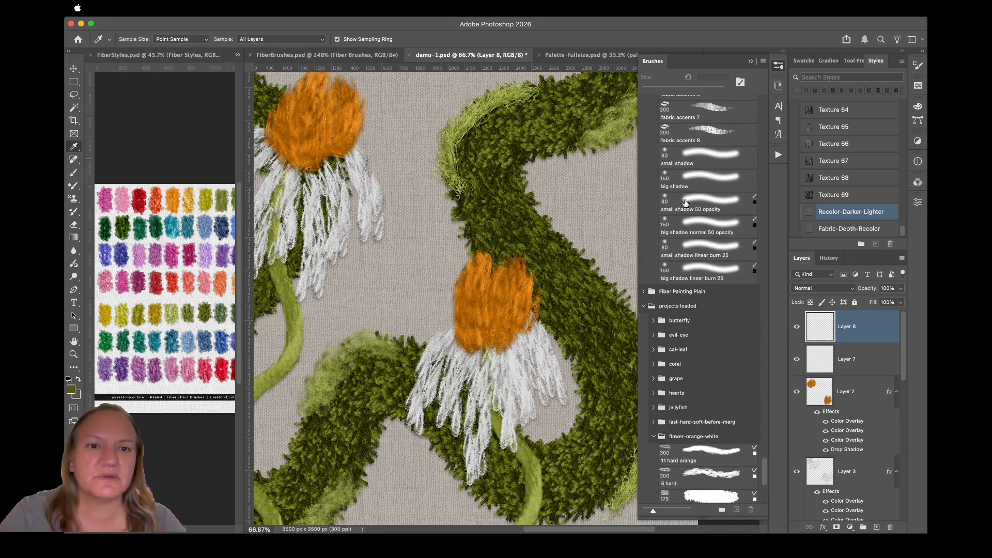
{"action": "left_click", "coordinate": [644, 292]}
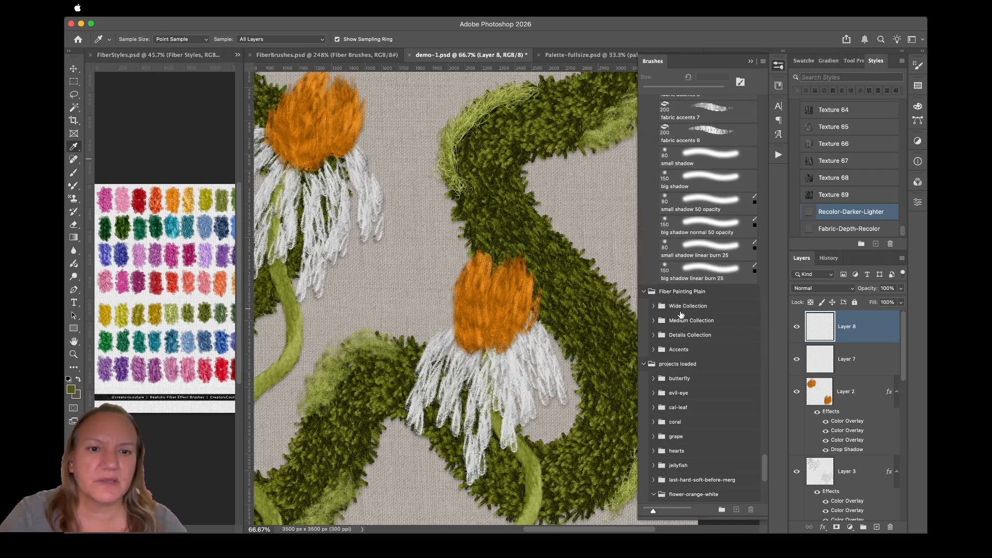
{"action": "left_click", "coordinate": [653, 306]}
{"action": "left_click_drag", "start_coordinate": [761, 389], "coordinate": [761, 408]}
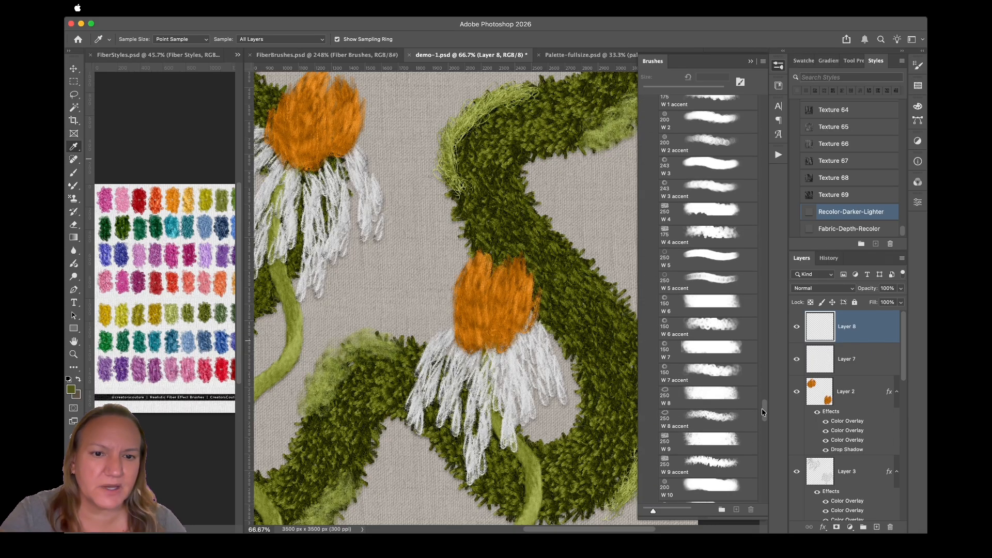
{"action": "left_click", "coordinate": [699, 432]}
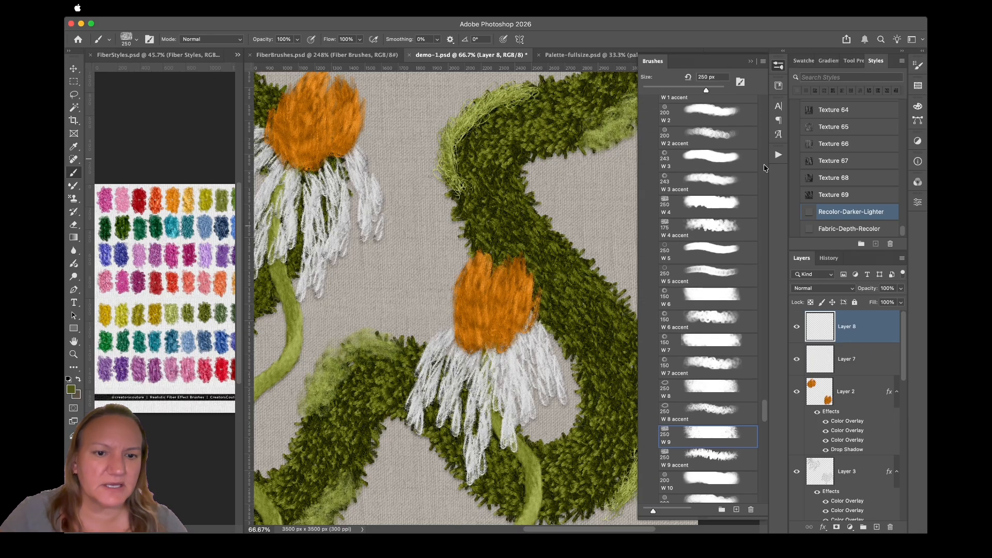
{"action": "left_click", "coordinate": [778, 65]}
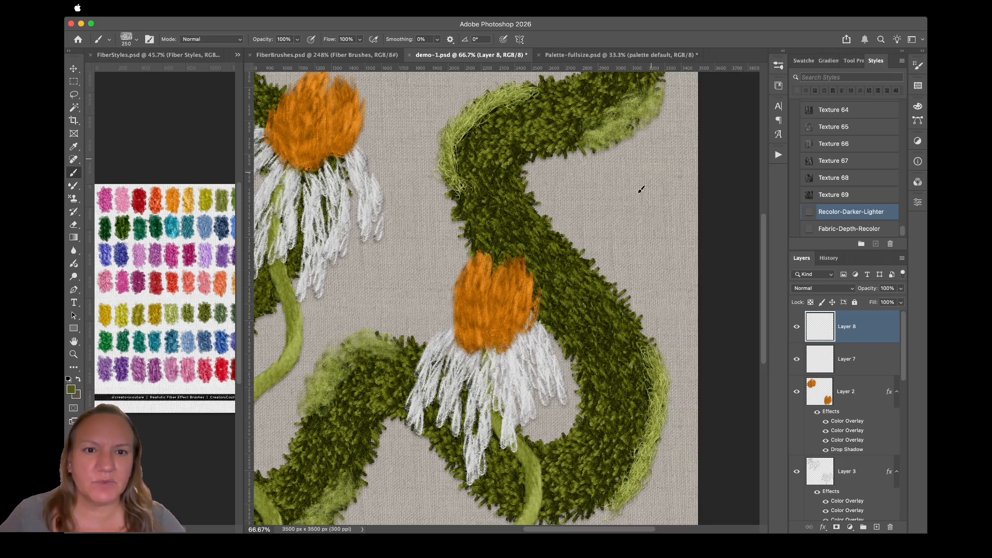
Try dark-green W 9 swatch strokes on the blank linen beside the vine's right bend and undo each one
{"action": "left_click_drag", "start_coordinate": [647, 270], "coordinate": [663, 266]}
{"action": "key", "text": "super+z"}
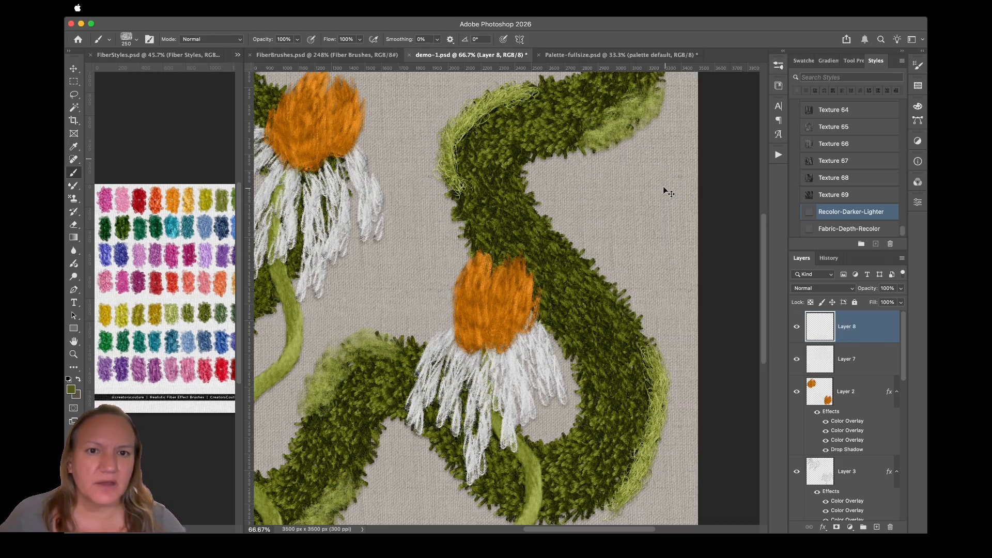
{"action": "left_click_drag", "start_coordinate": [644, 181], "coordinate": [672, 315]}
{"action": "key", "text": "super+z"}
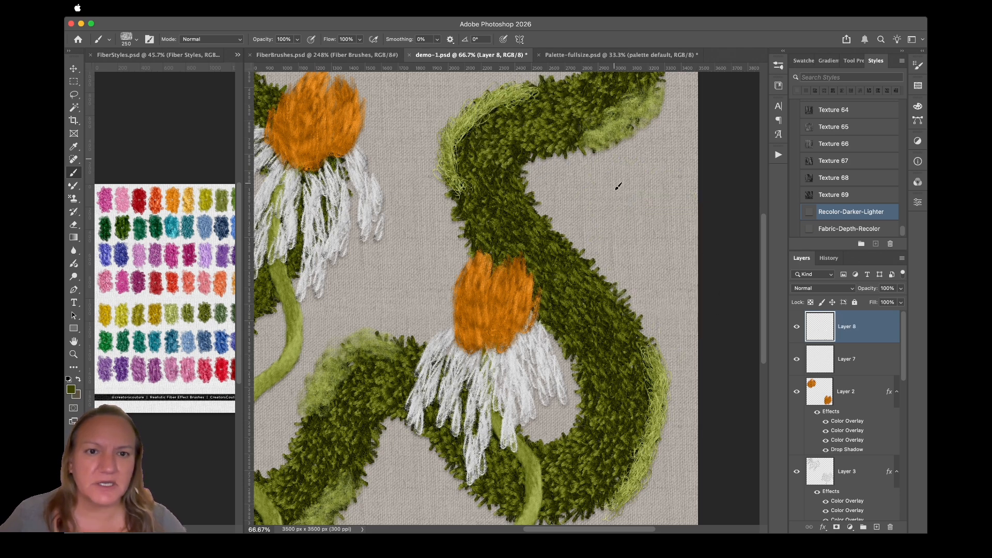
{"action": "mouse_move", "coordinate": [618, 186]}
{"action": "left_mouse_down"}
{"action": "mouse_move", "coordinate": [640, 229]}
{"action": "mouse_move", "coordinate": [722, 284]}
{"action": "left_mouse_up"}
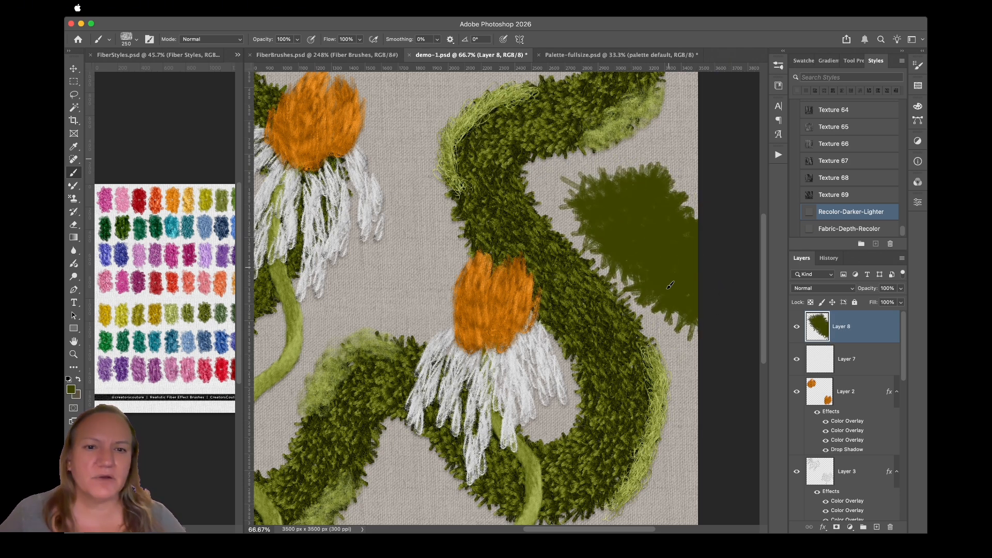
{"action": "key", "text": "super+z"}
Paint a solid dark-green test swatch on Layer 8 beside the vine's right bend and apply the Texture 52 style
{"action": "mouse_move", "coordinate": [626, 177]}
{"action": "left_mouse_down"}
{"action": "mouse_move", "coordinate": [667, 243]}
{"action": "mouse_move", "coordinate": [687, 321]}
{"action": "left_mouse_up"}
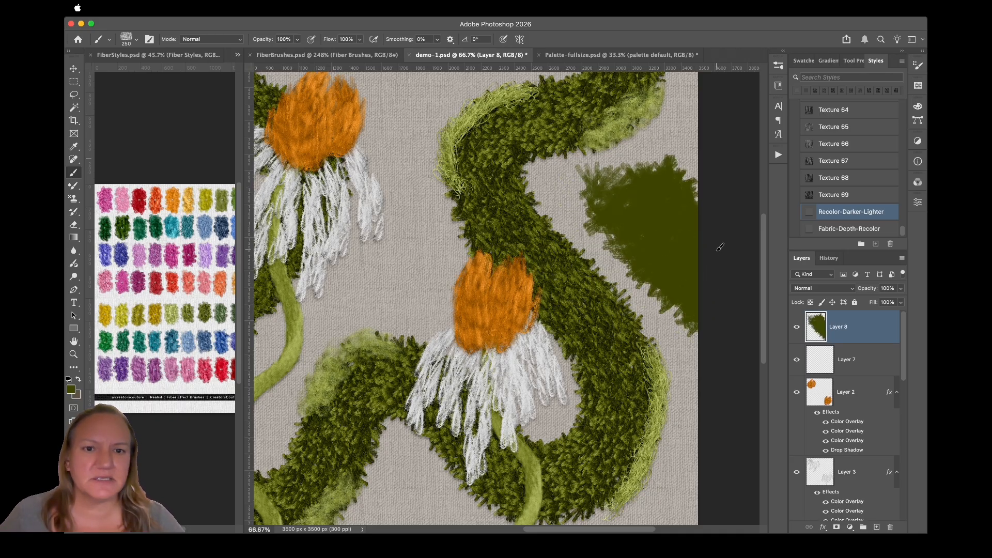
{"action": "left_click", "coordinate": [74, 69]}
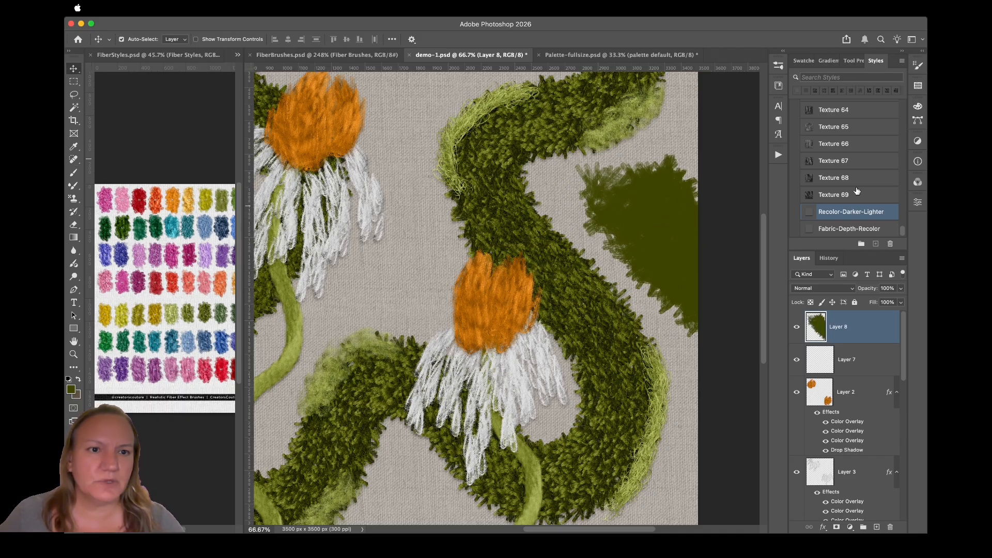
{"action": "scroll", "coordinate": [842, 168], "scroll_direction": "up", "scroll_amount": 5}
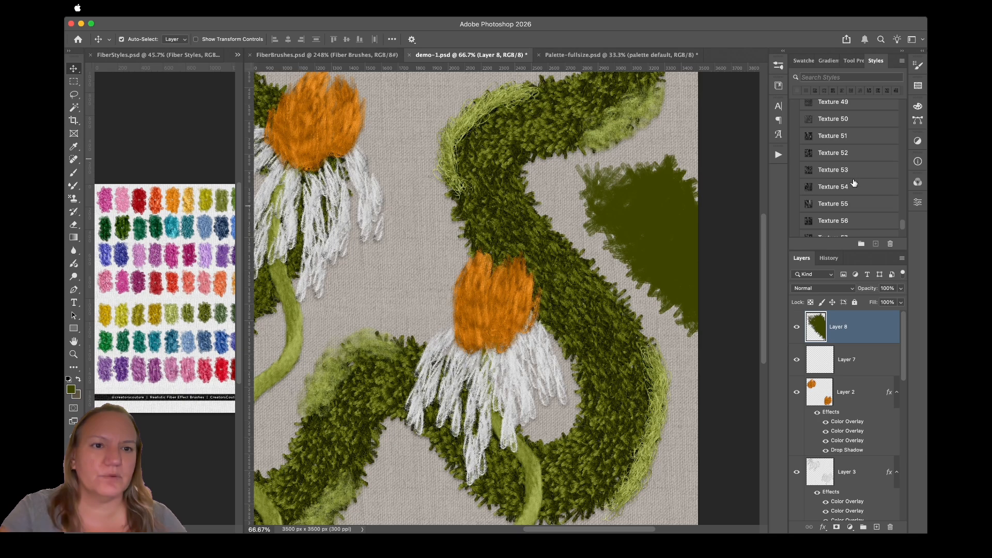
{"action": "left_click", "coordinate": [848, 171]}
{"action": "left_click", "coordinate": [837, 154]}
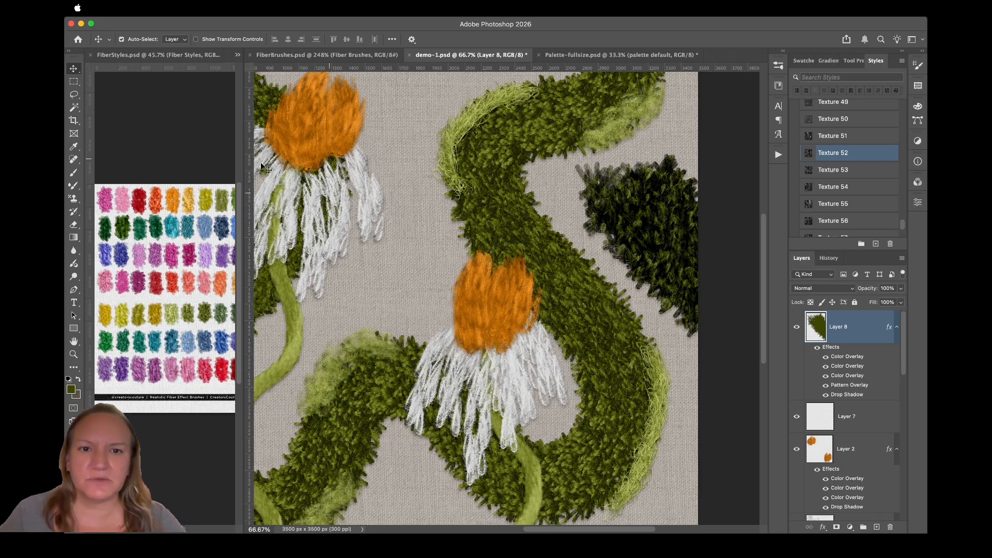
Clear the dark swatch from Layer 8 and repaint it in a lighter green sampled from the vine
{"action": "key", "text": "ctrl+a"}
{"action": "key", "text": "ctrl+x"}
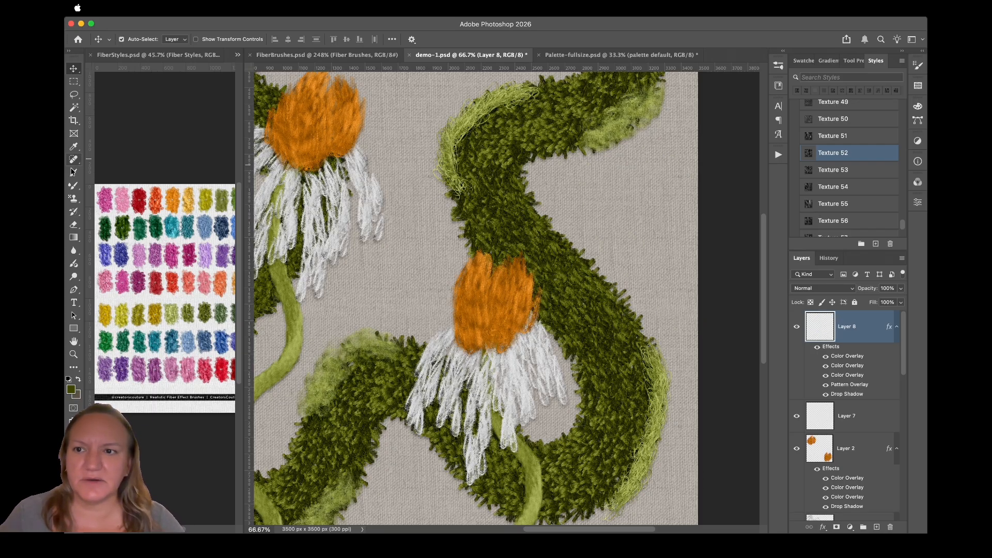
{"action": "left_click", "coordinate": [74, 146]}
{"action": "left_click", "coordinate": [510, 133]}
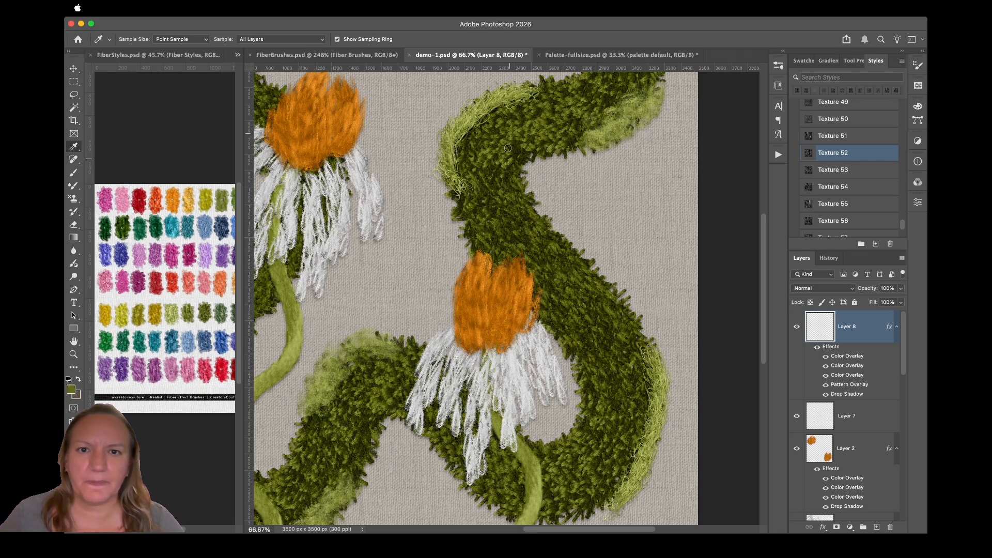
{"action": "left_click", "coordinate": [74, 172]}
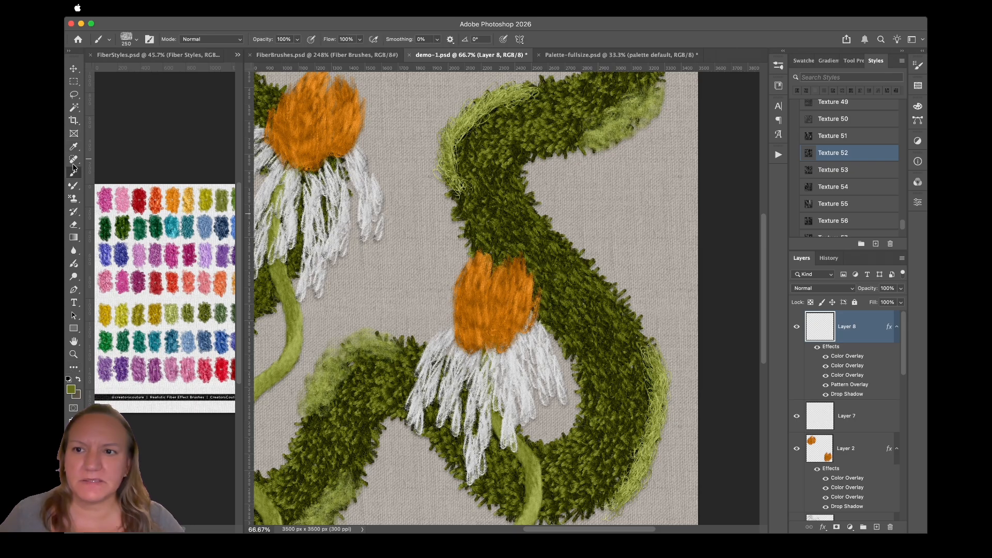
{"action": "left_click_drag", "start_coordinate": [603, 206], "coordinate": [729, 288]}
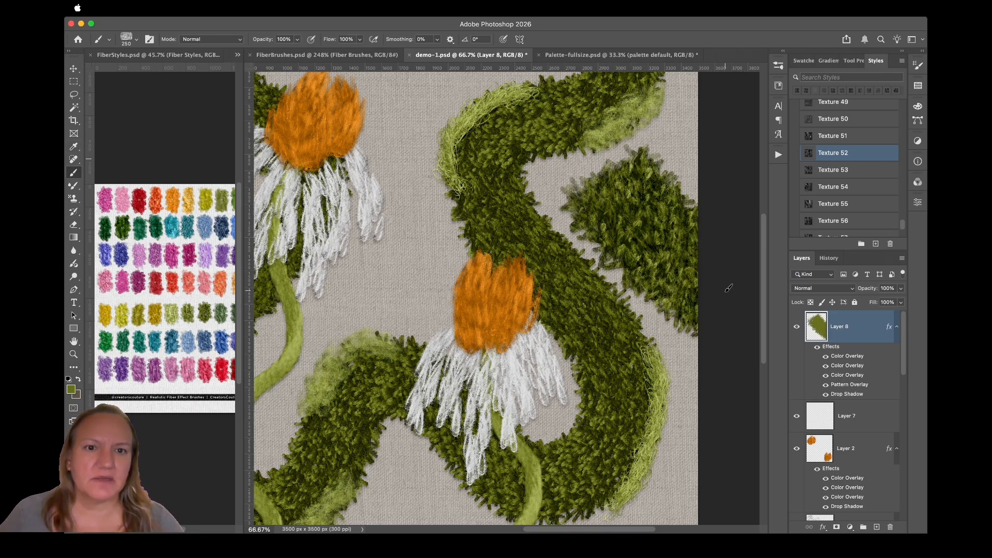
Try the styles Texture 51, 52, 53, 50, 49, 48 and 47 in turn on the Layer 8 swatch
{"action": "left_click", "coordinate": [80, 69]}
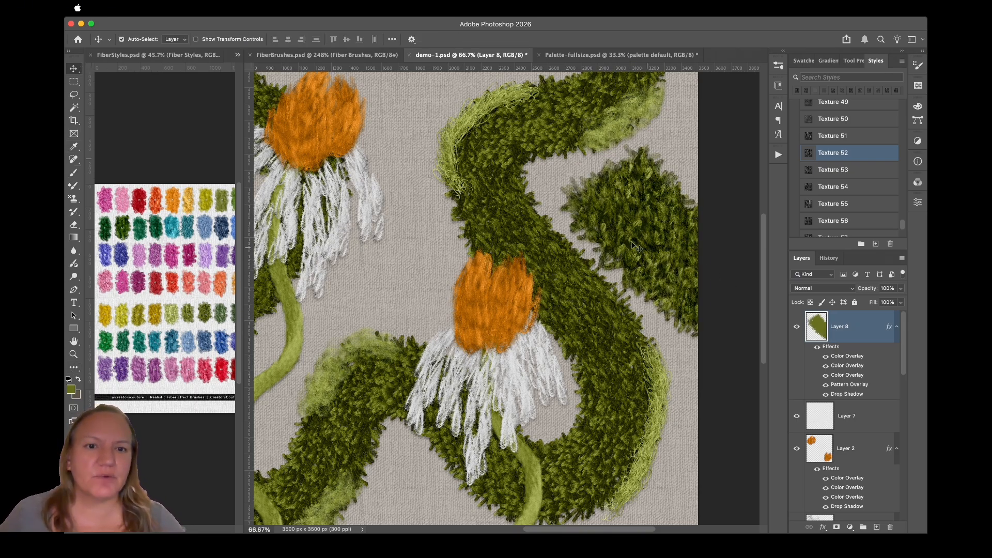
{"action": "left_click", "coordinate": [834, 140]}
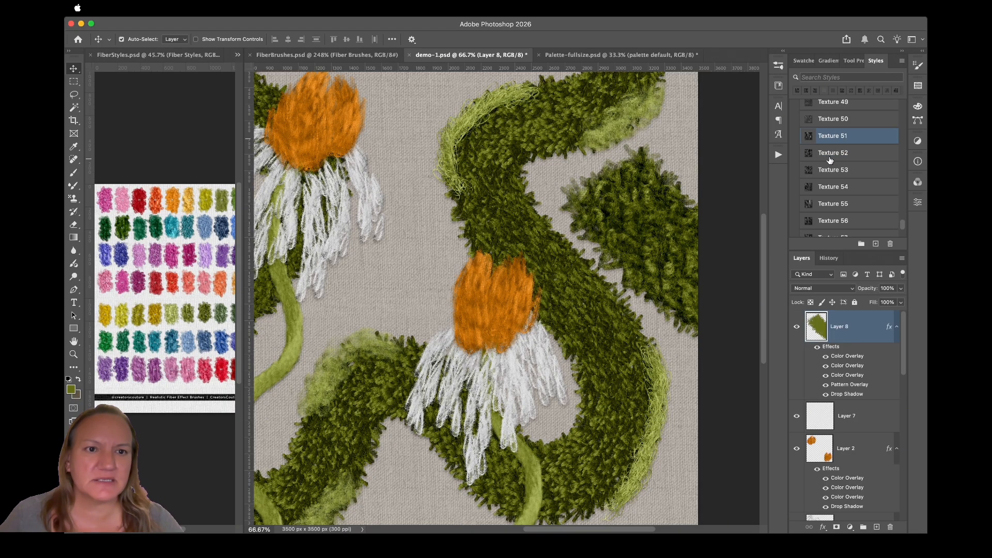
{"action": "left_click", "coordinate": [830, 154]}
{"action": "left_click", "coordinate": [830, 169]}
{"action": "left_click", "coordinate": [840, 120]}
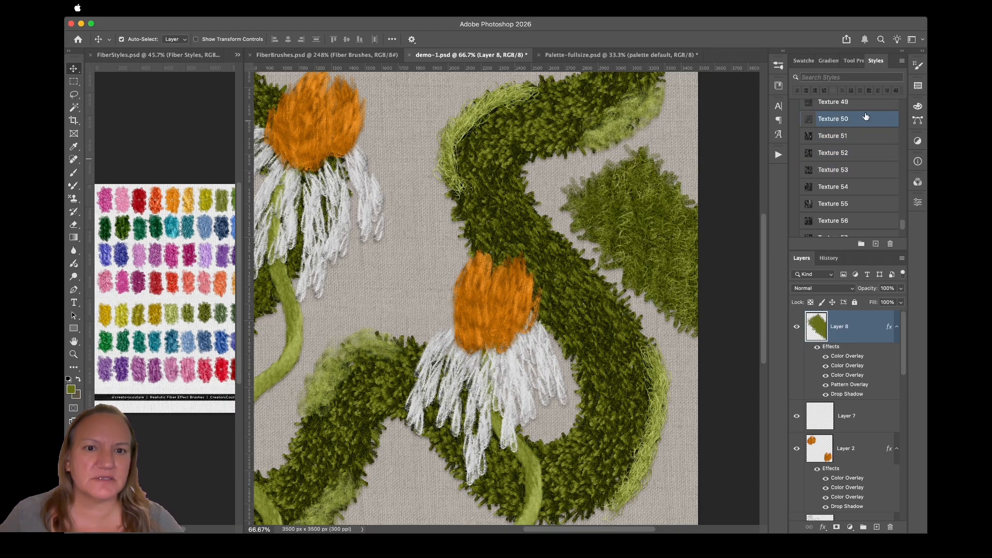
{"action": "scroll", "coordinate": [847, 150], "scroll_direction": "up", "scroll_amount": 3}
{"action": "left_click", "coordinate": [837, 163]}
{"action": "left_click", "coordinate": [843, 147]}
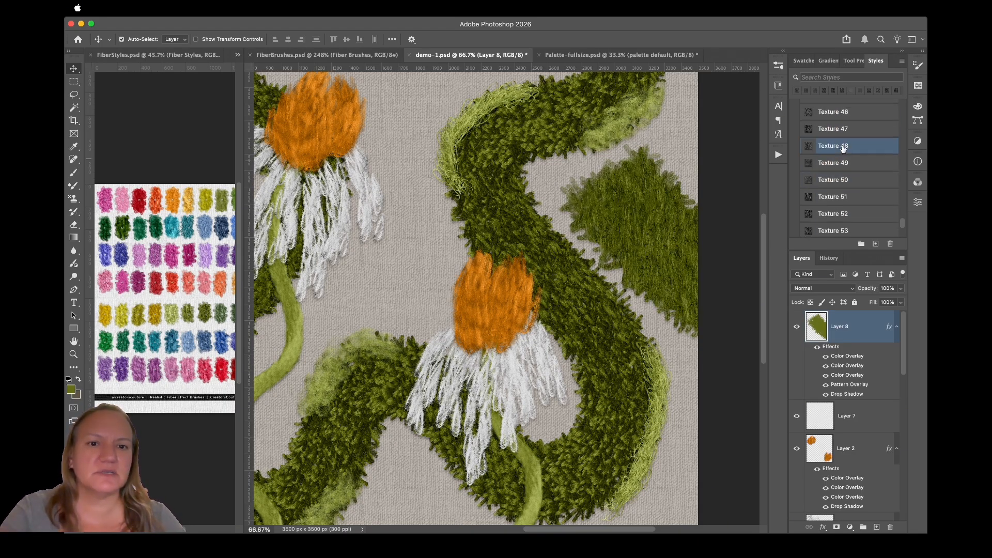
{"action": "left_click", "coordinate": [843, 129]}
Try the styles from Texture 46 down to Texture 38 one after another on the Layer 8 swatch
{"action": "scroll", "coordinate": [843, 143], "scroll_direction": "up", "scroll_amount": 3}
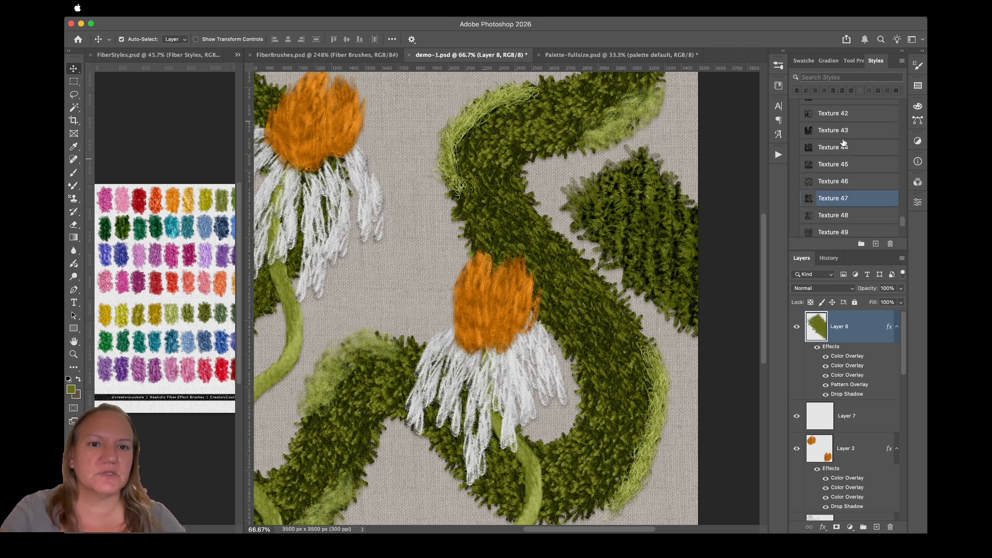
{"action": "left_click", "coordinate": [841, 181]}
{"action": "left_click", "coordinate": [840, 164]}
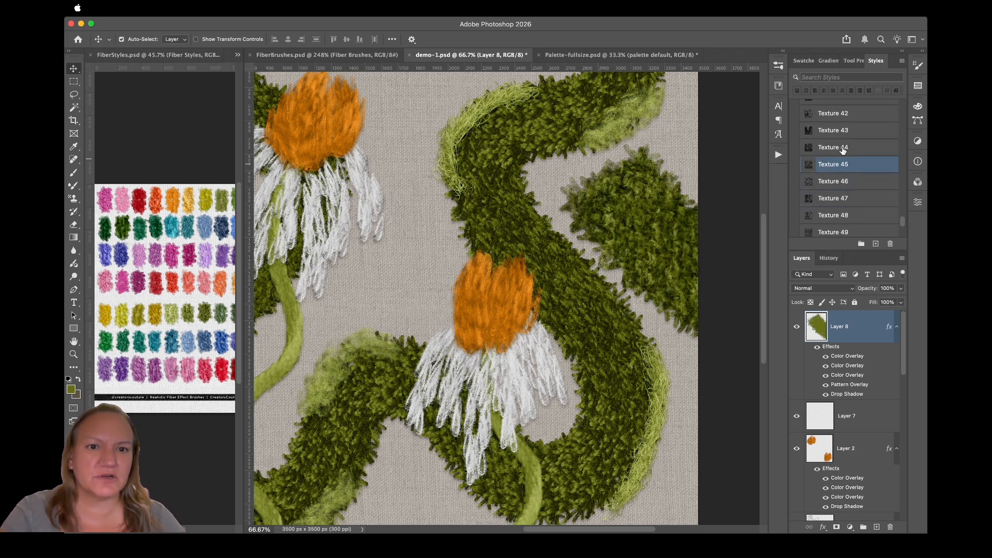
{"action": "left_click", "coordinate": [843, 149]}
{"action": "left_click", "coordinate": [841, 132]}
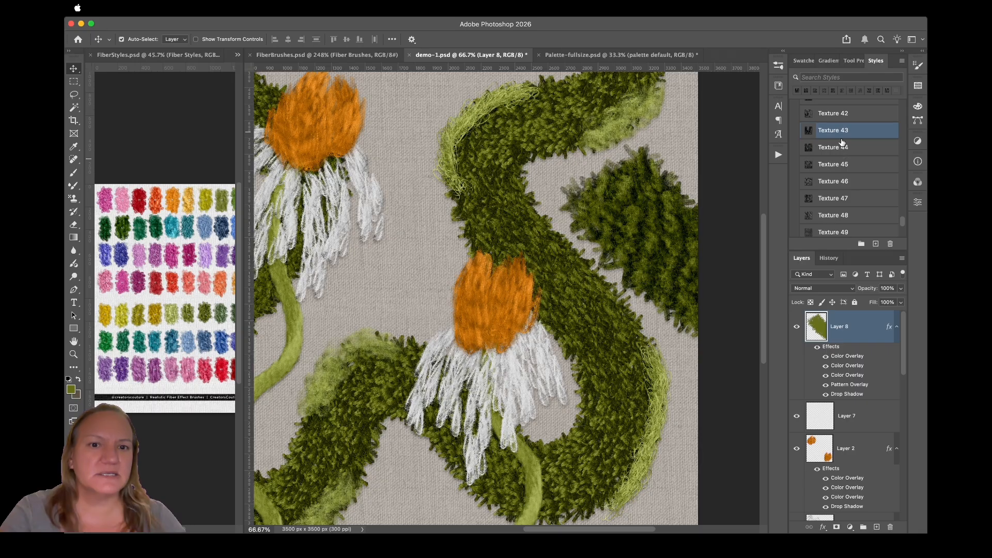
{"action": "scroll", "coordinate": [842, 142], "scroll_direction": "up", "scroll_amount": 1}
{"action": "left_click", "coordinate": [842, 138]}
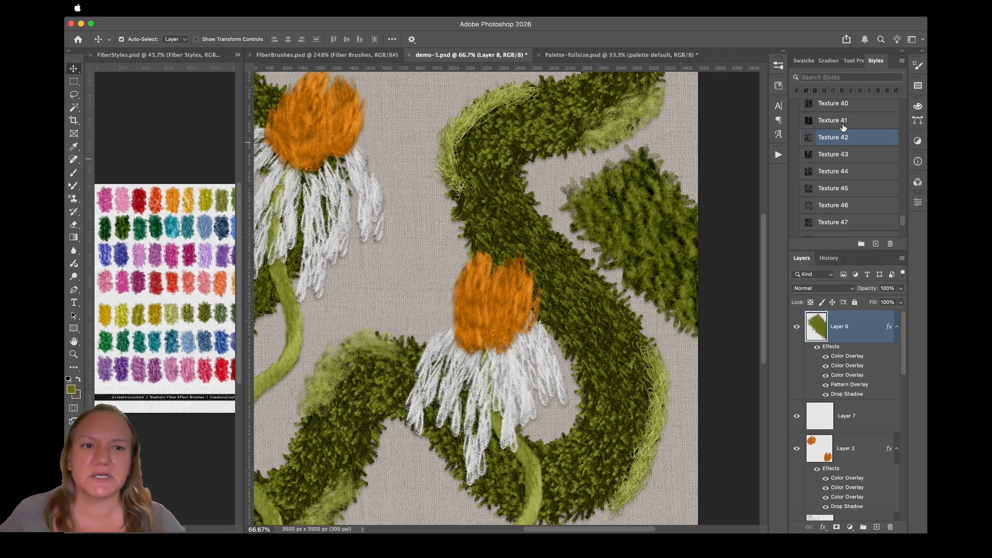
{"action": "left_click", "coordinate": [842, 122]}
{"action": "left_click", "coordinate": [847, 106]}
{"action": "scroll", "coordinate": [848, 124], "scroll_direction": "up", "scroll_amount": 1}
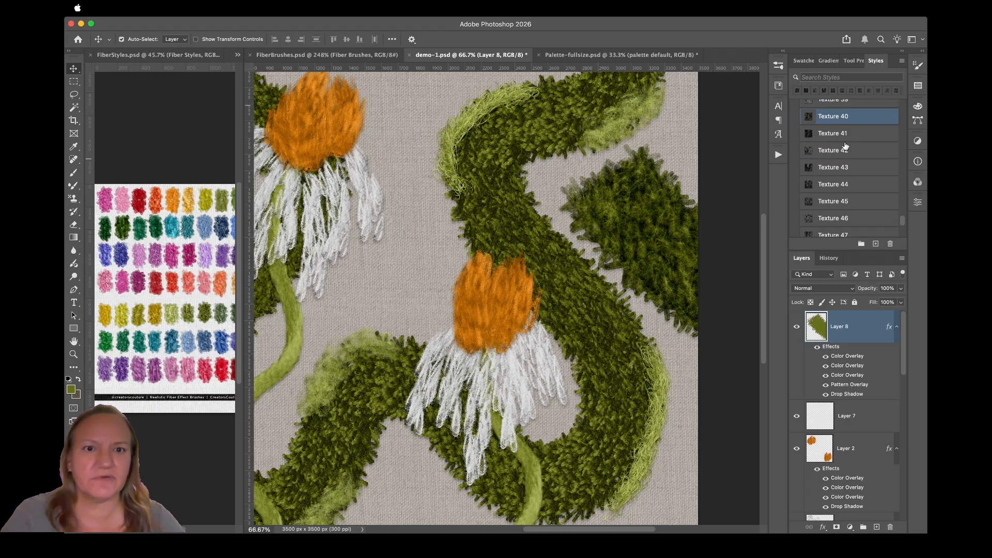
{"action": "scroll", "coordinate": [845, 146], "scroll_direction": "up", "scroll_amount": 2}
{"action": "left_click", "coordinate": [838, 168]}
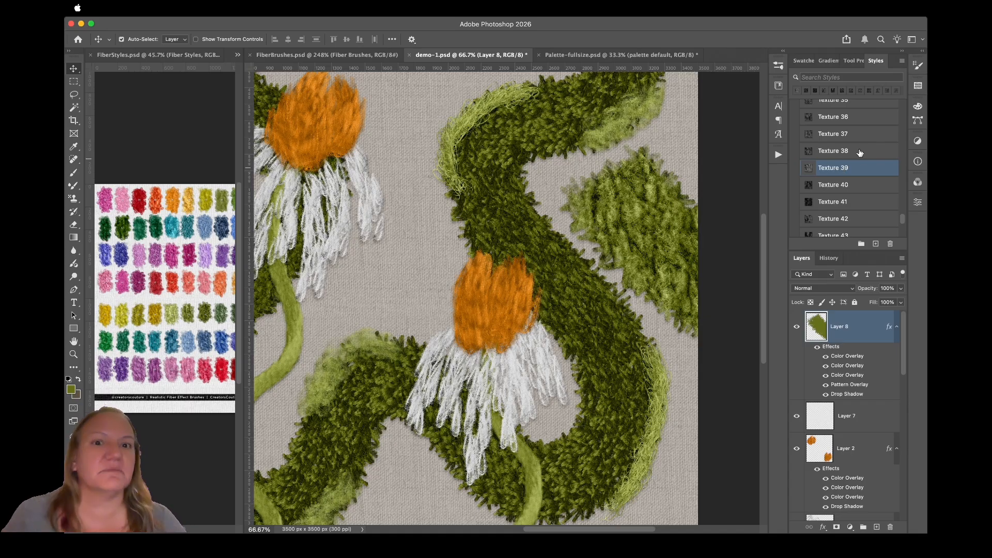
{"action": "left_click", "coordinate": [842, 151]}
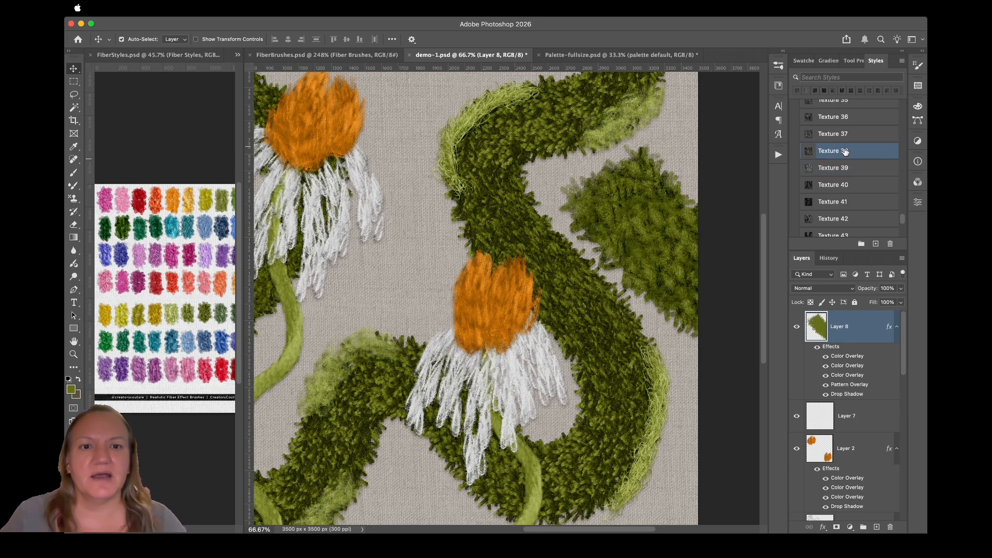
Apply the Texture 37 style to the Layer 8 swatch and compare it with its effects hidden and shown
{"action": "left_click", "coordinate": [834, 139]}
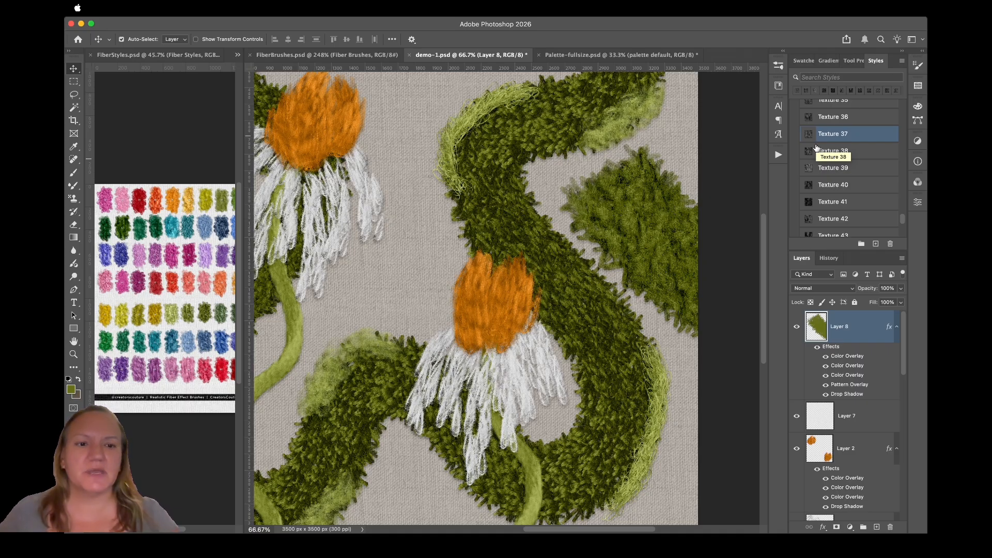
{"action": "left_click", "coordinate": [816, 348]}
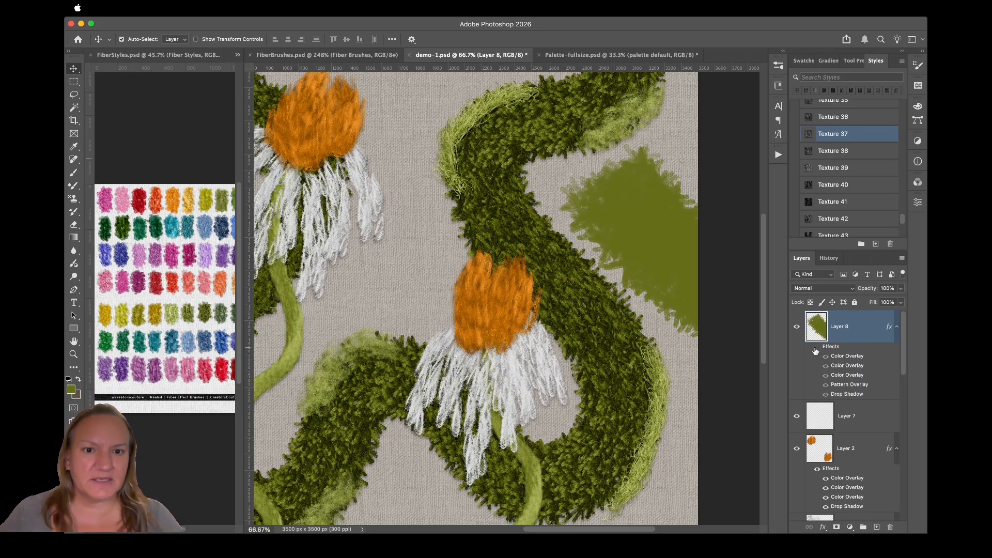
{"action": "left_click", "coordinate": [816, 347]}
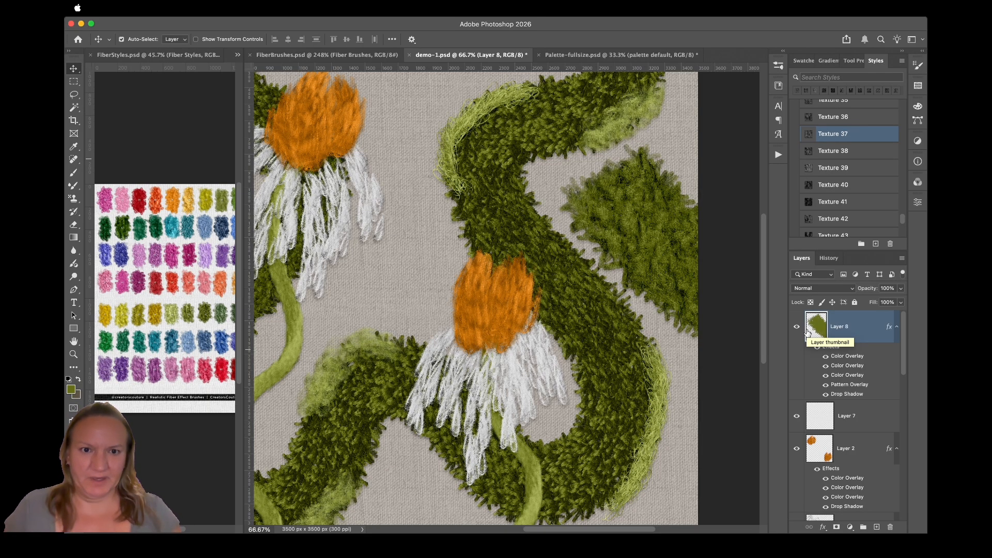
Try Pattern Overlay opacities of 42, 60 and 47% on Layer 8's style and cancel the changes
{"action": "double_click", "coordinate": [852, 386]}
{"action": "left_click_drag", "start_coordinate": [486, 227], "coordinate": [548, 386]}
{"action": "left_click_drag", "start_coordinate": [566, 427], "coordinate": [549, 427]}
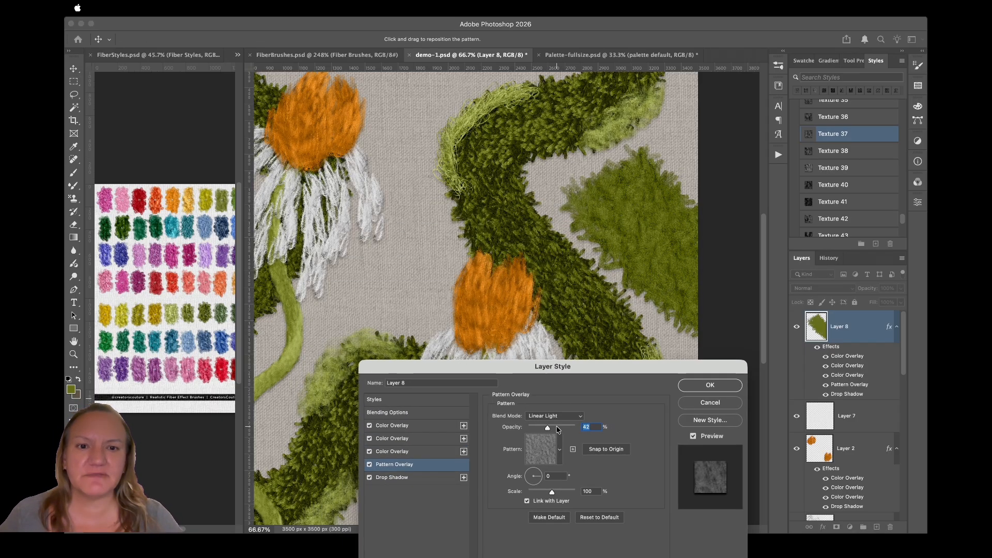
{"action": "left_click", "coordinate": [557, 428]}
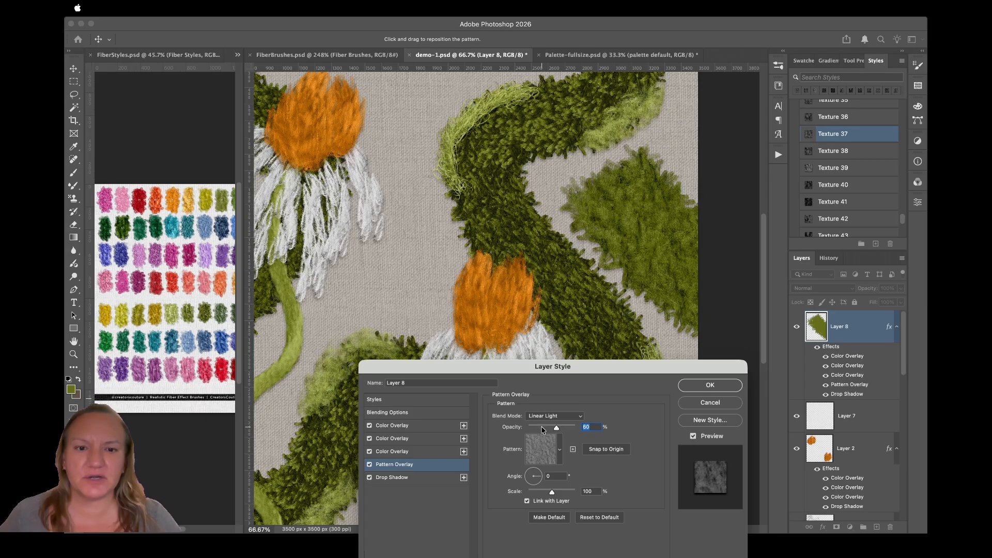
{"action": "left_click", "coordinate": [551, 428]}
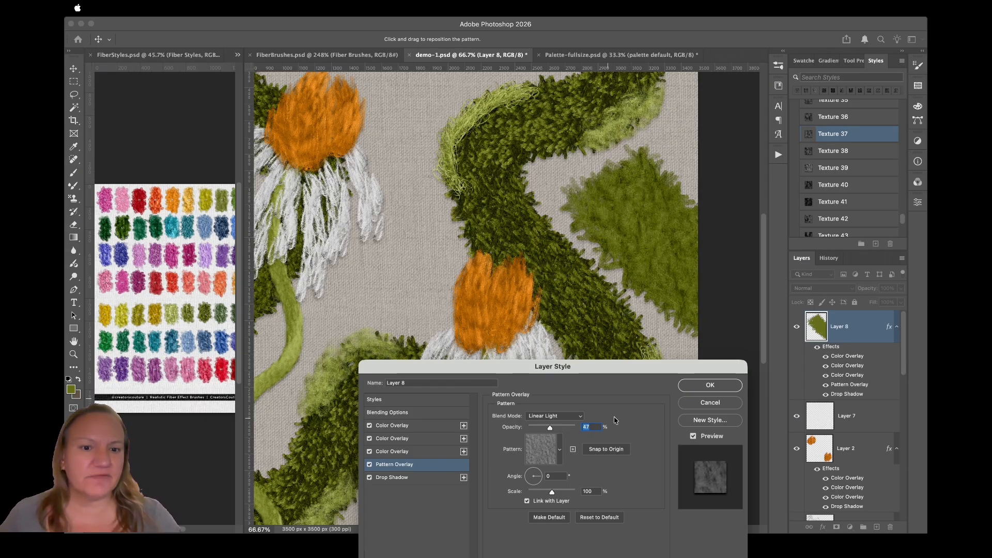
{"action": "left_click", "coordinate": [710, 403]}
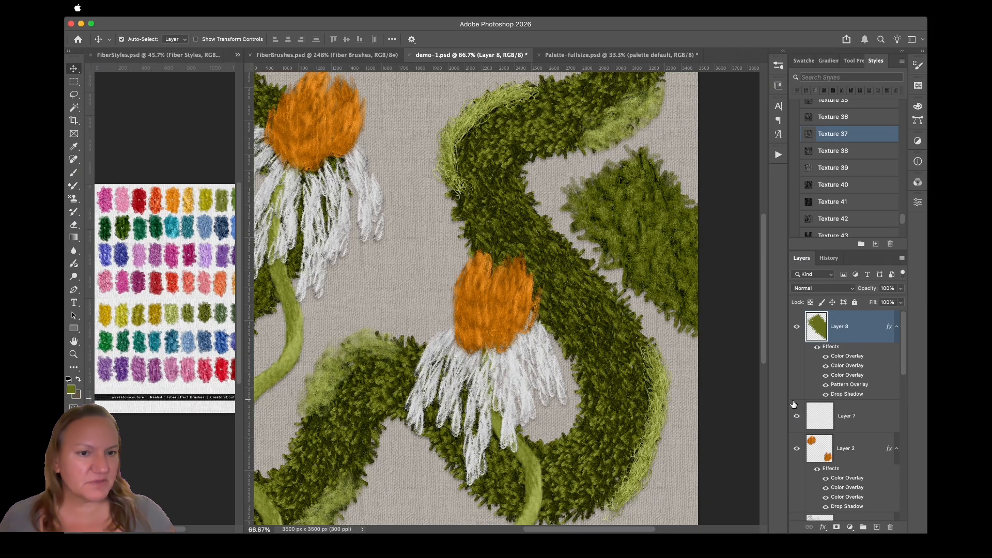
Hide the test swatch on Layer 8 and bring the flowers and vine back into view
{"action": "left_click", "coordinate": [796, 327]}
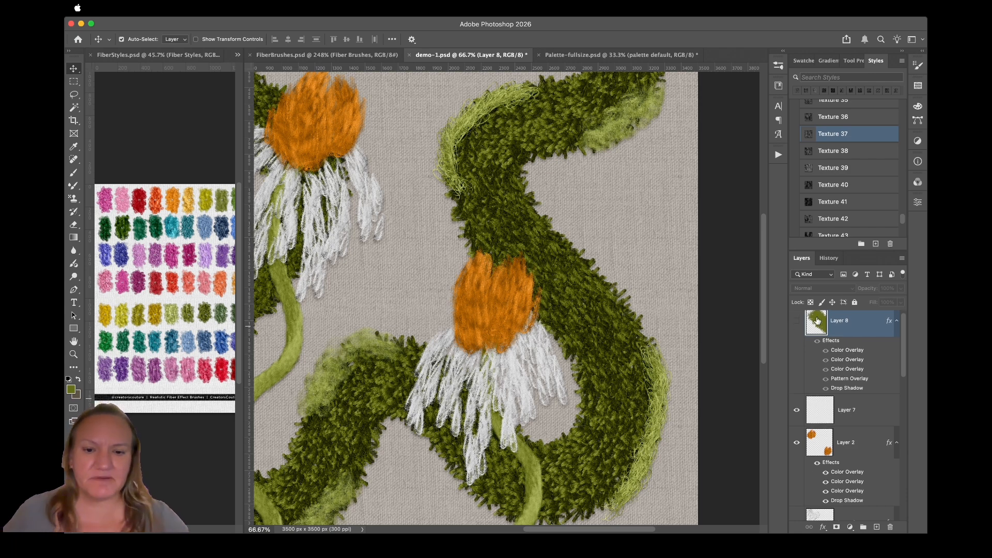
{"action": "scroll", "coordinate": [519, 319], "scroll_direction": "left", "scroll_amount": 3}
{"action": "scroll", "coordinate": [519, 319], "scroll_direction": "left", "scroll_amount": 10}
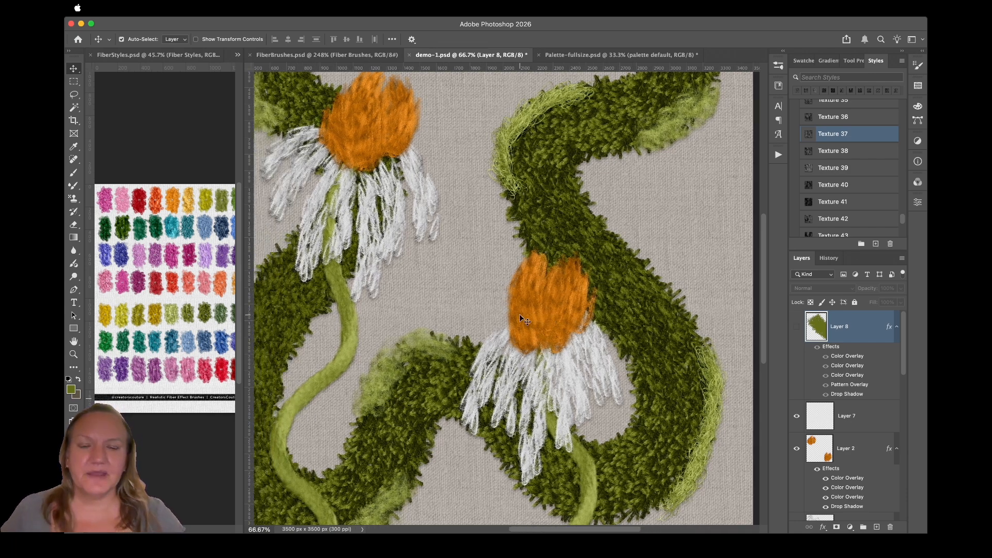